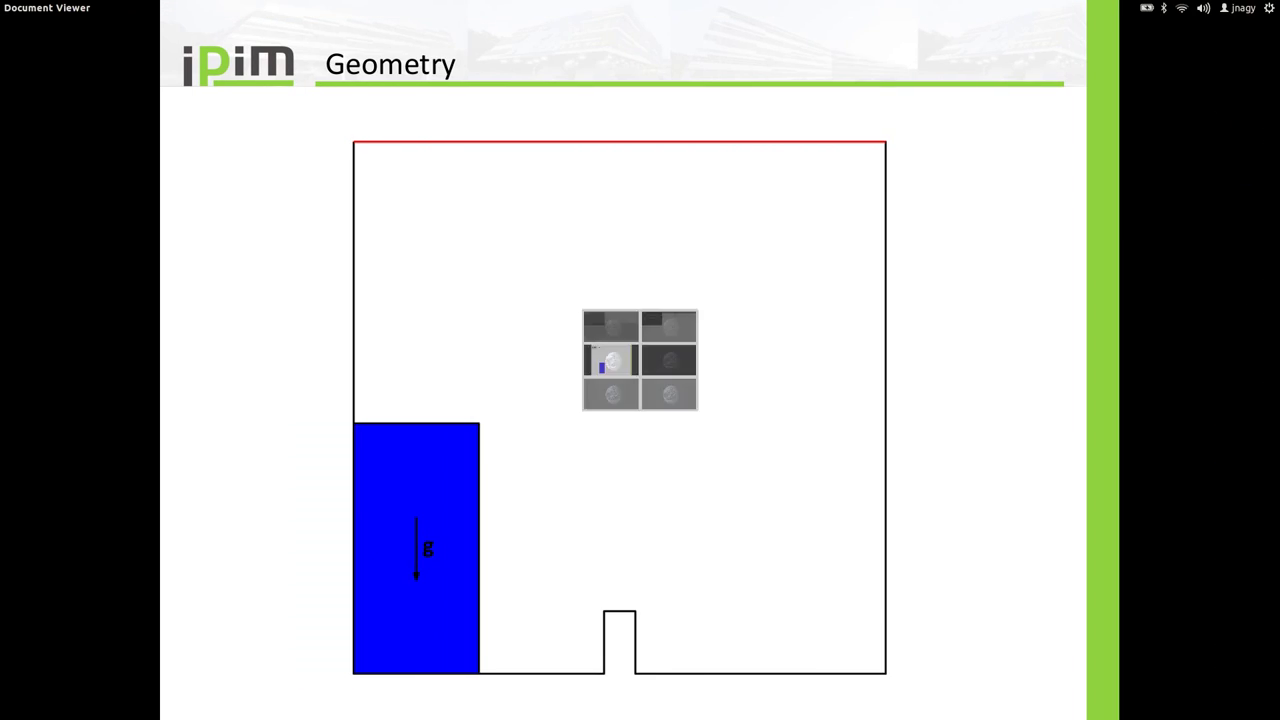
Open the U file in nano and review its internalField velocity and each patch's boundary type
{"action": "key", "text": "Right"}
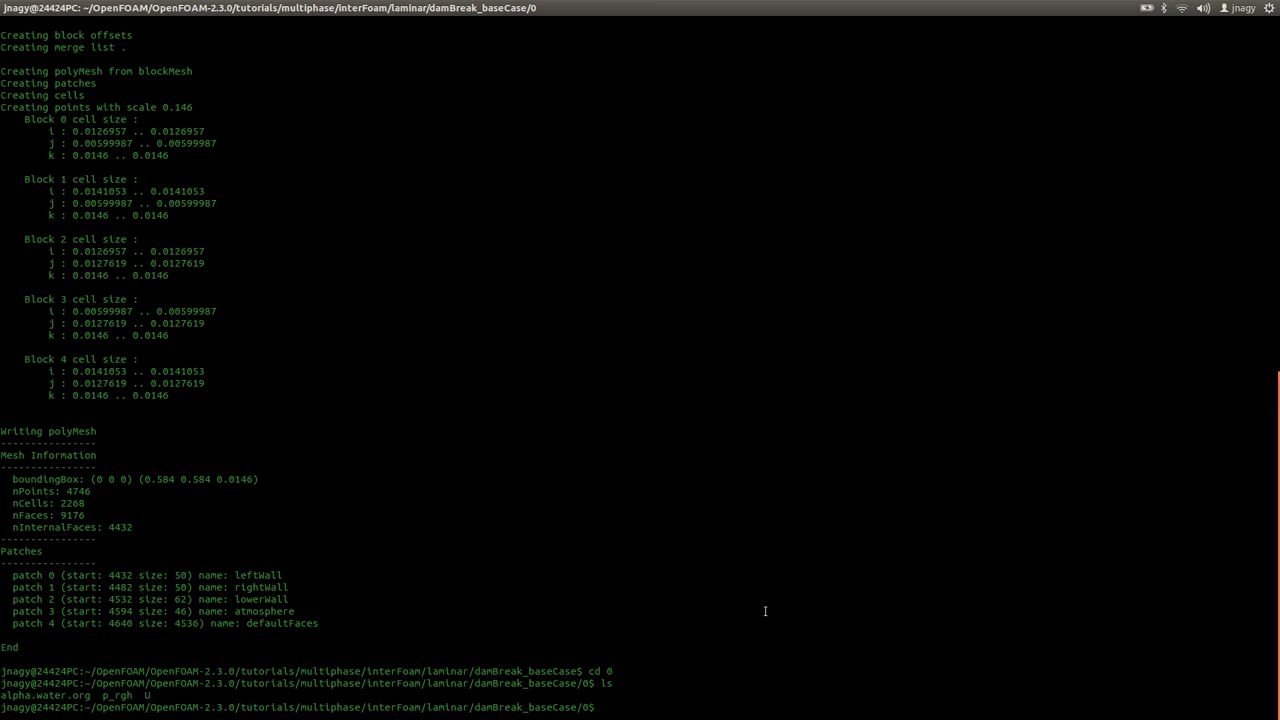
{"action": "type", "text": "nano U"}
{"action": "key", "text": "Return"}
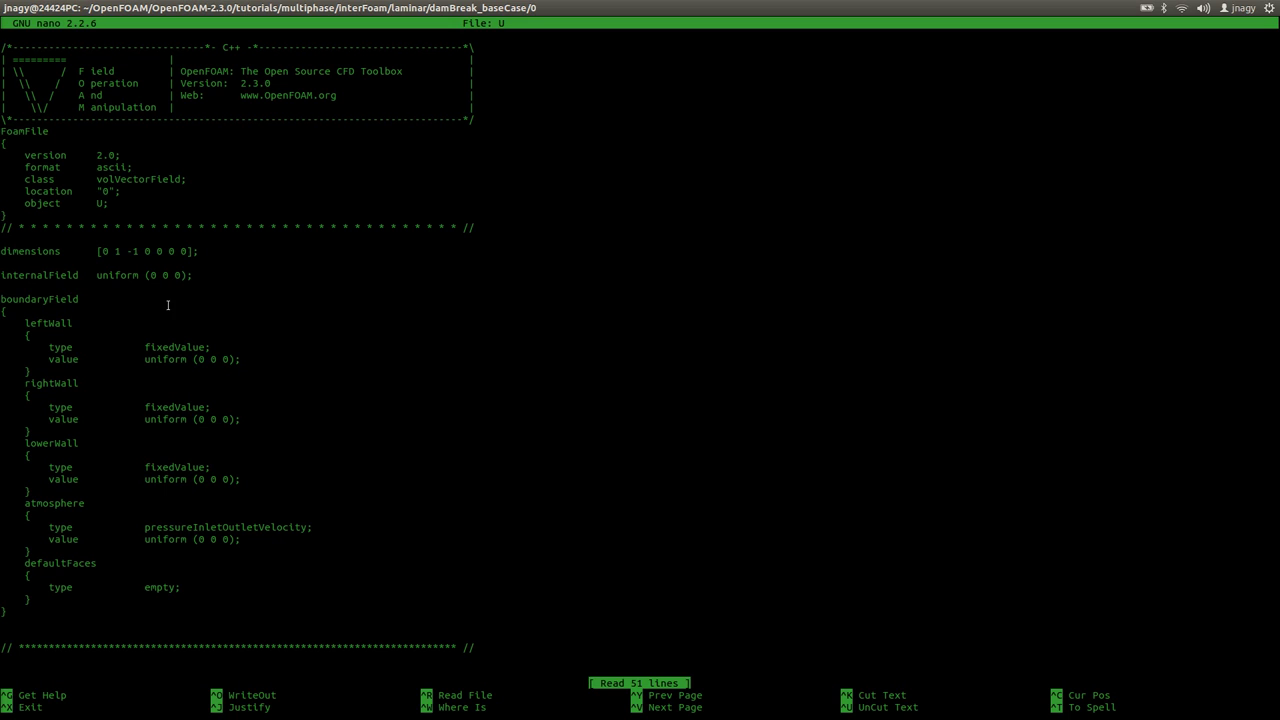
{"action": "left_click_drag", "start_coordinate": [152, 274], "coordinate": [183, 275]}
{"action": "double_click", "coordinate": [181, 346]}
{"action": "double_click", "coordinate": [168, 406]}
{"action": "double_click", "coordinate": [175, 467]}
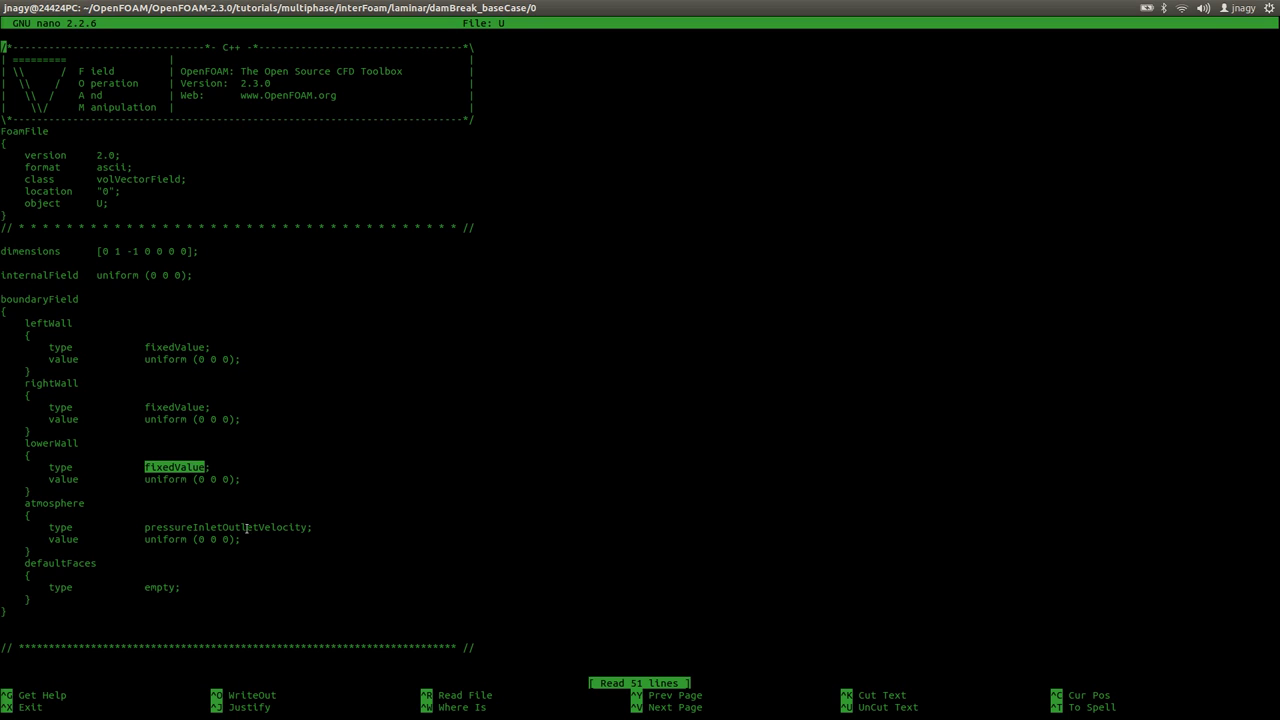
{"action": "double_click", "coordinate": [203, 527]}
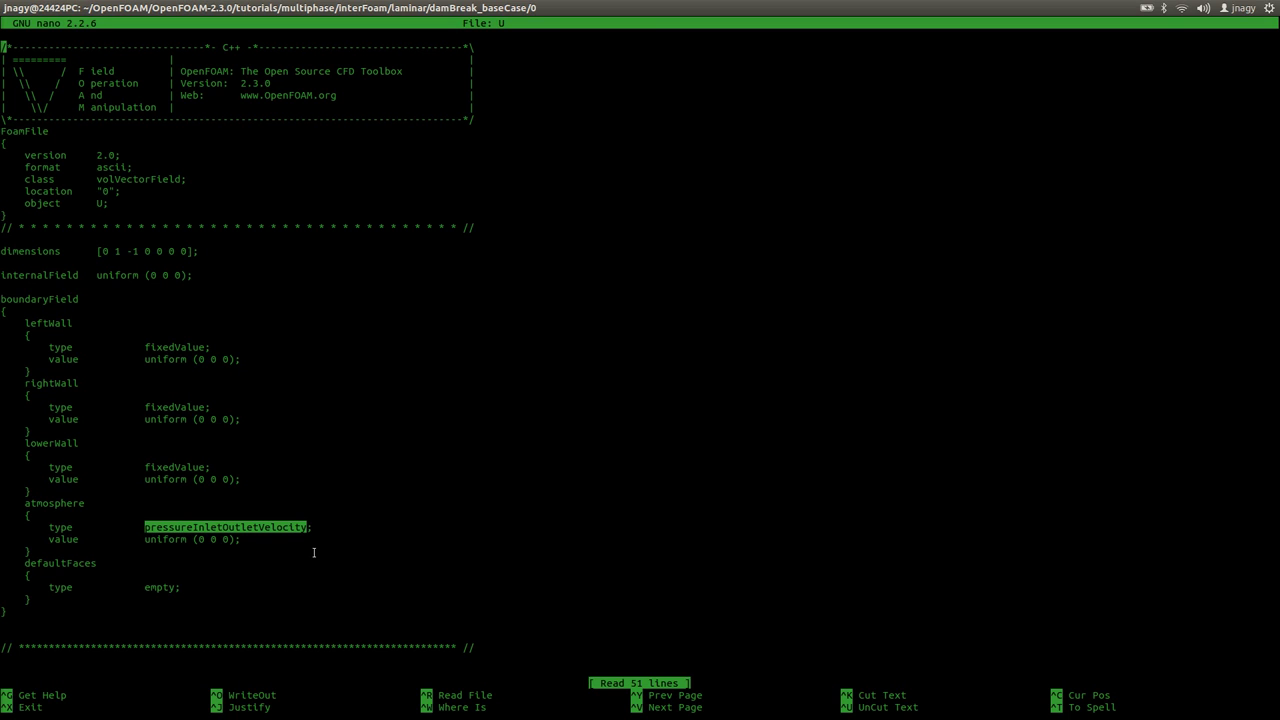
Delete the atmosphere value line and change its type from pressureInletOutletVelocity to zeroGradient
{"action": "key", "text": "Down"}
{"action": "key", "text": "Down"}
{"action": "key", "text": "Down"}
{"action": "key", "text": "Down"}
{"action": "key", "text": "Down"}
{"action": "key", "text": "Down"}
{"action": "key", "text": "Down"}
{"action": "key", "text": "Down"}
{"action": "key", "text": "Down"}
{"action": "key", "text": "Down"}
{"action": "key", "text": "Down"}
{"action": "key", "text": "Down"}
{"action": "key", "text": "Down"}
{"action": "key", "text": "Down"}
{"action": "key", "text": "Down"}
{"action": "key", "text": "Down"}
{"action": "key", "text": "Down"}
{"action": "key", "text": "Down"}
{"action": "key", "text": "Down"}
{"action": "key", "text": "Down"}
{"action": "key", "text": "Down"}
{"action": "key", "text": "Down"}
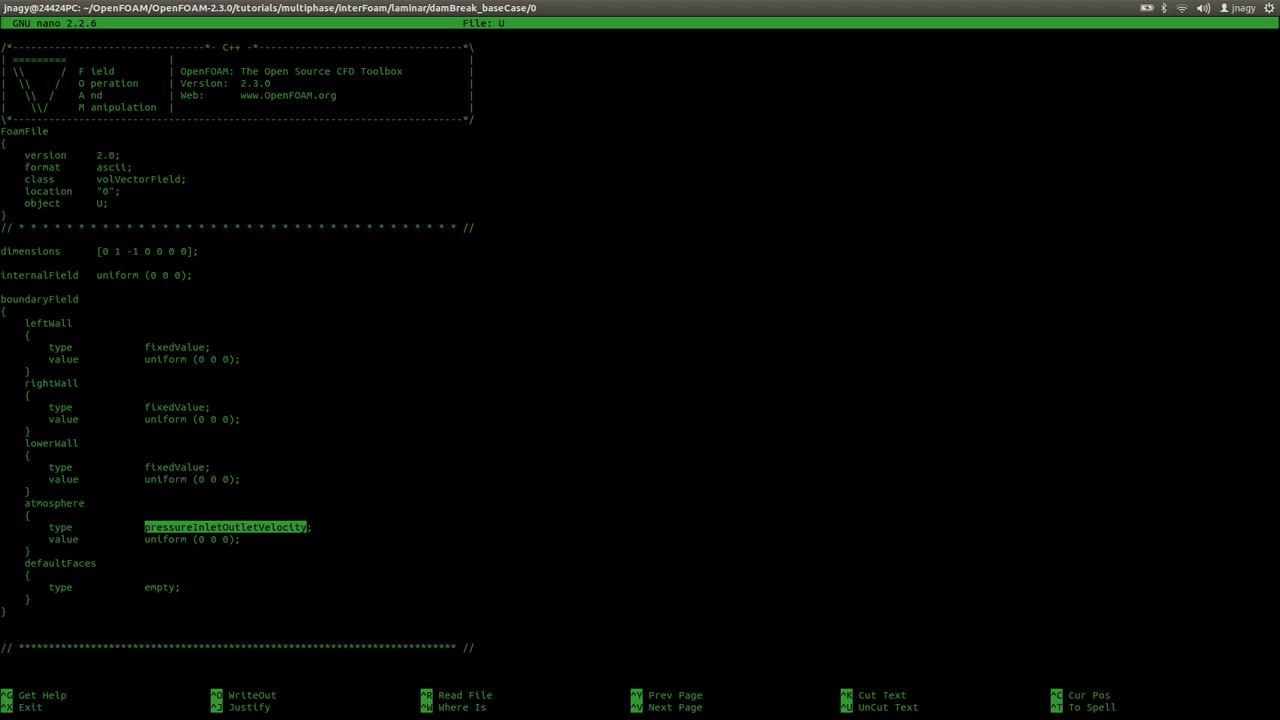
{"action": "key", "text": "Up"}
{"action": "key", "text": "ctrl+k"}
{"action": "key", "text": "Left"}
{"action": "key", "text": "Left"}
{"action": "key", "text": "BackSpace"}
{"action": "key", "text": "BackSpace"}
{"action": "key", "text": "BackSpace"}
{"action": "key", "text": "BackSpace"}
{"action": "key", "text": "BackSpace"}
{"action": "key", "text": "BackSpace"}
{"action": "key", "text": "BackSpace"}
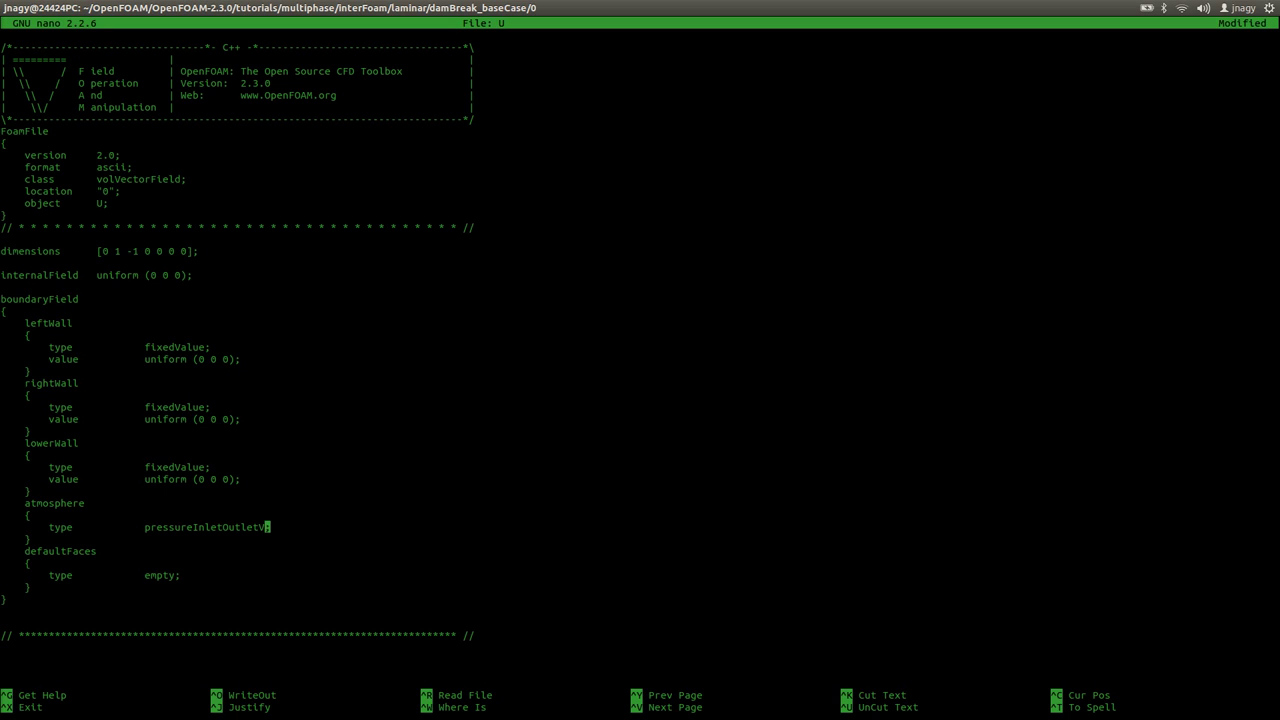
{"action": "key", "text": "BackSpace"}
{"action": "key", "text": "BackSpace"}
{"action": "key", "text": "BackSpace"}
{"action": "key", "text": "BackSpace"}
{"action": "key", "text": "BackSpace"}
{"action": "key", "text": "BackSpace"}
{"action": "key", "text": "BackSpace"}
{"action": "key", "text": "BackSpace"}
{"action": "key", "text": "BackSpace"}
{"action": "key", "text": "BackSpace"}
{"action": "key", "text": "BackSpace"}
{"action": "key", "text": "BackSpace"}
{"action": "key", "text": "BackSpace"}
{"action": "key", "text": "BackSpace"}
{"action": "key", "text": "BackSpace"}
{"action": "key", "text": "BackSpace"}
{"action": "key", "text": "BackSpace"}
{"action": "key", "text": "BackSpace"}
{"action": "key", "text": "BackSpace"}
{"action": "key", "text": "BackSpace"}
{"action": "type", "text": "zeroGradient"}
Save the U file, exit nano, and recall the nano command for the next file
{"action": "key", "text": "ctrl+o"}
{"action": "key", "text": "Return"}
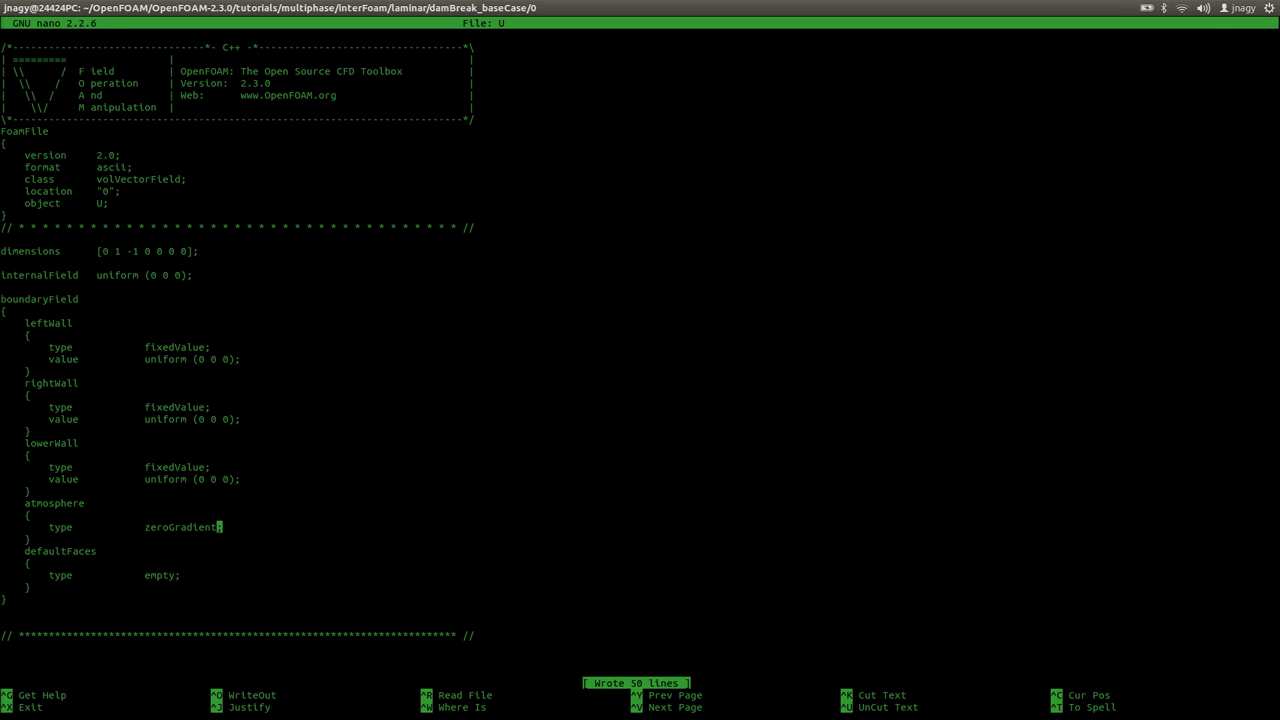
{"action": "key", "text": "ctrl+x"}
{"action": "key", "text": "Up"}
{"action": "key", "text": "BackSpace"}
Open p_rgh in nano and review its pressure dimensions
{"action": "type", "text": "p_rgh"}
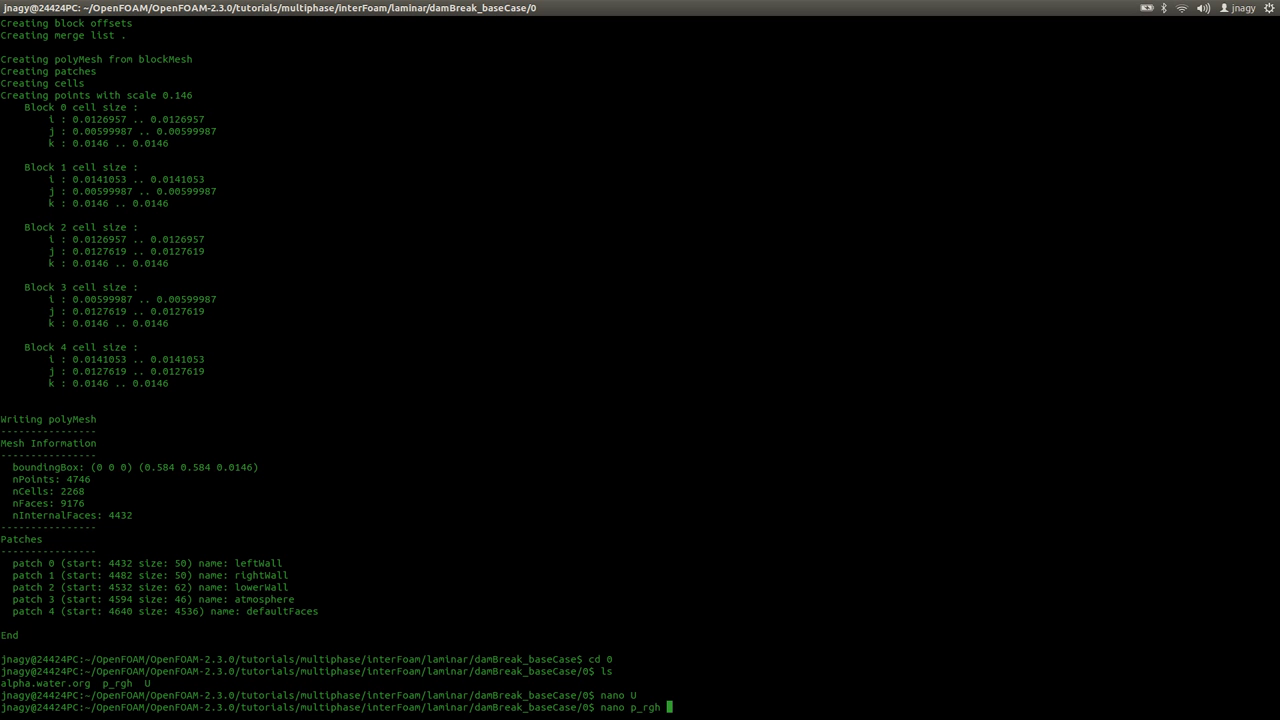
{"action": "key", "text": "Return"}
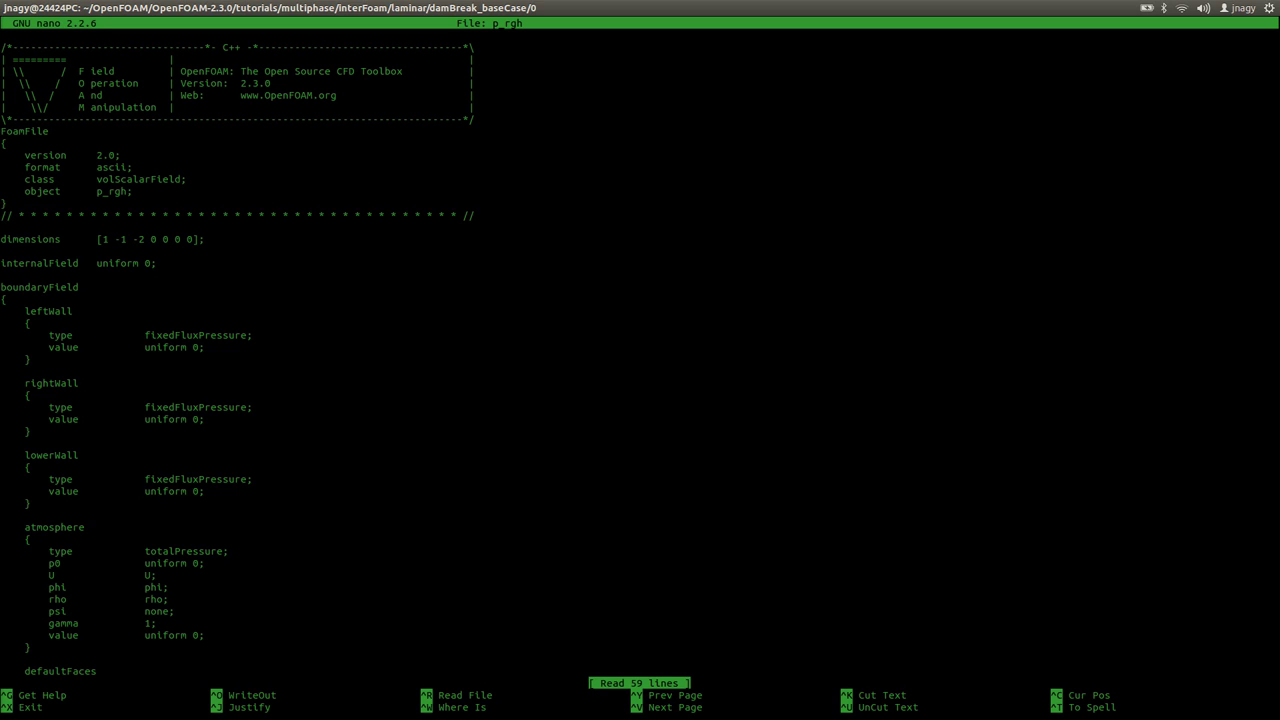
{"action": "left_click", "coordinate": [161, 240]}
{"action": "left_click", "coordinate": [190, 239]}
Change the leftWall type from fixedFluxPressure to zeroGradient
{"action": "key", "text": "Down"}
{"action": "key", "text": "Down"}
{"action": "key", "text": "Down"}
{"action": "key", "text": "Down"}
{"action": "key", "text": "Down"}
{"action": "key", "text": "Down"}
{"action": "key", "text": "Down"}
{"action": "key", "text": "Down"}
{"action": "key", "text": "Down"}
{"action": "key", "text": "Down"}
{"action": "key", "text": "Down"}
{"action": "key", "text": "Down"}
{"action": "key", "text": "Down"}
{"action": "key", "text": "Down"}
{"action": "key", "text": "Down"}
{"action": "key", "text": "Down"}
{"action": "key", "text": "Down"}
{"action": "key", "text": "Down"}
{"action": "key", "text": "Down"}
{"action": "key", "text": "Down"}
{"action": "key", "text": "Up"}
{"action": "key", "text": "End"}
{"action": "key", "text": "Left"}
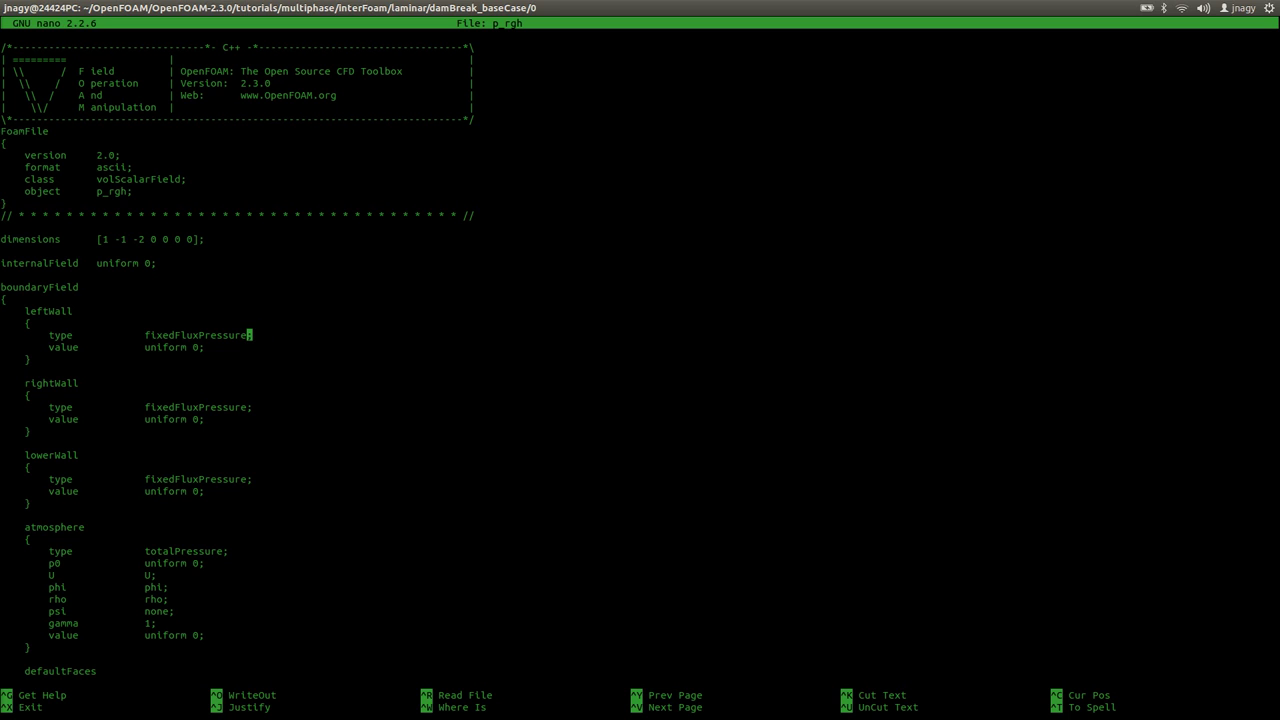
{"action": "key", "text": "BackSpace"}
{"action": "key", "text": "BackSpace"}
{"action": "key", "text": "BackSpace"}
{"action": "key", "text": "BackSpace"}
{"action": "key", "text": "BackSpace"}
{"action": "key", "text": "BackSpace"}
{"action": "key", "text": "BackSpace"}
{"action": "key", "text": "BackSpace"}
{"action": "key", "text": "BackSpace"}
{"action": "key", "text": "BackSpace"}
{"action": "key", "text": "BackSpace"}
{"action": "key", "text": "BackSpace"}
{"action": "key", "text": "BackSpace"}
{"action": "key", "text": "BackSpace"}
{"action": "key", "text": "BackSpace"}
{"action": "key", "text": "BackSpace"}
{"action": "key", "text": "BackSpace"}
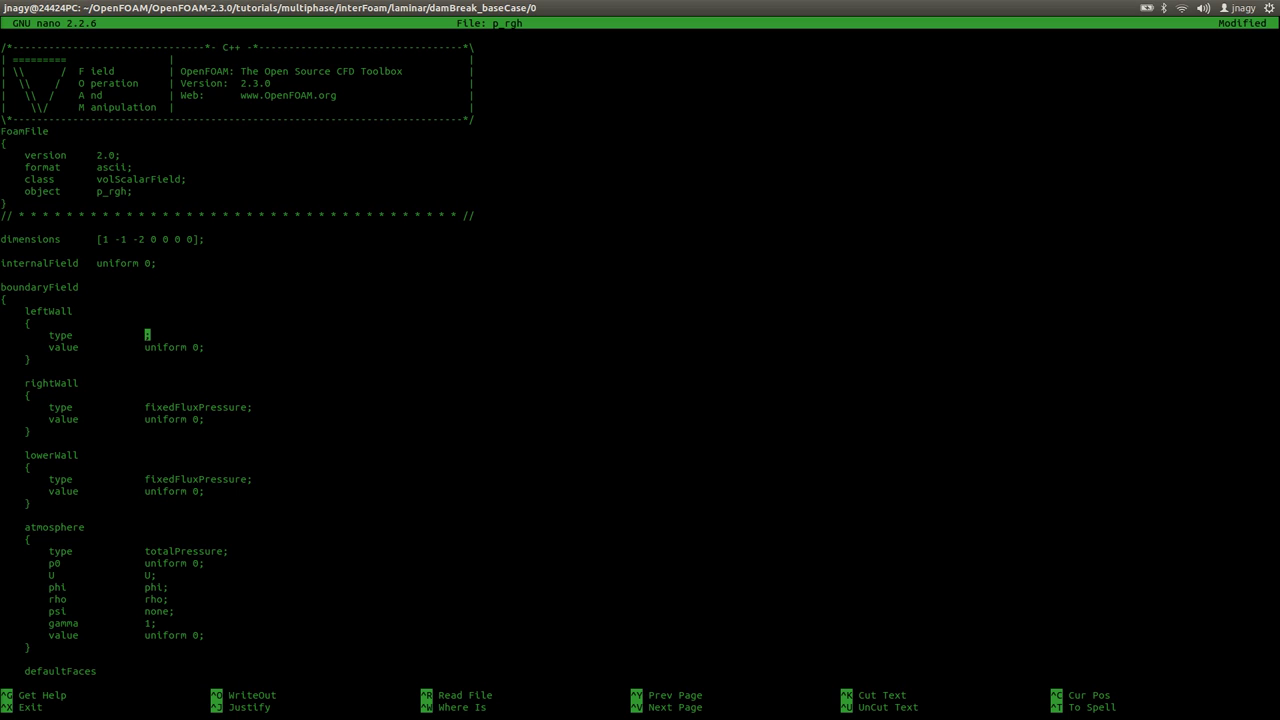
{"action": "type", "text": "zeroGRadient"}
{"action": "key", "text": "Left"}
{"action": "key", "text": "Left"}
{"action": "key", "text": "Left"}
{"action": "key", "text": "Left"}
{"action": "key", "text": "Left"}
{"action": "key", "text": "Left"}
{"action": "key", "text": "Right"}
Delete the value lines of the leftWall, rightWall and lowerWall patches
{"action": "left_click", "coordinate": [4, 347]}
{"action": "key", "text": "ctrl+k"}
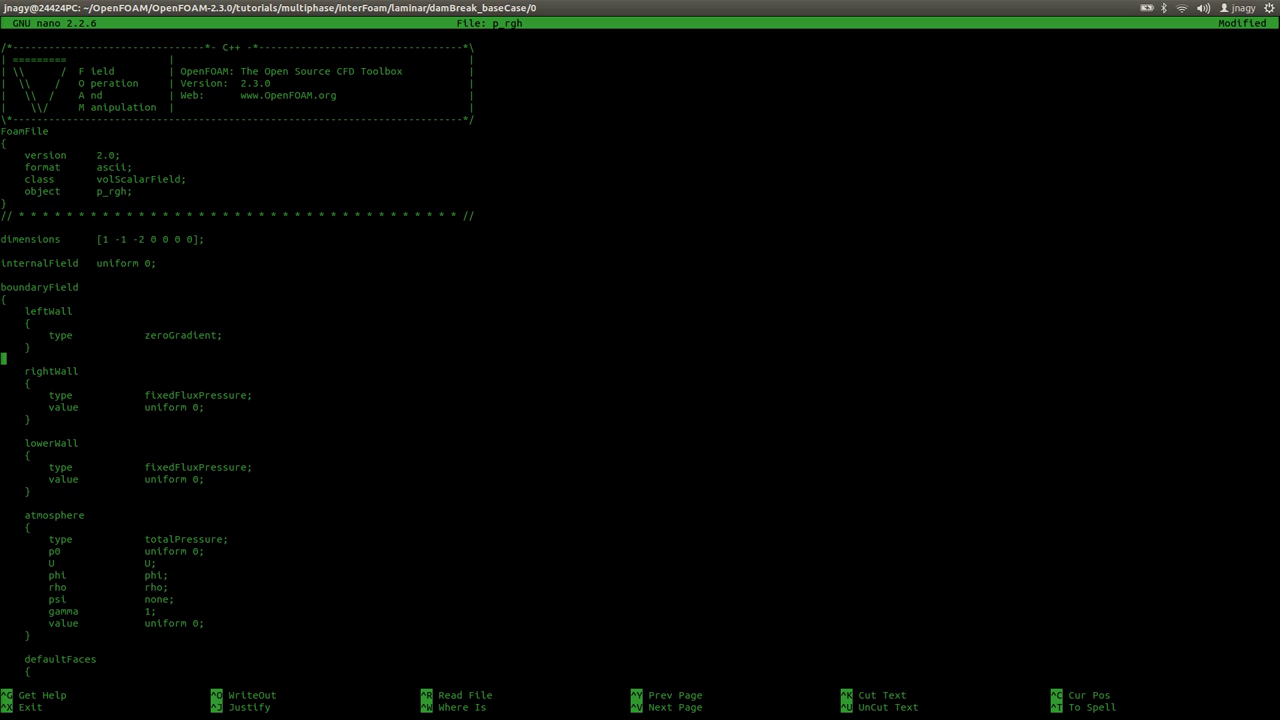
{"action": "key", "text": "Down"}
{"action": "key", "text": "Down"}
{"action": "key", "text": "Down"}
{"action": "key", "text": "Down"}
{"action": "key", "text": "ctrl+k"}
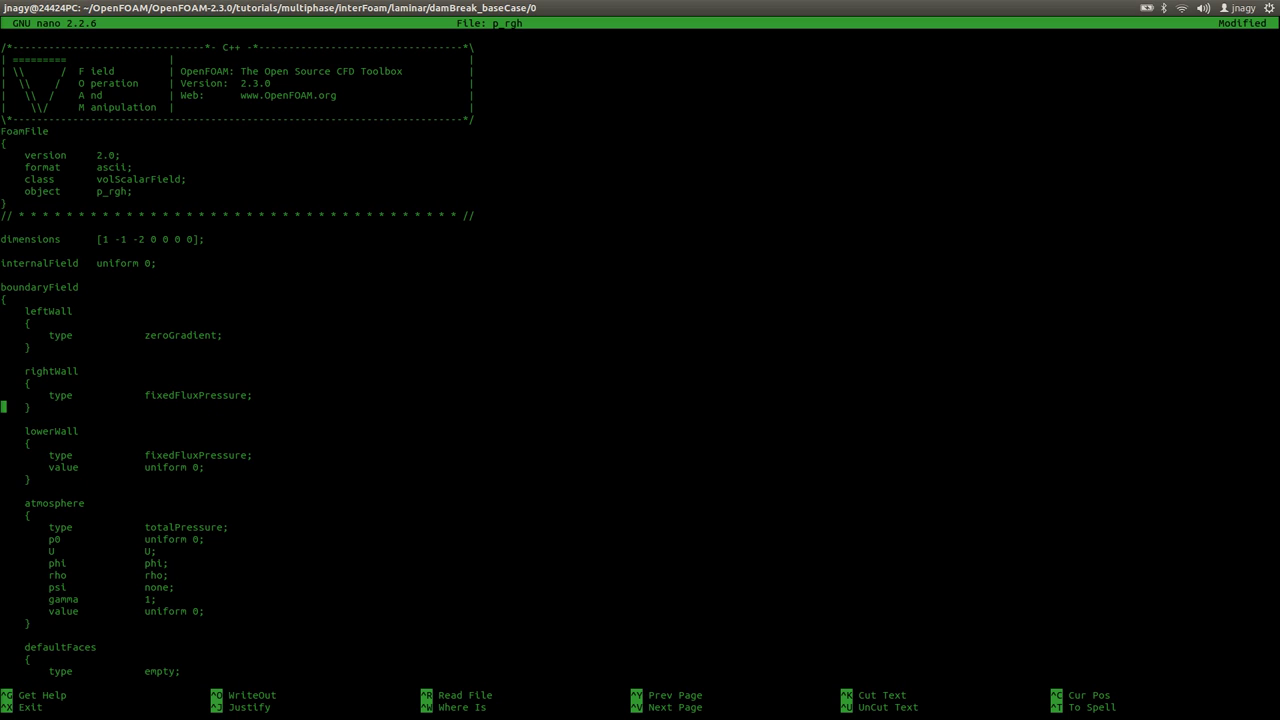
{"action": "key", "text": "Down"}
{"action": "key", "text": "Down"}
{"action": "key", "text": "Down"}
{"action": "key", "text": "Down"}
{"action": "key", "text": "Down"}
{"action": "key", "text": "ctrl+k"}
Replace fixedFluxPressure with zeroGradient on the rightWall and lowerWall patches
{"action": "key", "text": "Up"}
{"action": "key", "text": "Up"}
{"action": "key", "text": "Up"}
{"action": "key", "text": "Up"}
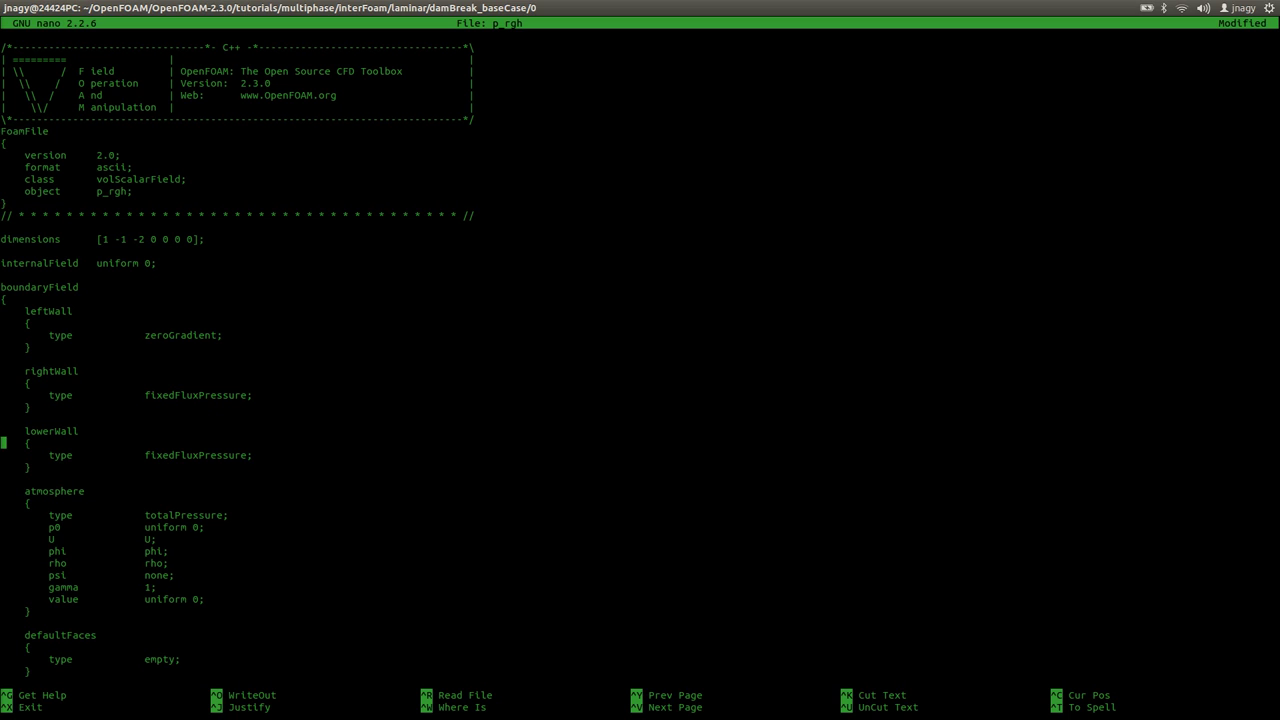
{"action": "key", "text": "Up"}
{"action": "key", "text": "End"}
{"action": "key", "text": "Left"}
{"action": "key", "text": "BackSpace"}
{"action": "key", "text": "BackSpace"}
{"action": "key", "text": "BackSpace"}
{"action": "key", "text": "BackSpace"}
{"action": "key", "text": "BackSpace"}
{"action": "key", "text": "BackSpace"}
{"action": "key", "text": "BackSpace"}
{"action": "key", "text": "BackSpace"}
{"action": "key", "text": "BackSpace"}
{"action": "key", "text": "BackSpace"}
{"action": "key", "text": "BackSpace"}
{"action": "key", "text": "BackSpace"}
{"action": "key", "text": "BackSpace"}
{"action": "key", "text": "BackSpace"}
{"action": "key", "text": "BackSpace"}
{"action": "key", "text": "BackSpace"}
{"action": "key", "text": "BackSpace"}
{"action": "double_click", "coordinate": [195, 334]}
{"action": "middle_click", "coordinate": [350, 340]}
{"action": "key", "text": "Down"}
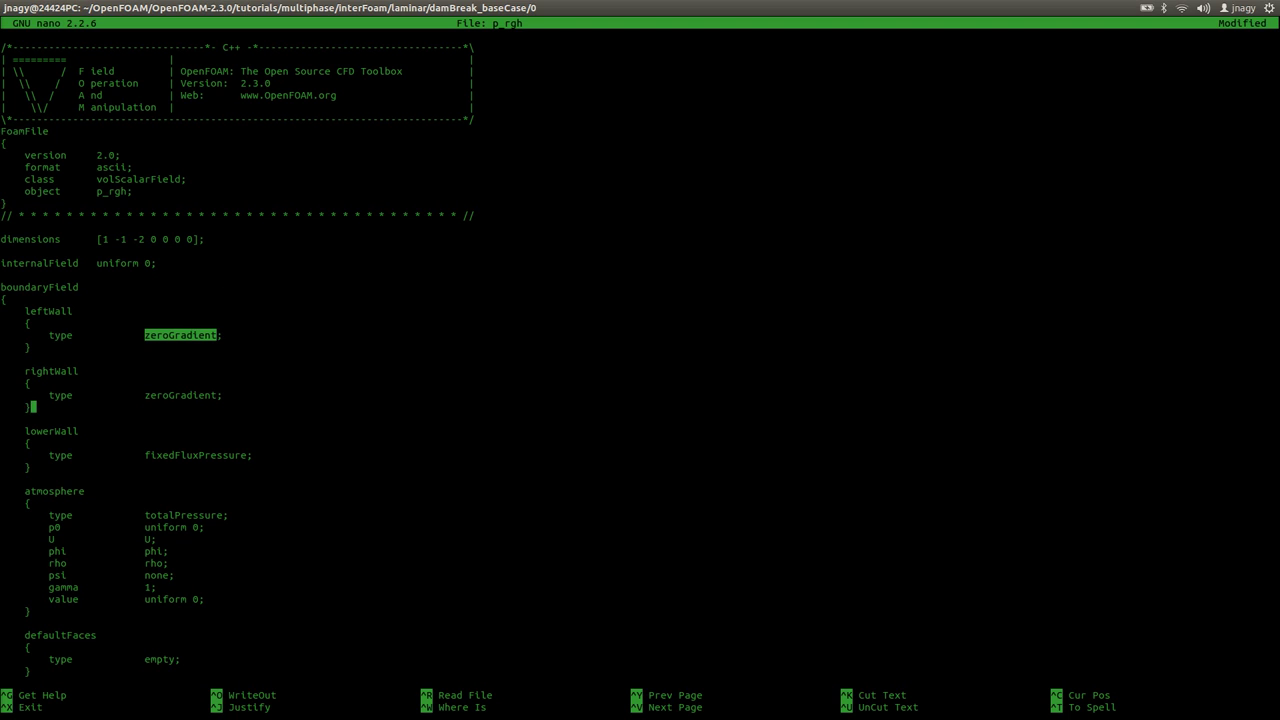
{"action": "key", "text": "Down"}
{"action": "key", "text": "Down"}
{"action": "key", "text": "Down"}
{"action": "key", "text": "Down"}
{"action": "key", "text": "Right"}
{"action": "key", "text": "Right"}
{"action": "key", "text": "Right"}
{"action": "key", "text": "Right"}
{"action": "key", "text": "Right"}
{"action": "key", "text": "Right"}
{"action": "key", "text": "BackSpace"}
{"action": "key", "text": "BackSpace"}
{"action": "key", "text": "BackSpace"}
{"action": "key", "text": "BackSpace"}
{"action": "key", "text": "BackSpace"}
{"action": "key", "text": "BackSpace"}
{"action": "key", "text": "BackSpace"}
{"action": "key", "text": "BackSpace"}
{"action": "key", "text": "BackSpace"}
{"action": "key", "text": "BackSpace"}
{"action": "key", "text": "BackSpace"}
{"action": "key", "text": "BackSpace"}
{"action": "key", "text": "BackSpace"}
{"action": "key", "text": "BackSpace"}
{"action": "key", "text": "BackSpace"}
{"action": "key", "text": "BackSpace"}
{"action": "key", "text": "BackSpace"}
{"action": "middle_click", "coordinate": [522, 386]}
Remove the atmosphere totalPressure parameter lines and set its type to fixedValue
{"action": "key", "text": "Down"}
{"action": "key", "text": "Down"}
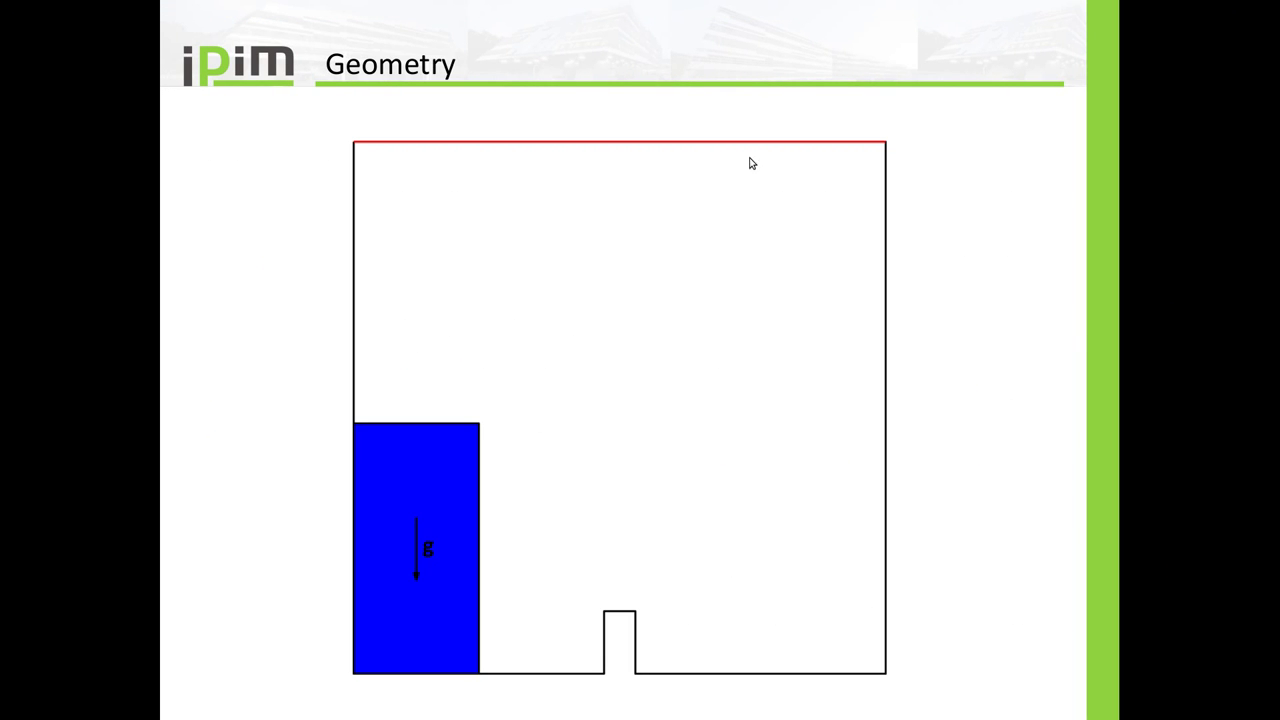
{"action": "key", "text": "alt+Tab"}
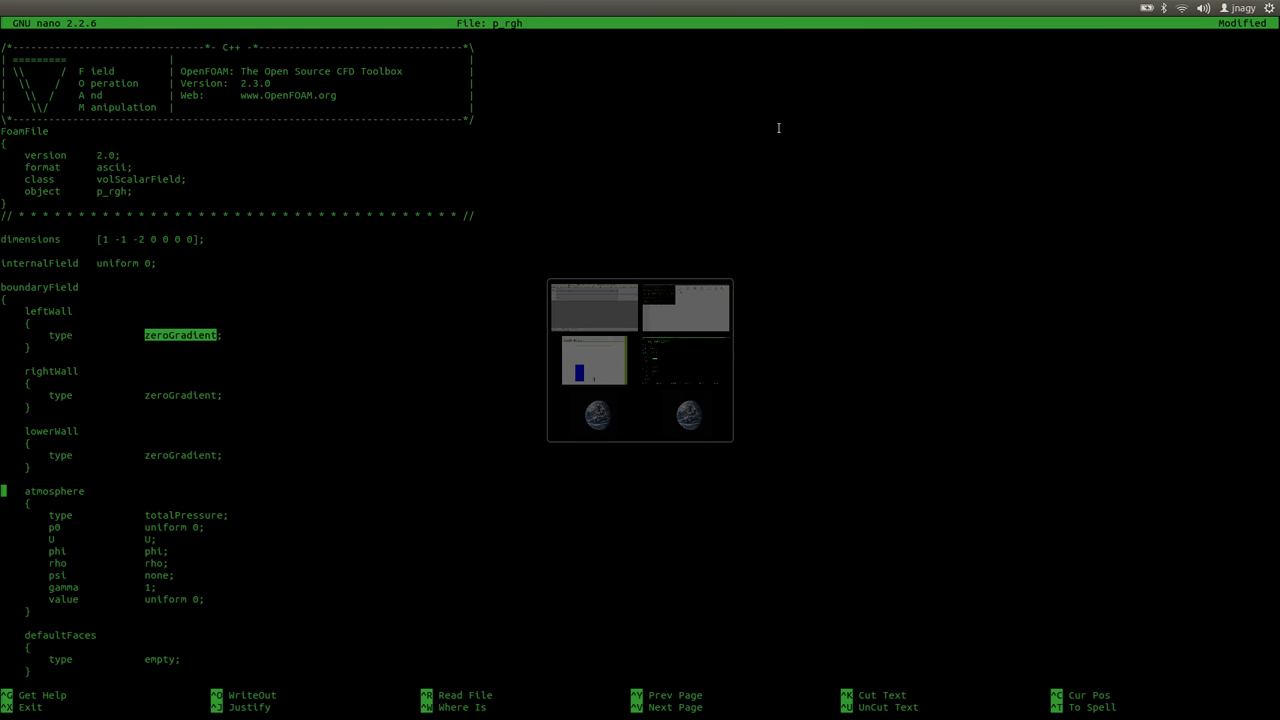
{"action": "key", "text": "Down"}
{"action": "key", "text": "Down"}
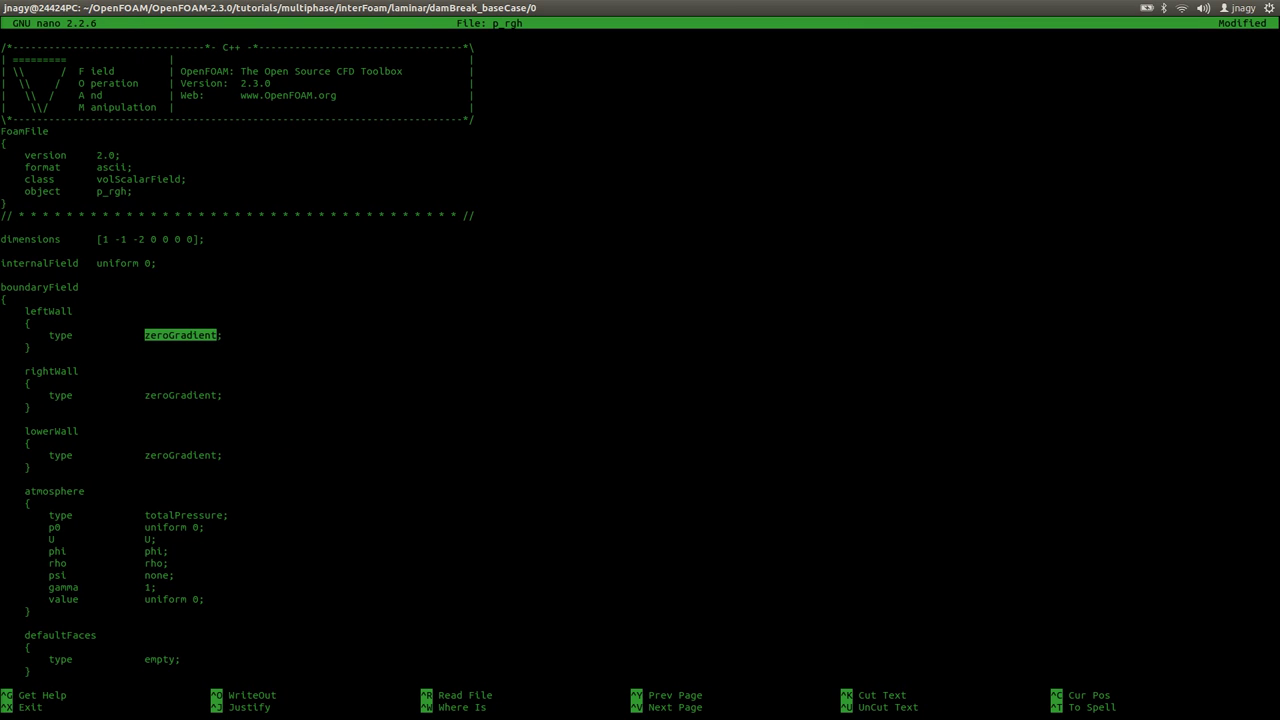
{"action": "key", "text": "Down"}
{"action": "key", "text": "ctrl+k"}
{"action": "key", "text": "ctrl+k"}
{"action": "key", "text": "ctrl+k"}
{"action": "key", "text": "ctrl+k"}
{"action": "key", "text": "ctrl+k"}
{"action": "key", "text": "ctrl+k"}
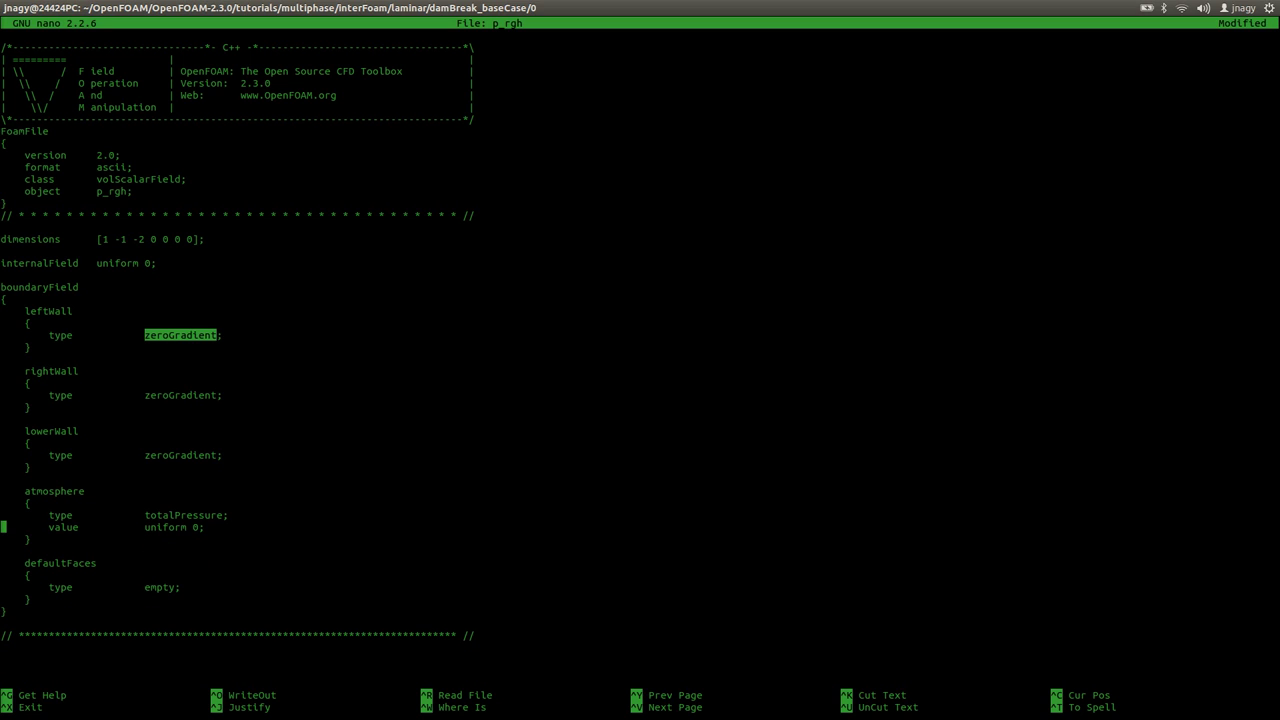
{"action": "key", "text": "Up"}
{"action": "key", "text": "BackSpace"}
{"action": "key", "text": "BackSpace"}
{"action": "key", "text": "BackSpace"}
{"action": "key", "text": "BackSpace"}
{"action": "key", "text": "BackSpace"}
{"action": "key", "text": "BackSpace"}
{"action": "key", "text": "BackSpace"}
{"action": "key", "text": "BackSpace"}
{"action": "key", "text": "BackSpace"}
{"action": "key", "text": "BackSpace"}
{"action": "key", "text": "BackSpace"}
{"action": "key", "text": "BackSpace"}
{"action": "key", "text": "BackSpace"}
{"action": "type", "text": "fia"}
{"action": "type", "text": "edValue"}
Save p_rgh, check the defaultFaces empty type, and exit nano
{"action": "key", "text": "ctrl+o"}
{"action": "key", "text": "Return"}
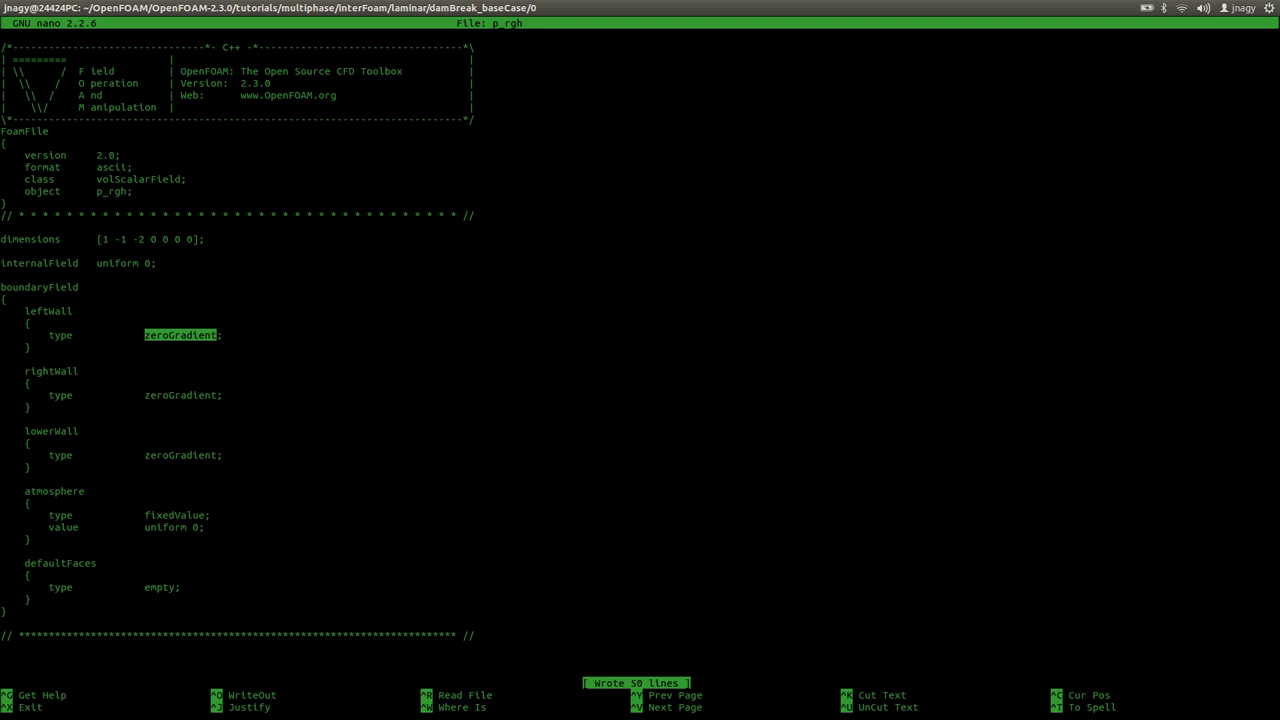
{"action": "double_click", "coordinate": [162, 588]}
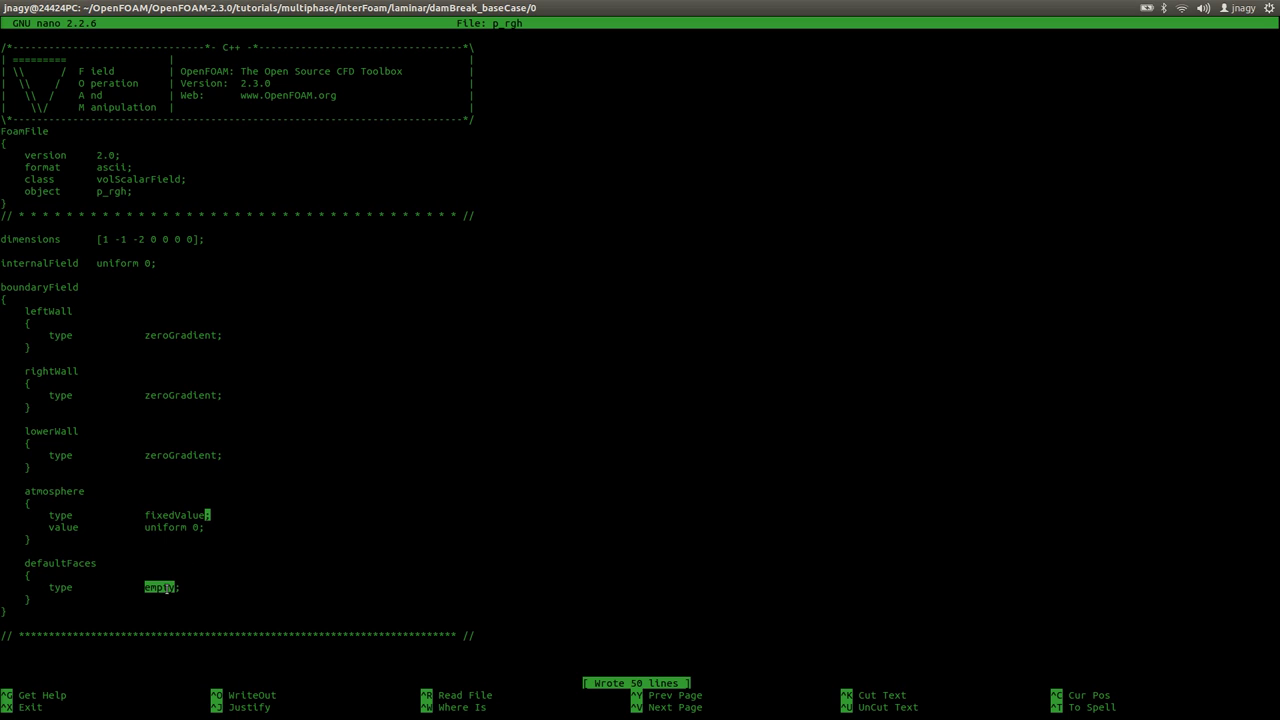
{"action": "left_click", "coordinate": [250, 595]}
{"action": "key", "text": "ctrl+o"}
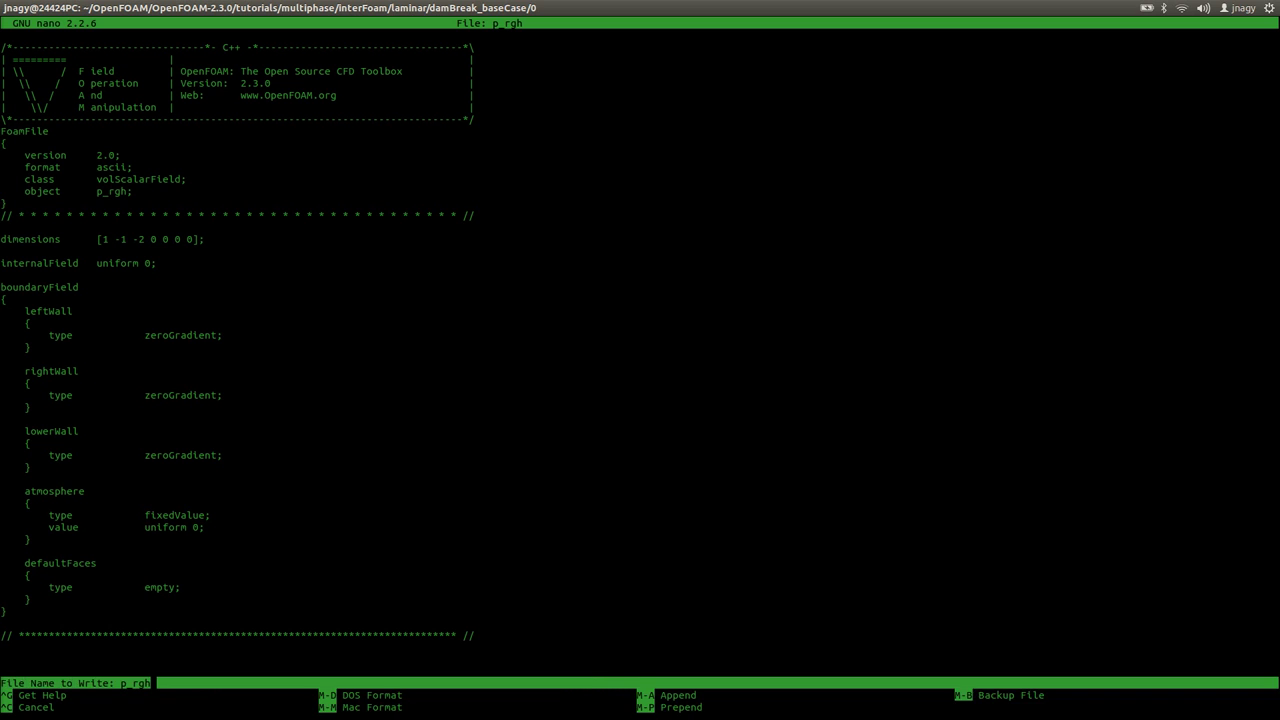
{"action": "key", "text": "Return"}
{"action": "key", "text": "ctrl+x"}
List the 0 folder and open alpha.water.org to review its internalField
{"action": "type", "text": "ls"}
{"action": "key", "text": "Return"}
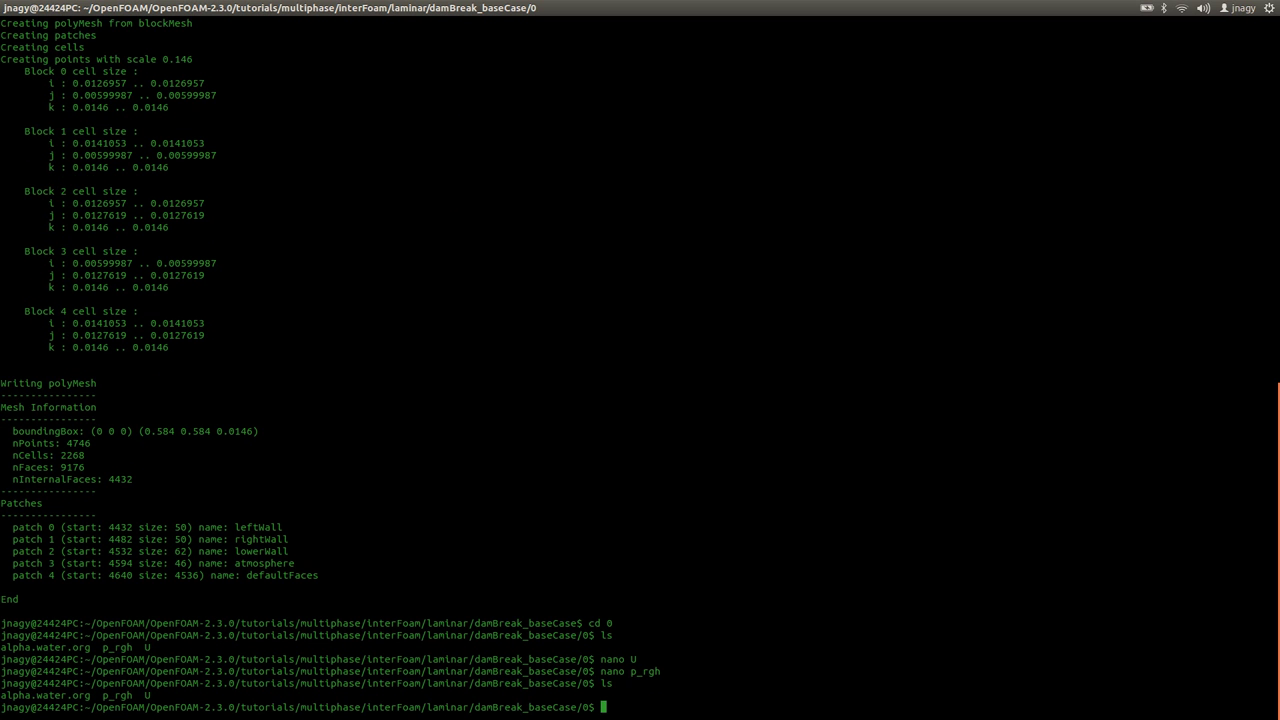
{"action": "type", "text": "nano alpha.water.org"}
{"action": "key", "text": "Return"}
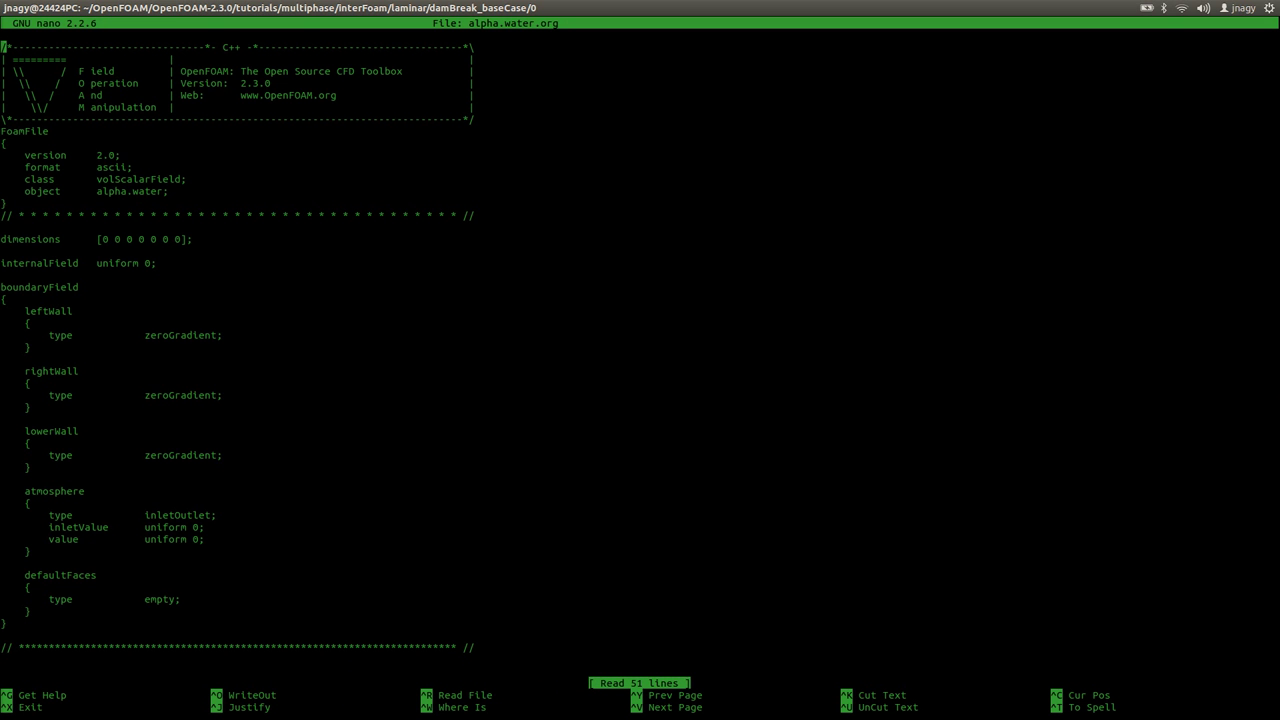
{"action": "key", "text": "Down"}
{"action": "key", "text": "Down"}
{"action": "key", "text": "Down"}
{"action": "key", "text": "Down"}
{"action": "key", "text": "Down"}
{"action": "key", "text": "Down"}
{"action": "key", "text": "Down"}
{"action": "key", "text": "Down"}
{"action": "key", "text": "Down"}
{"action": "key", "text": "Down"}
{"action": "key", "text": "Down"}
{"action": "key", "text": "Down"}
{"action": "key", "text": "Down"}
{"action": "key", "text": "Down"}
{"action": "key", "text": "Down"}
{"action": "key", "text": "Down"}
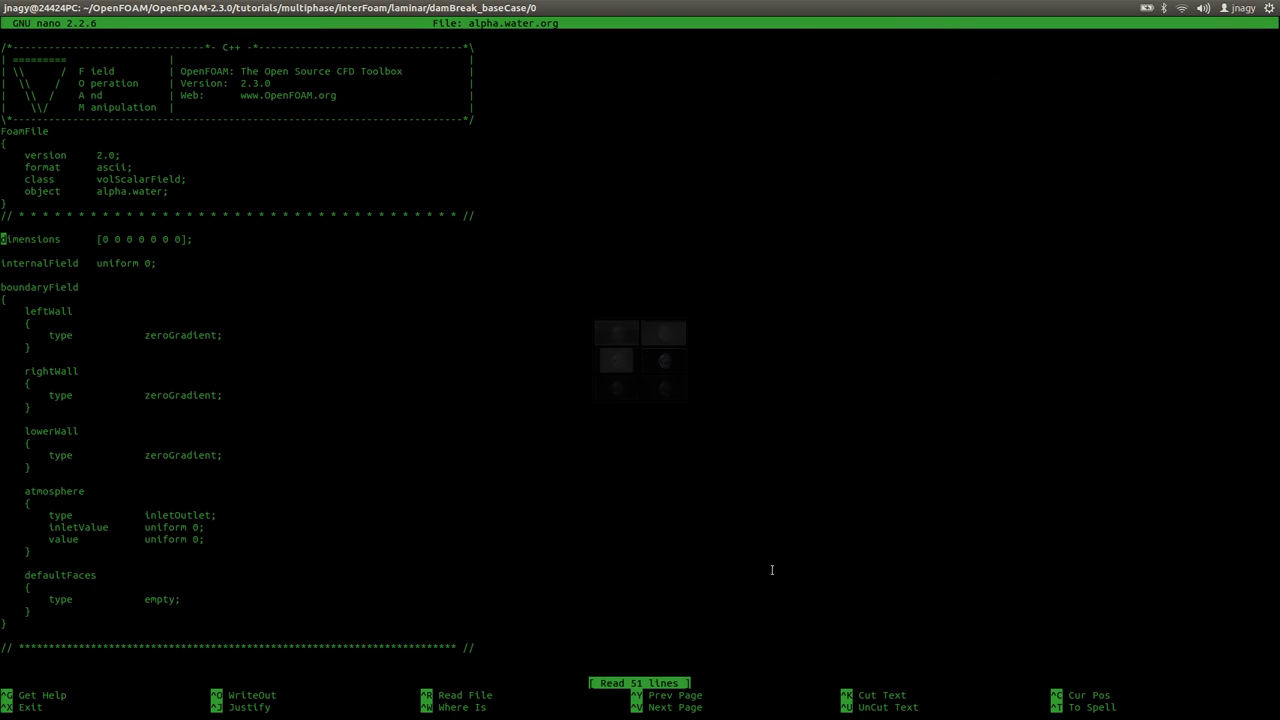
{"action": "key", "text": "Down"}
{"action": "key", "text": "Down"}
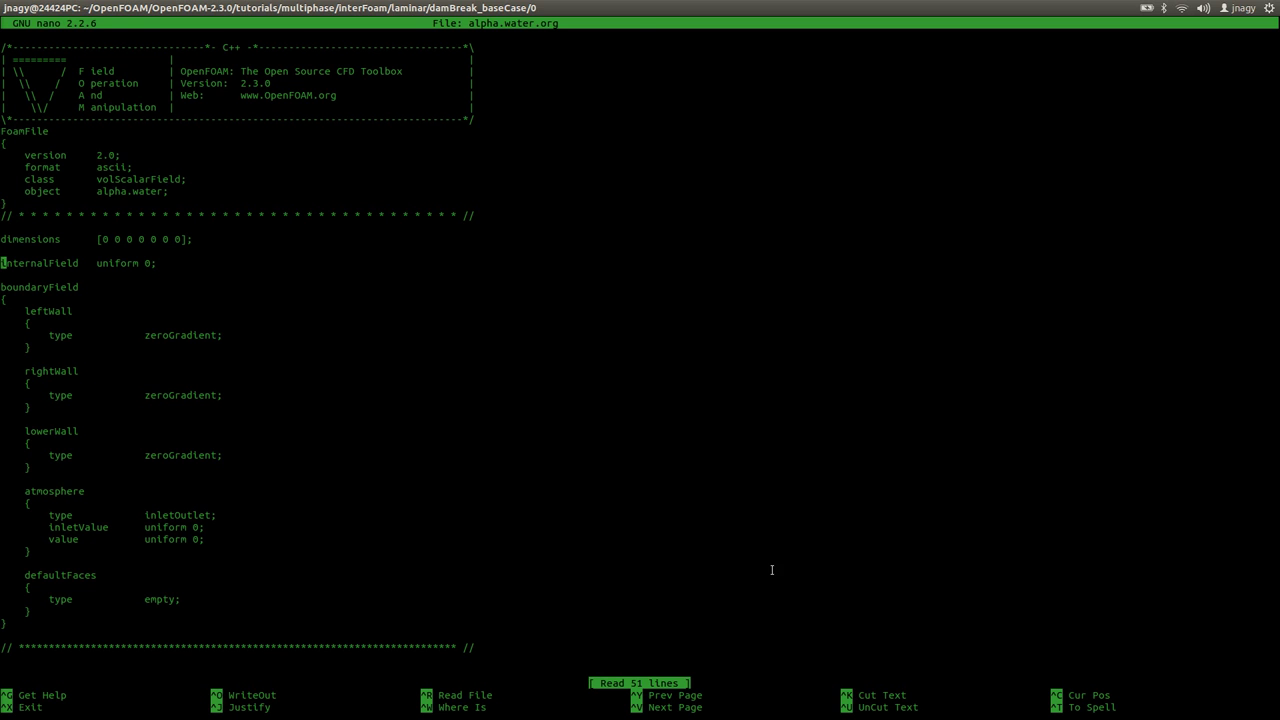
{"action": "key", "text": "ctrl+alt+Right"}
{"action": "key", "text": "F5"}
{"action": "key", "text": "Page_Up"}
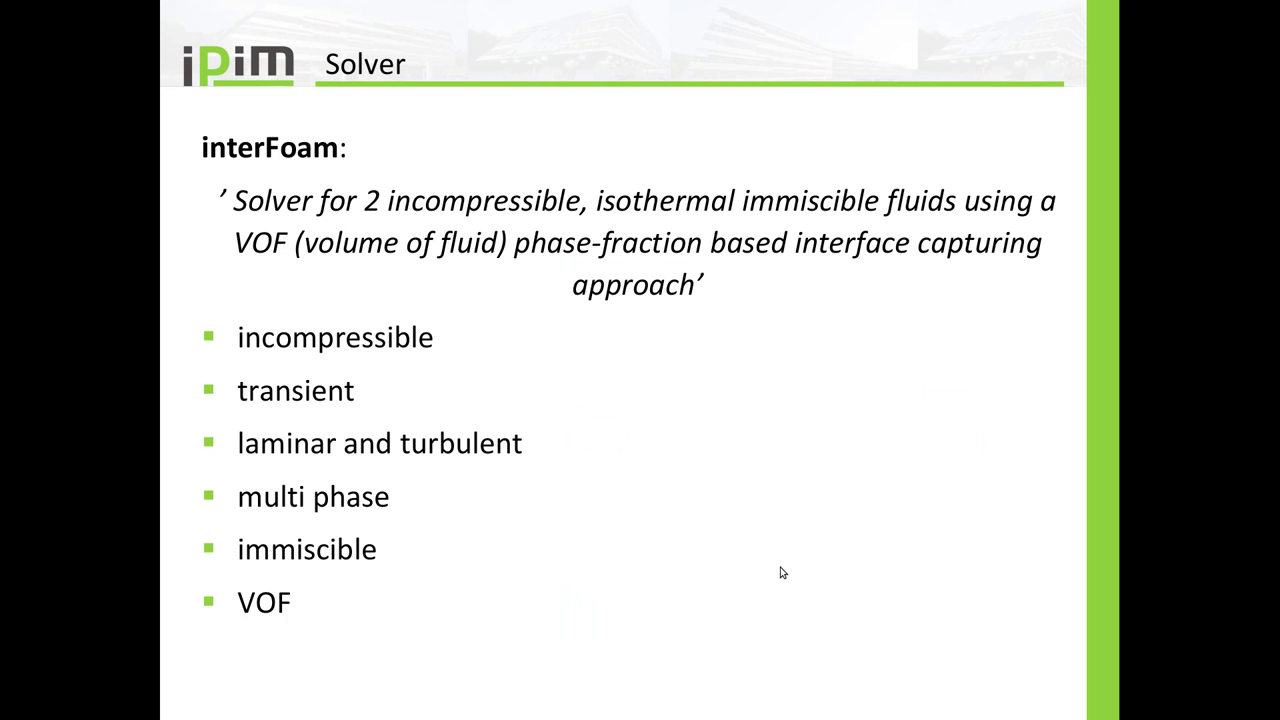
{"action": "scroll", "coordinate": [782, 572], "scroll_direction": "up", "scroll_amount": 7}
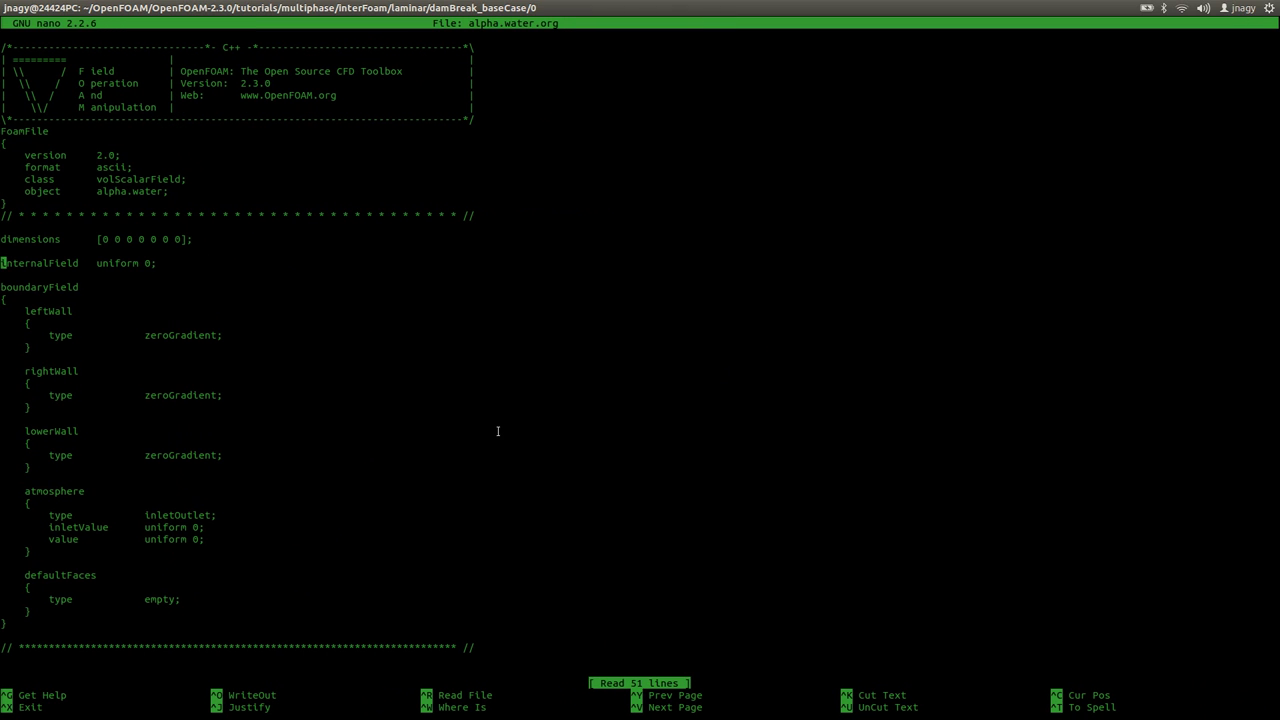
Remove the atmosphere inletValue and value lines and change inletOutlet to zeroGradient
{"action": "key", "text": "Down"}
{"action": "key", "text": "Down"}
{"action": "key", "text": "Down"}
{"action": "key", "text": "Down"}
{"action": "key", "text": "Down"}
{"action": "key", "text": "Down"}
{"action": "key", "text": "Down"}
{"action": "key", "text": "Down"}
{"action": "key", "text": "Down"}
{"action": "key", "text": "Down"}
{"action": "key", "text": "Down"}
{"action": "key", "text": "Down"}
{"action": "key", "text": "Down"}
{"action": "key", "text": "Down"}
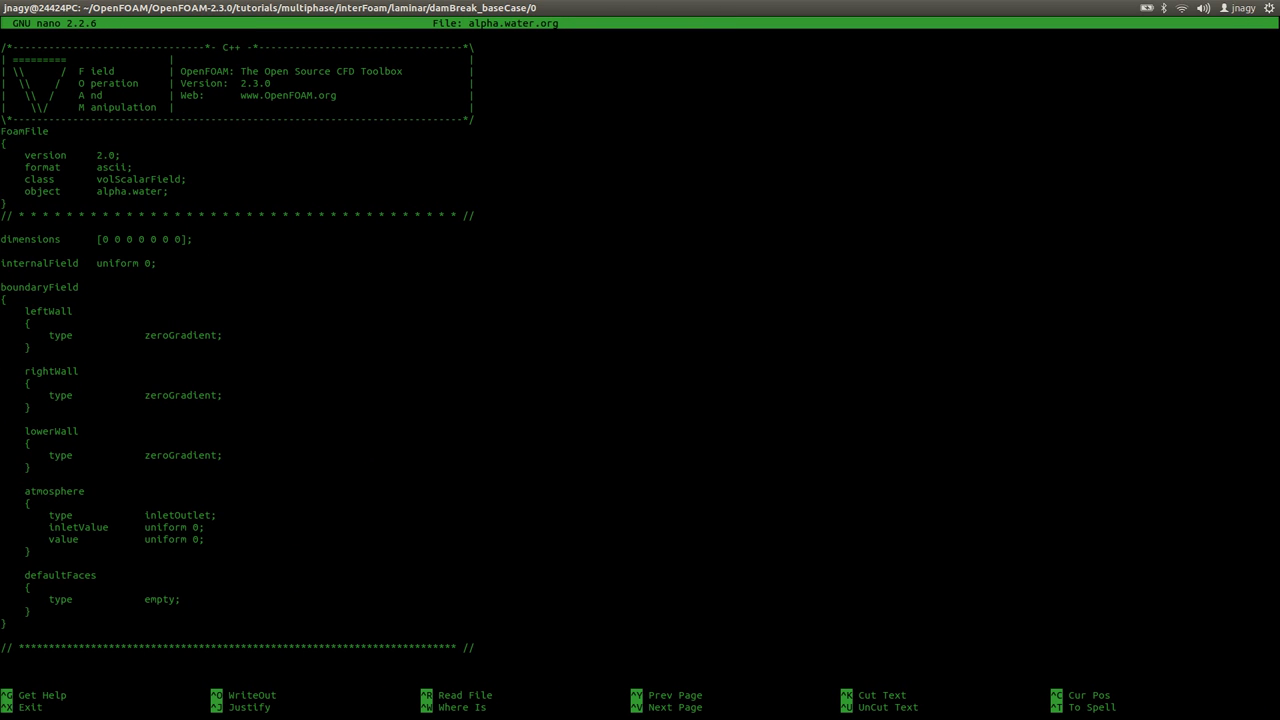
{"action": "key", "text": "Down"}
{"action": "key", "text": "Down"}
{"action": "key", "text": "Down"}
{"action": "key", "text": "Down"}
{"action": "key", "text": "Down"}
{"action": "key", "text": "Down"}
{"action": "key", "text": "Down"}
{"action": "key", "text": "Down"}
{"action": "key", "text": "ctrl+k"}
{"action": "key", "text": "ctrl+k"}
{"action": "key", "text": "Left"}
{"action": "key", "text": "Left"}
{"action": "key", "text": "BackSpace"}
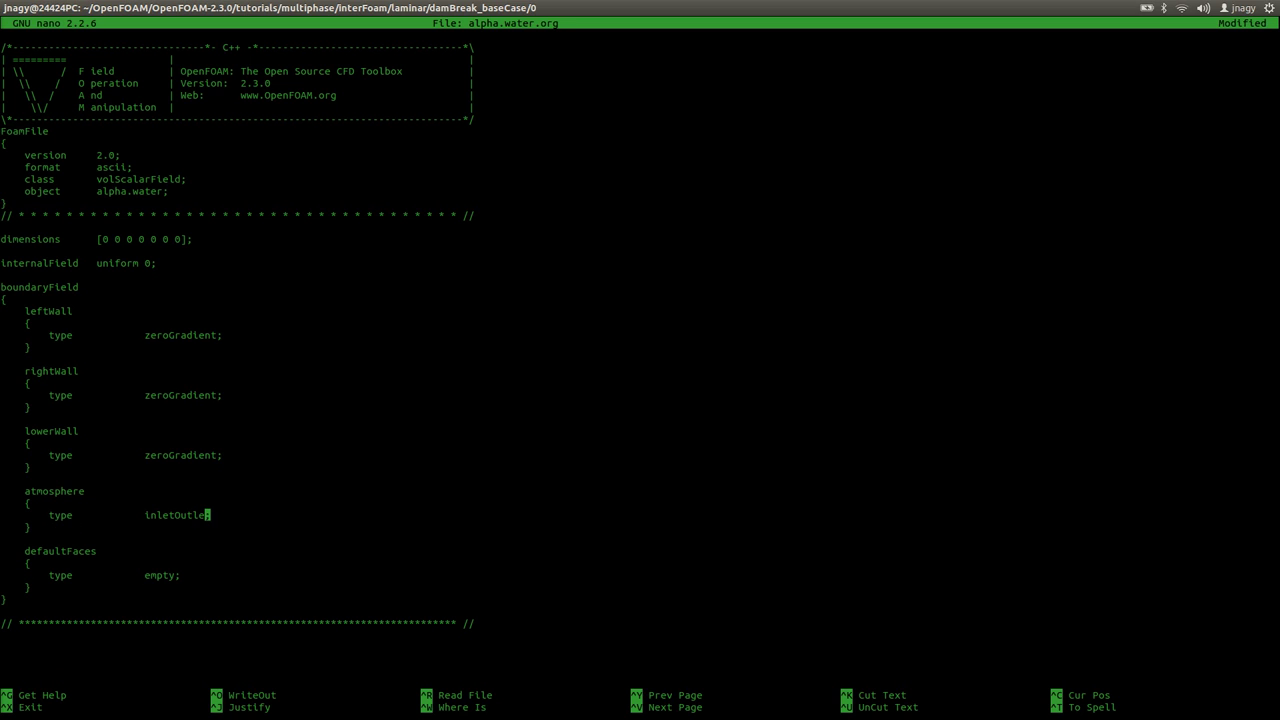
{"action": "key", "text": "BackSpace"}
{"action": "key", "text": "BackSpace"}
{"action": "key", "text": "BackSpace"}
{"action": "key", "text": "BackSpace"}
{"action": "key", "text": "BackSpace"}
{"action": "key", "text": "BackSpace"}
{"action": "key", "text": "BackSpace"}
{"action": "key", "text": "BackSpace"}
{"action": "key", "text": "BackSpace"}
{"action": "key", "text": "BackSpace"}
{"action": "double_click", "coordinate": [194, 454]}
{"action": "middle_click", "coordinate": [428, 426]}
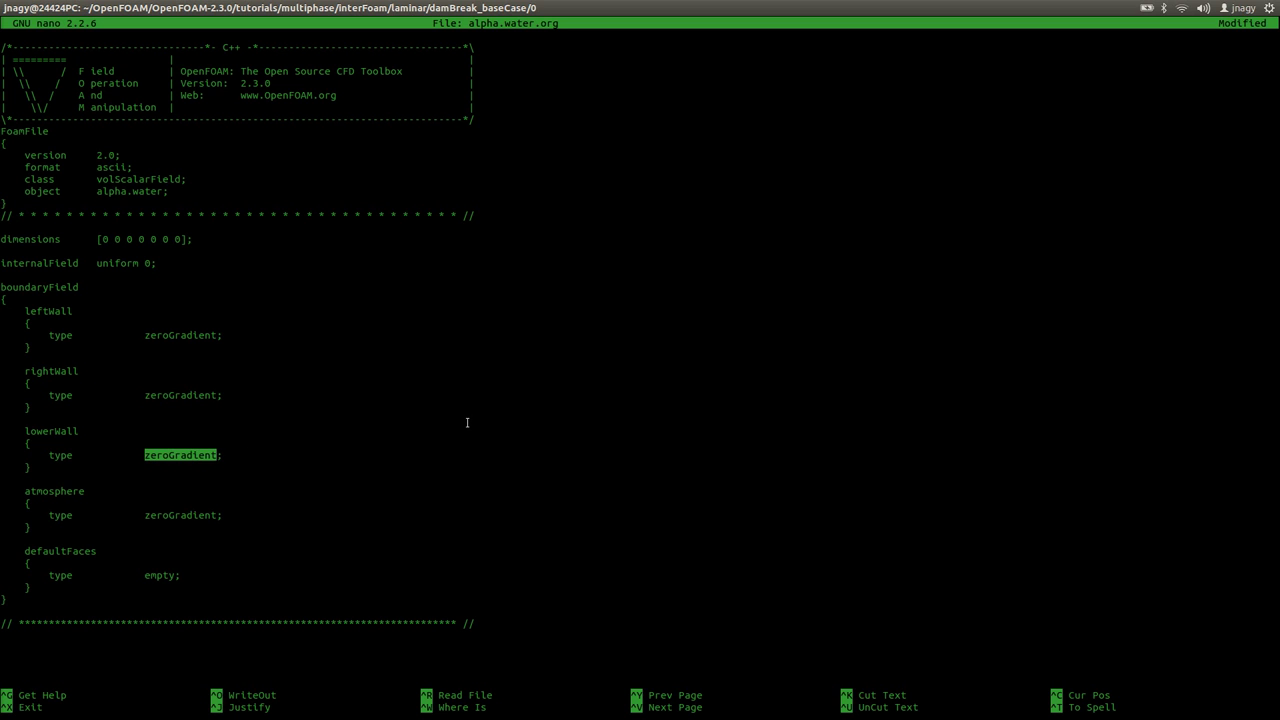
Save alpha.water.org under the same name and exit nano
{"action": "key", "text": "ctrl+o"}
{"action": "key", "text": "Return"}
{"action": "key", "text": "ctrl+x"}
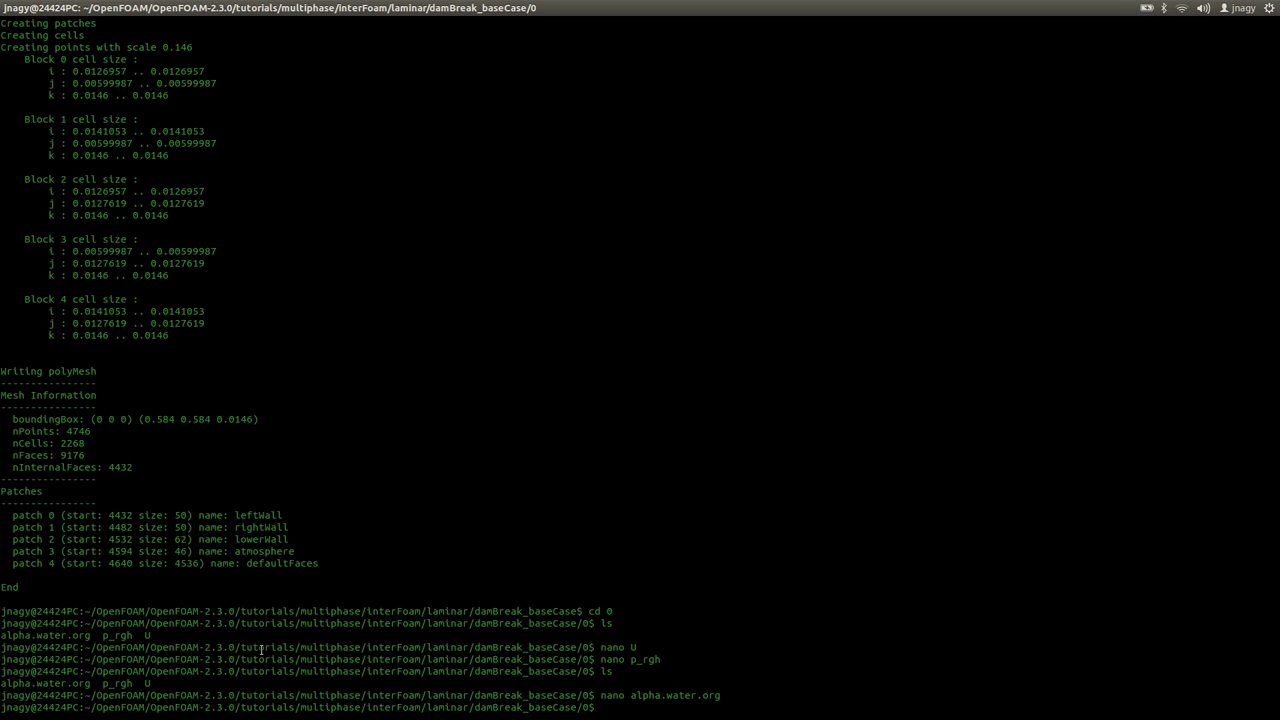
Copy alpha.water.org to a new file named alpha.water
{"action": "type", "text": "cp alpha.water.org "}
{"action": "type", "text": "a"}
{"action": "key", "text": "Tab"}
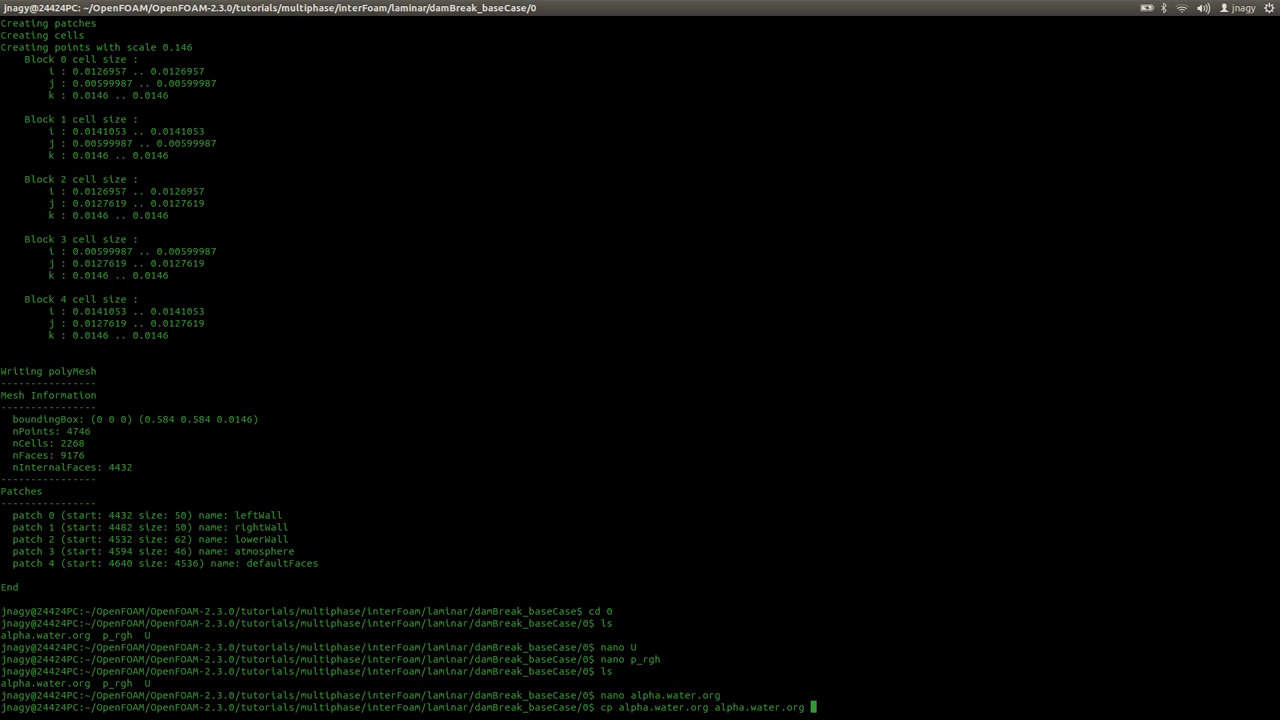
{"action": "key", "text": "BackSpace"}
{"action": "key", "text": "BackSpace"}
{"action": "key", "text": "BackSpace"}
{"action": "key", "text": "BackSpace"}
{"action": "key", "text": "BackSpace"}
{"action": "key", "text": "Return"}
{"action": "type", "text": "ls"}
{"action": "key", "text": "Return"}
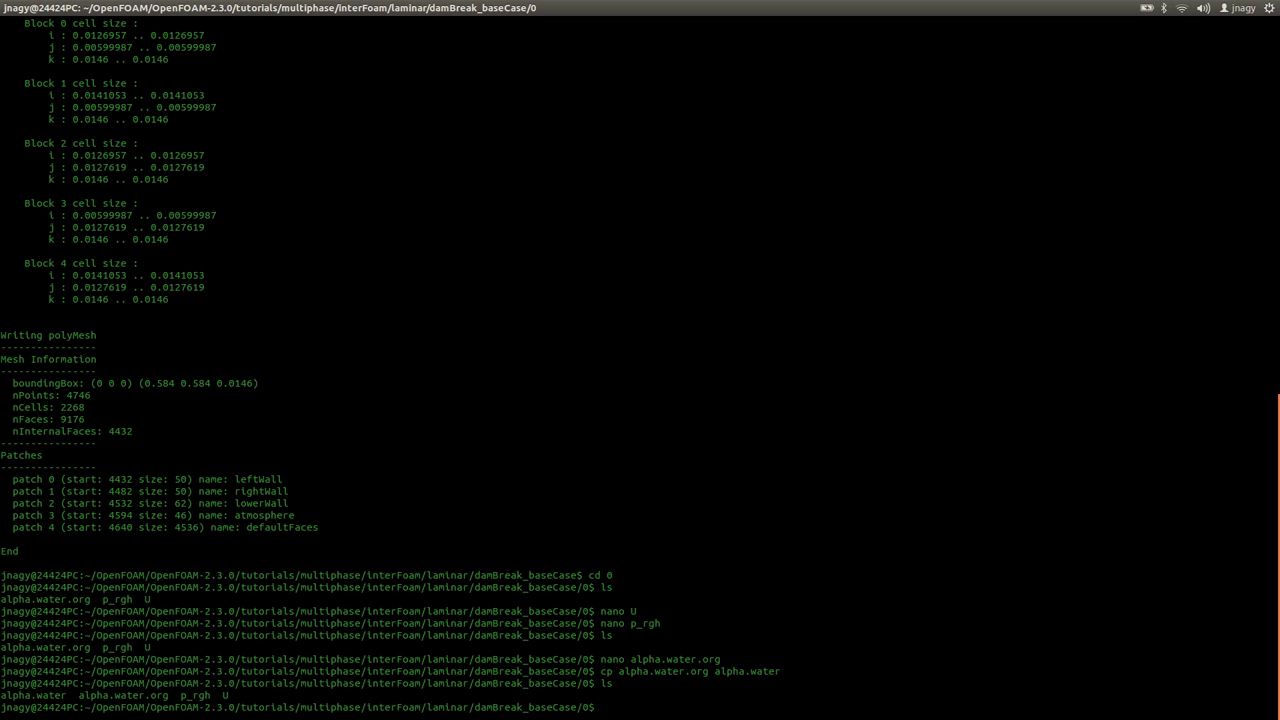
Move into the constant folder, list it, and open dynamicMeshDict in nano
{"action": "type", "text": "cd .."}
{"action": "key", "text": "Return"}
{"action": "type", "text": "cd constant/"}
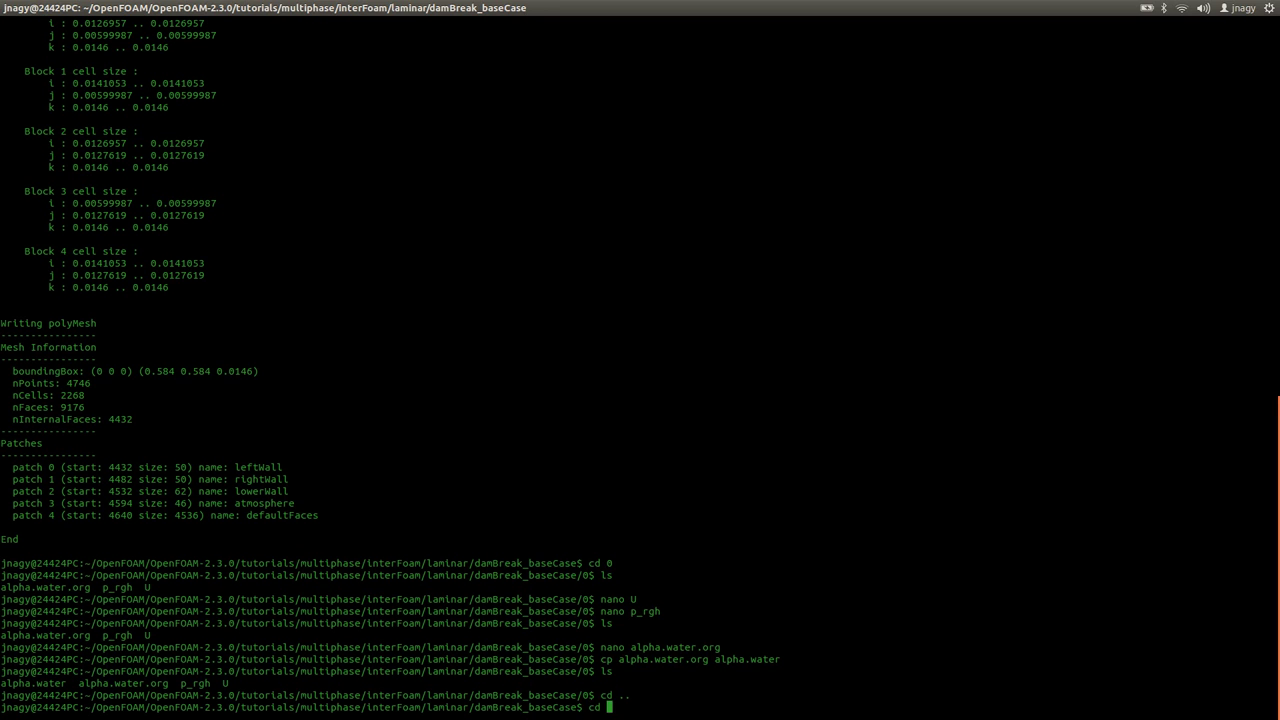
{"action": "key", "text": "Return"}
{"action": "type", "text": "ls"}
{"action": "key", "text": "Return"}
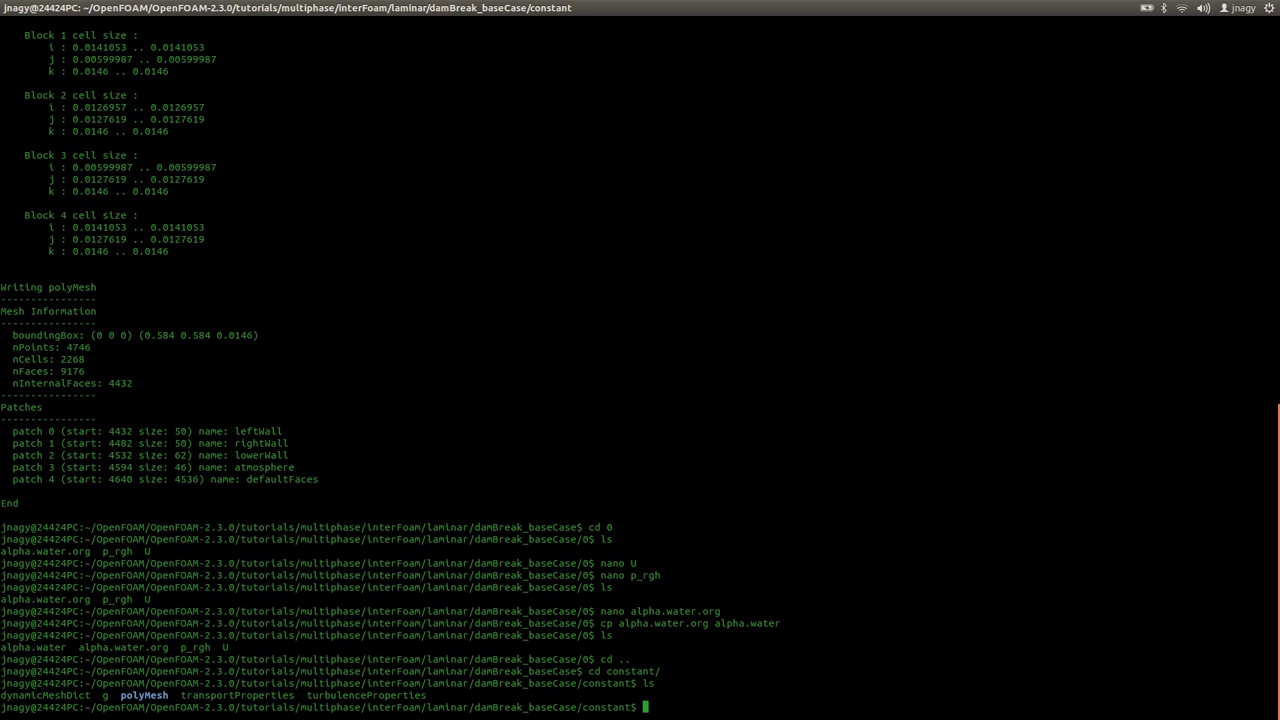
{"action": "type", "text": "nano d"}
{"action": "key", "text": "Tab"}
{"action": "key", "text": "Return"}
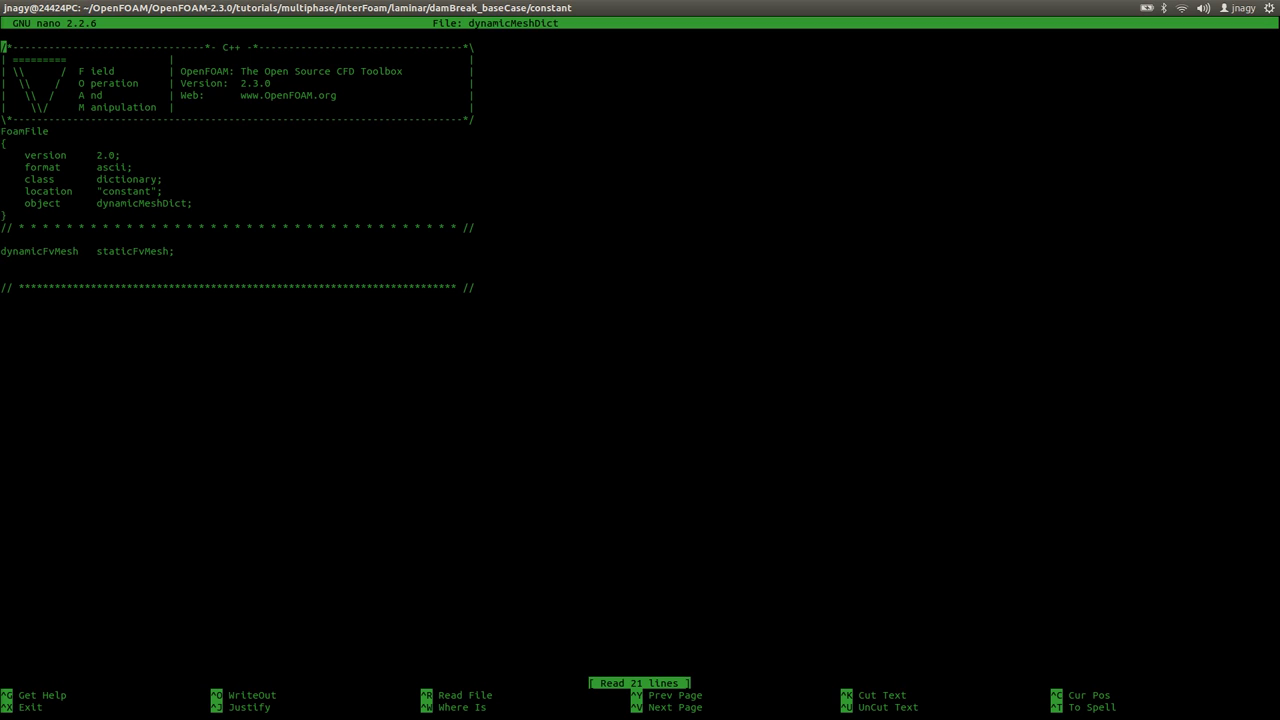
Close dynamicMeshDict, open the g file, and move to its -9.81 gravity component
{"action": "key", "text": "ctrl+x"}
{"action": "type", "text": "nano g"}
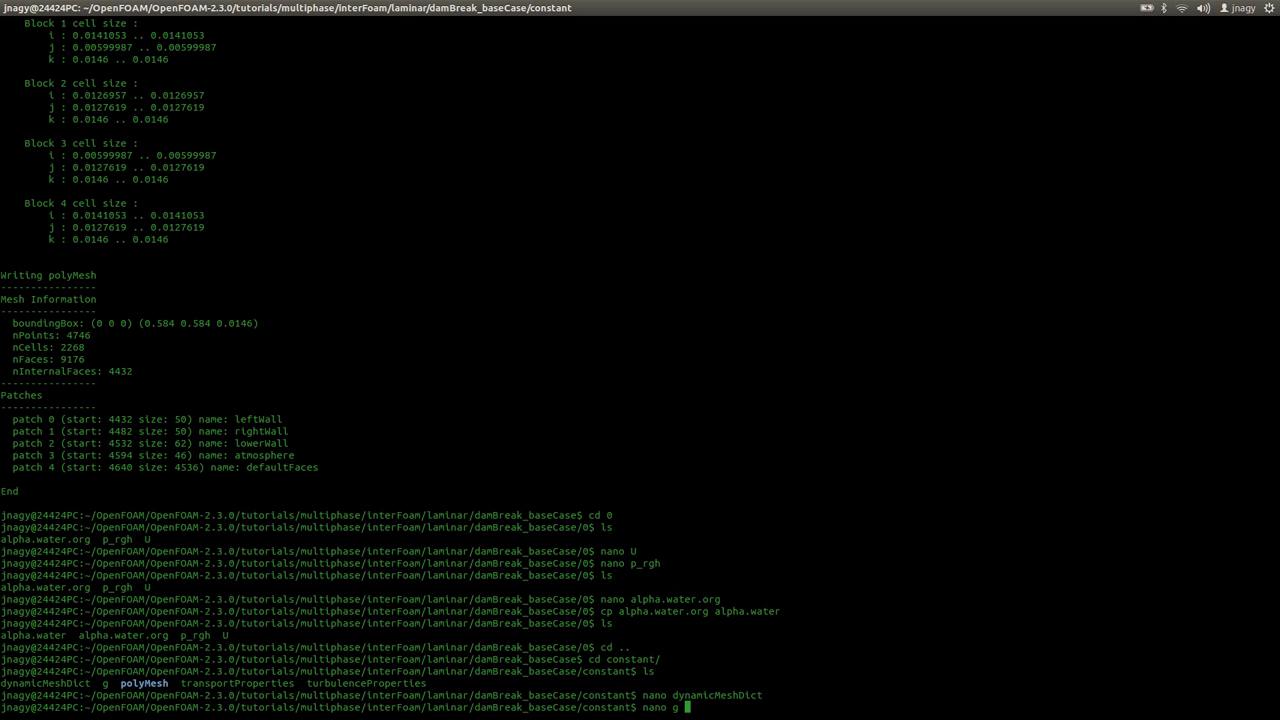
{"action": "key", "text": "Return"}
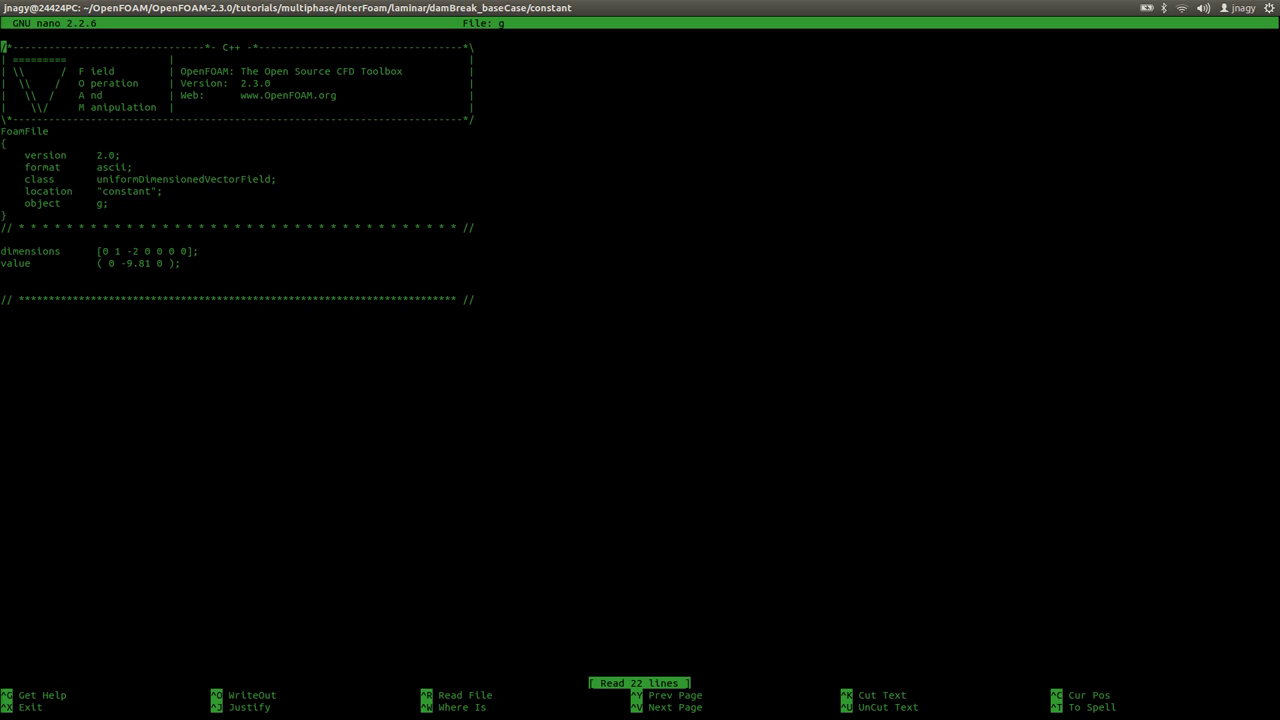
{"action": "key", "text": "Down"}
{"action": "key", "text": "Down"}
{"action": "key", "text": "Down"}
{"action": "key", "text": "Down"}
{"action": "key", "text": "Down"}
{"action": "key", "text": "Down"}
{"action": "key", "text": "Down"}
{"action": "key", "text": "Down"}
{"action": "key", "text": "Down"}
{"action": "key", "text": "Down"}
{"action": "key", "text": "Down"}
{"action": "key", "text": "Down"}
{"action": "key", "text": "Down"}
{"action": "key", "text": "Down"}
{"action": "key", "text": "Down"}
{"action": "key", "text": "Down"}
{"action": "key", "text": "Down"}
{"action": "key", "text": "Down"}
{"action": "key", "text": "Down"}
{"action": "key", "text": "Down"}
{"action": "key", "text": "Up"}
{"action": "key", "text": "End"}
{"action": "key", "text": "Left"}
{"action": "key", "text": "Left"}
{"action": "key", "text": "Left"}
{"action": "key", "text": "Left"}
{"action": "key", "text": "Left"}
{"action": "key", "text": "Left"}
{"action": "key", "text": "Left"}
{"action": "key", "text": "Left"}
{"action": "key", "text": "Left"}
{"action": "key", "text": "Left"}
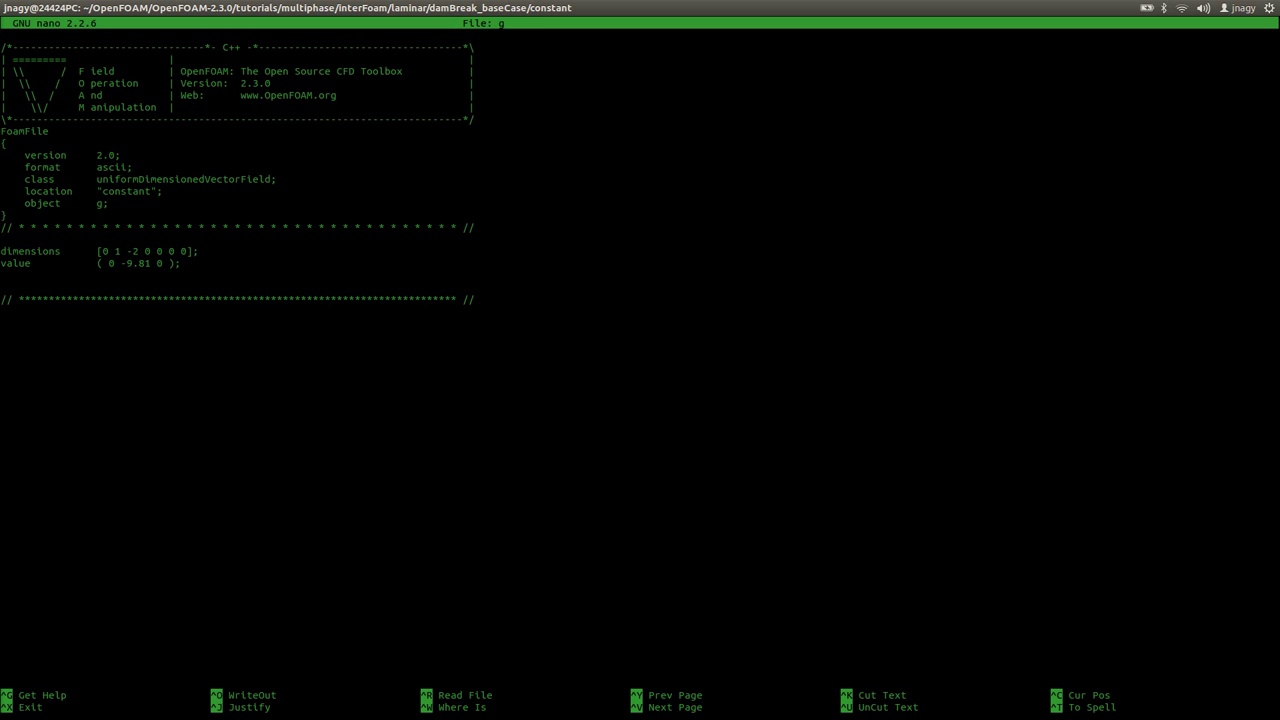
{"action": "key", "text": "alt+Tab"}
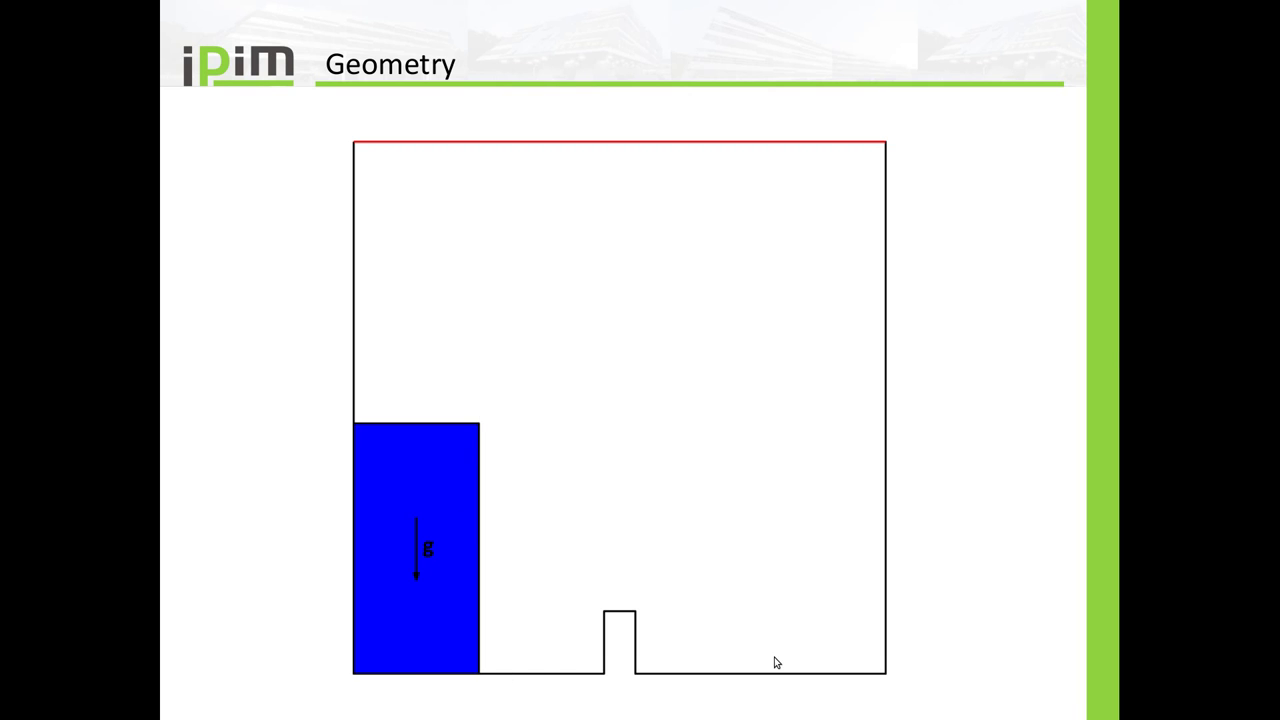
{"action": "key", "text": "alt+Tab"}
Close g and check that turbulenceProperties is set to laminar
{"action": "key", "text": "ctrl+x"}
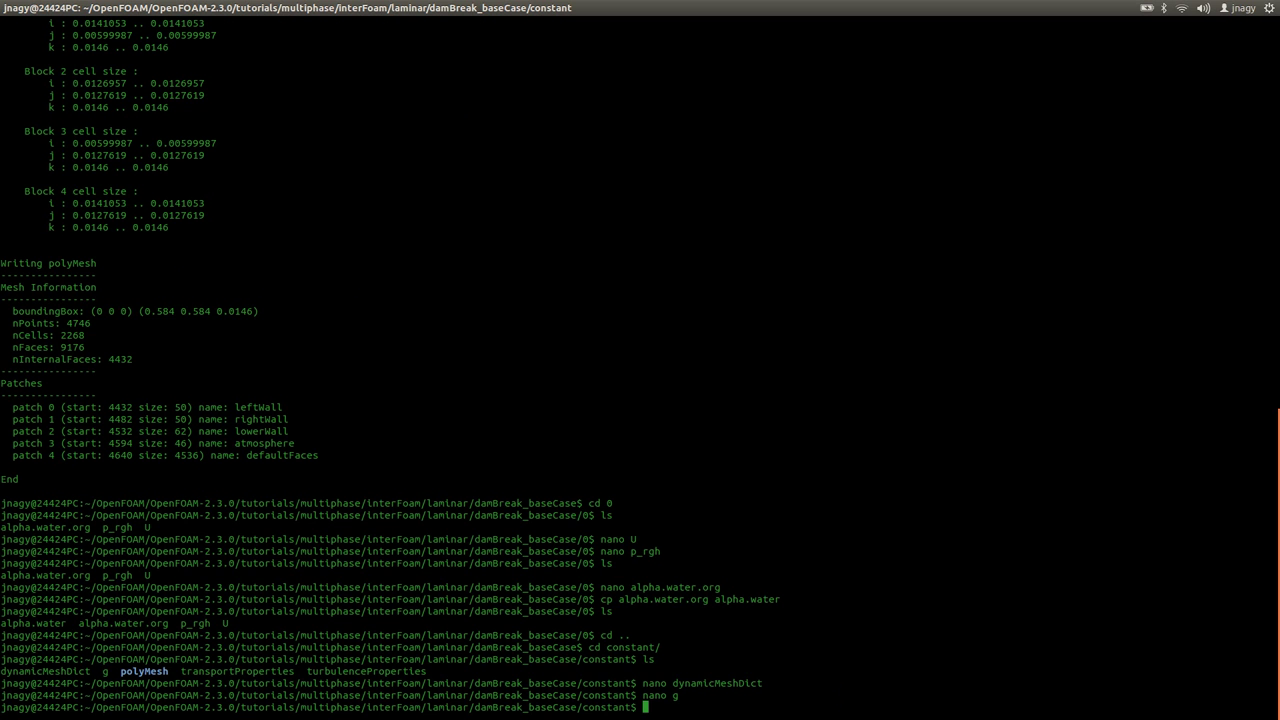
{"action": "type", "text": "nano t"}
{"action": "key", "text": "Tab"}
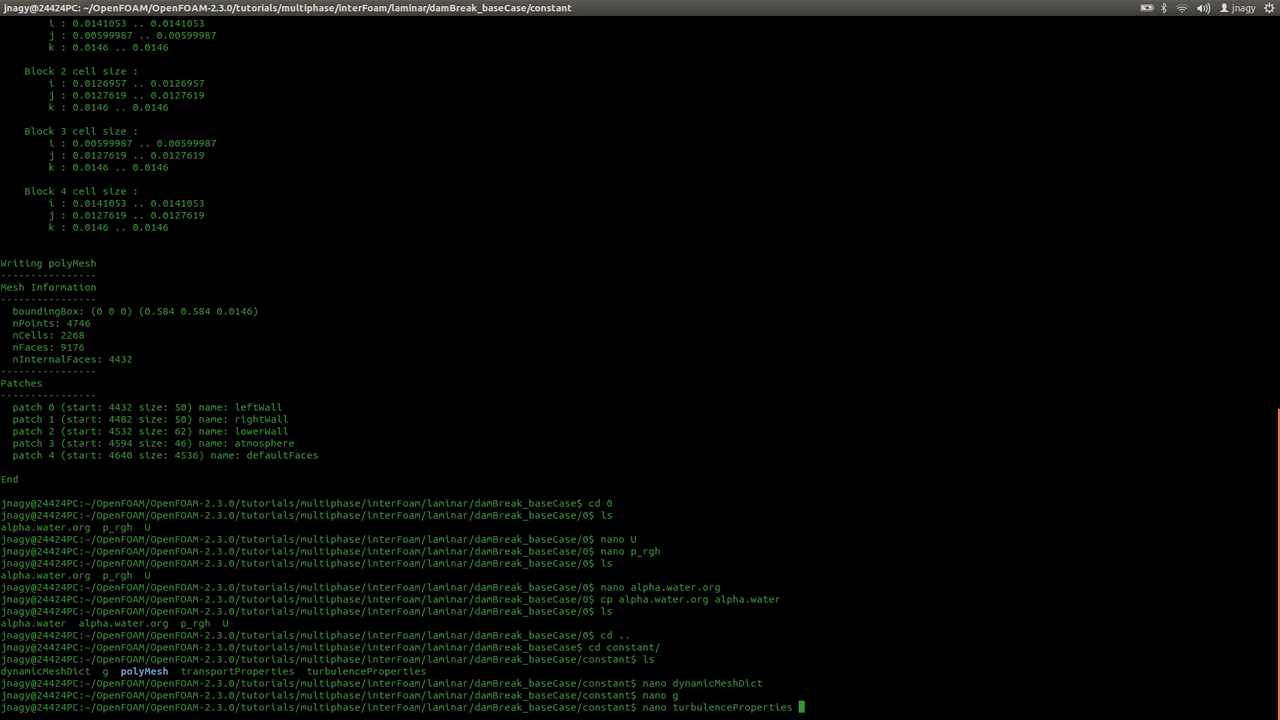
{"action": "key", "text": "Return"}
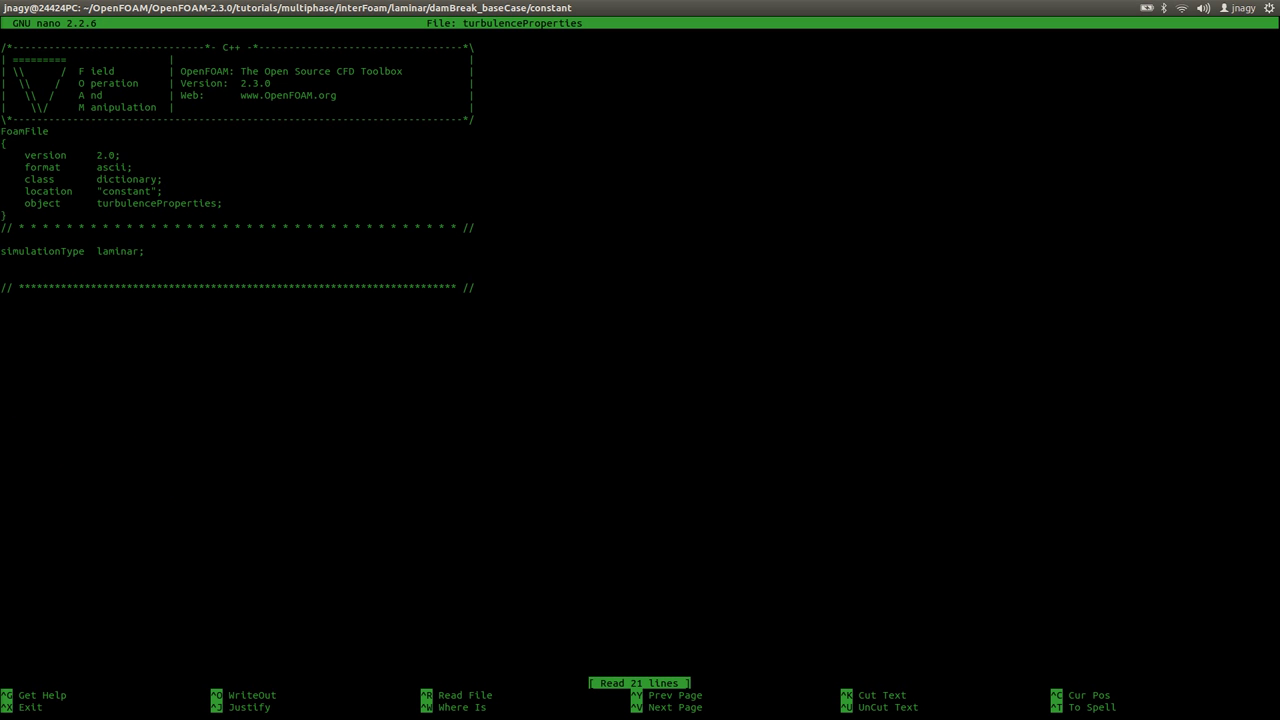
{"action": "key", "text": "ctrl+x"}
Open transportProperties and highlight the water and air names on its phases line
{"action": "type", "text": "nano "}
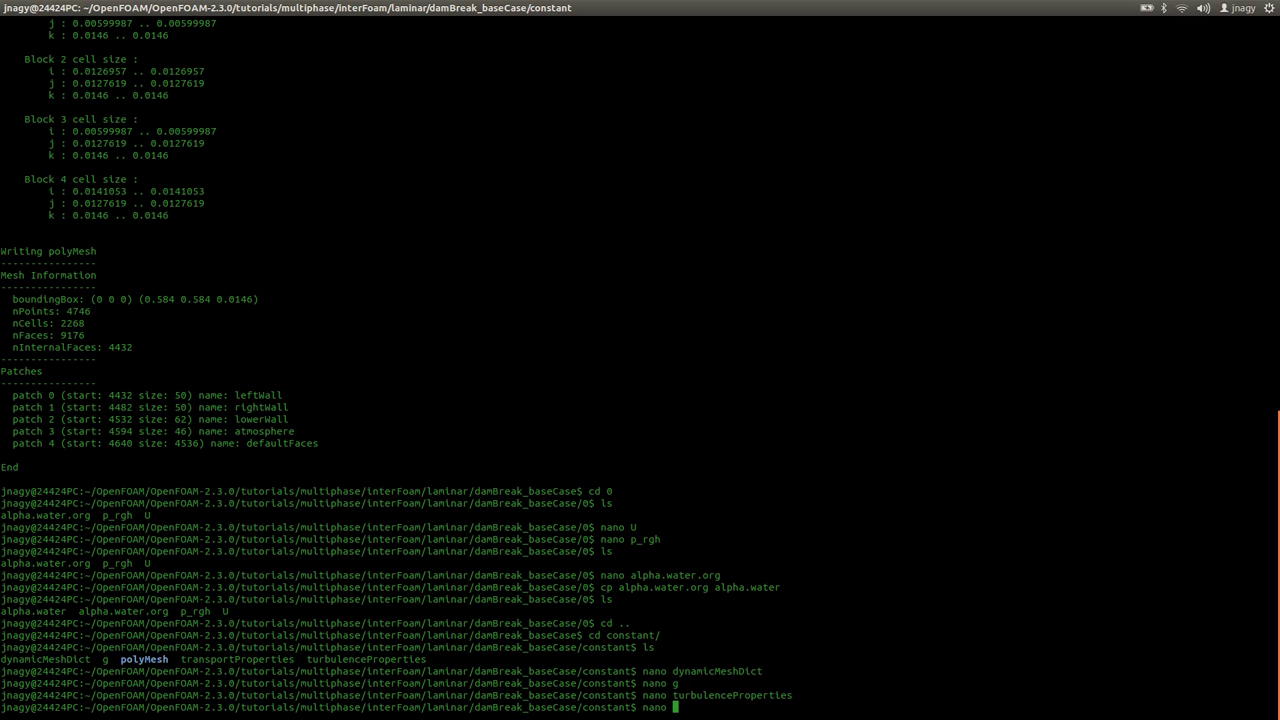
{"action": "type", "text": "tr"}
{"action": "key", "text": "Tab"}
{"action": "key", "text": "Return"}
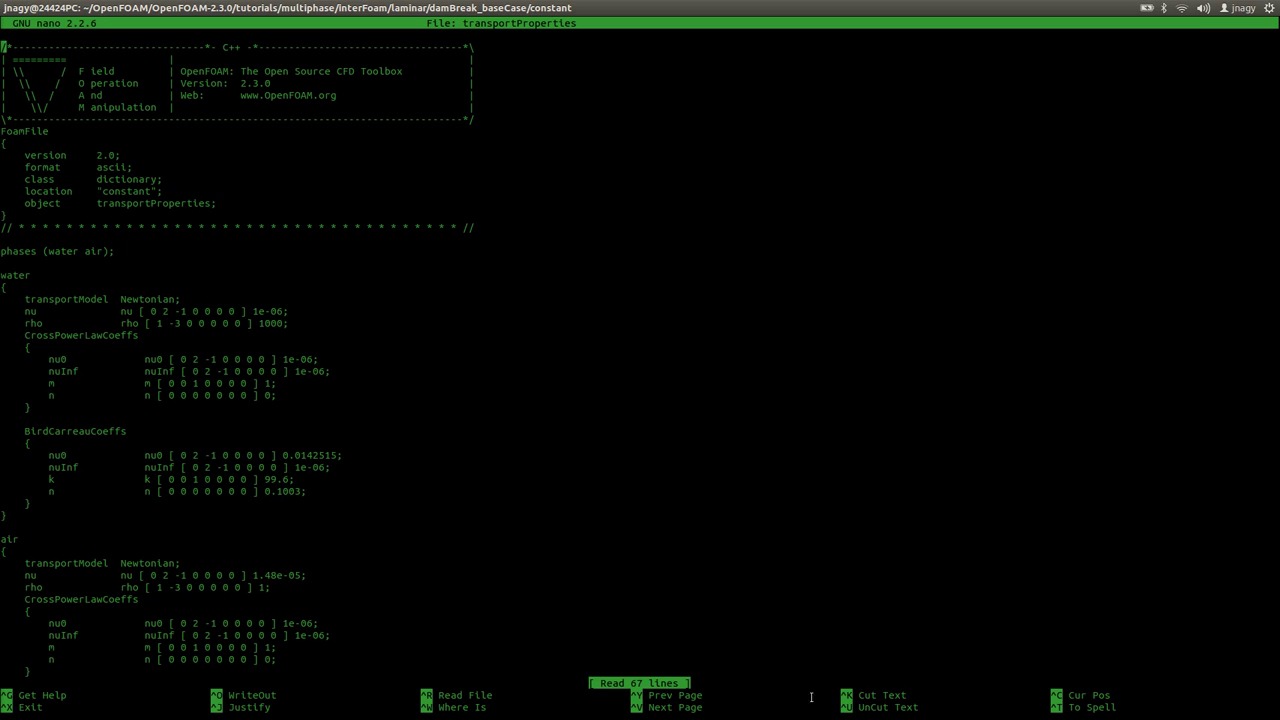
{"action": "left_click_drag", "start_coordinate": [120, 252], "coordinate": [16, 263]}
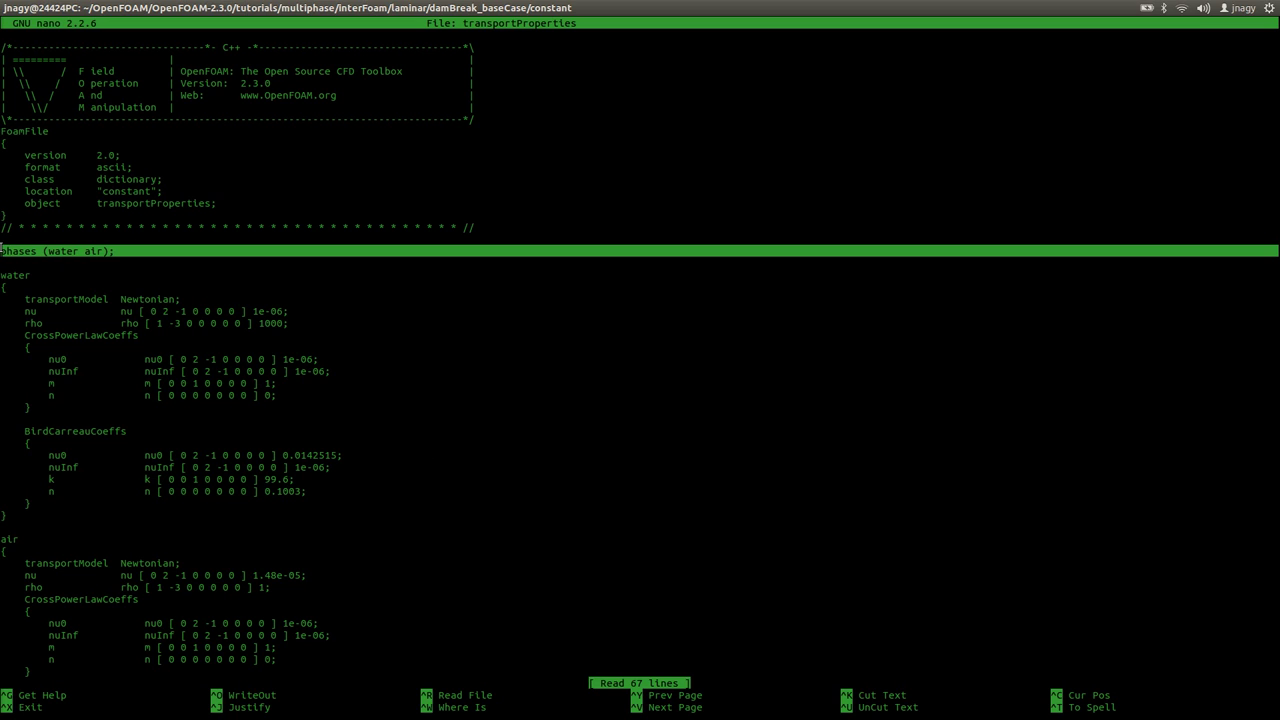
{"action": "double_click", "coordinate": [62, 252]}
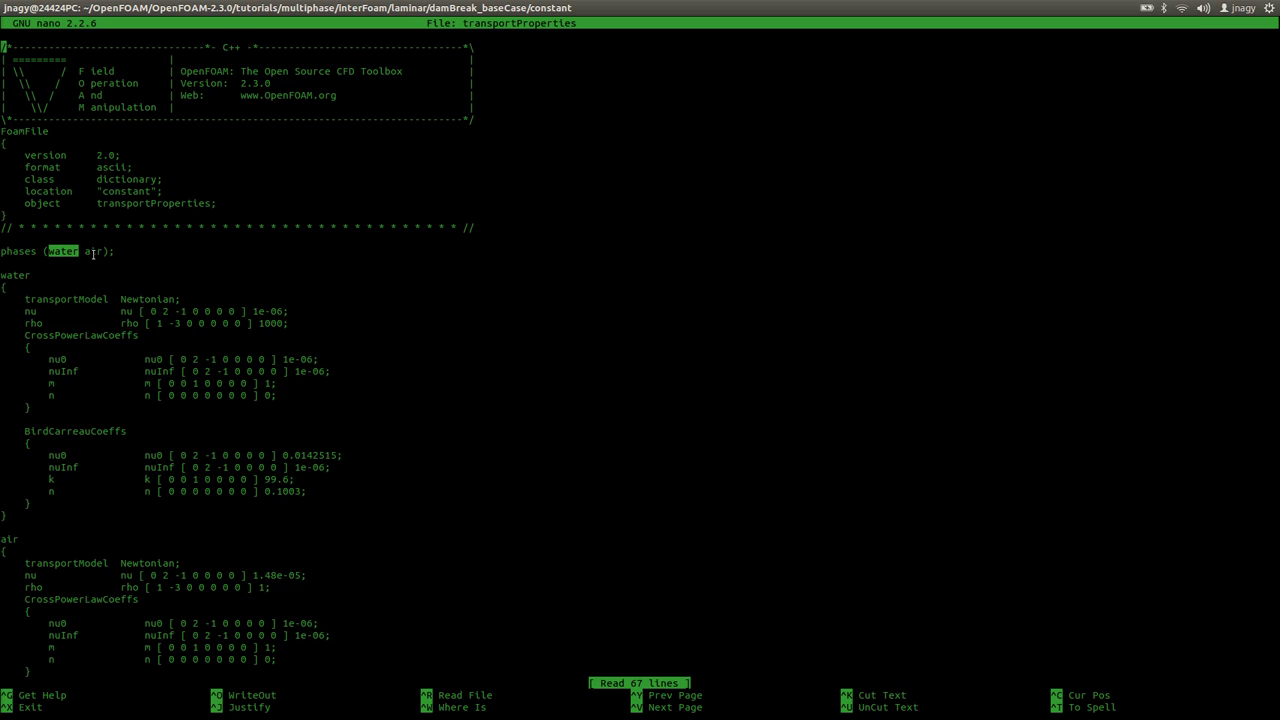
{"action": "double_click", "coordinate": [93, 252]}
{"action": "key", "text": "ctrl+x"}
{"action": "type", "text": "cd .."}
{"action": "key", "text": "Return"}
{"action": "type", "text": "ls"}
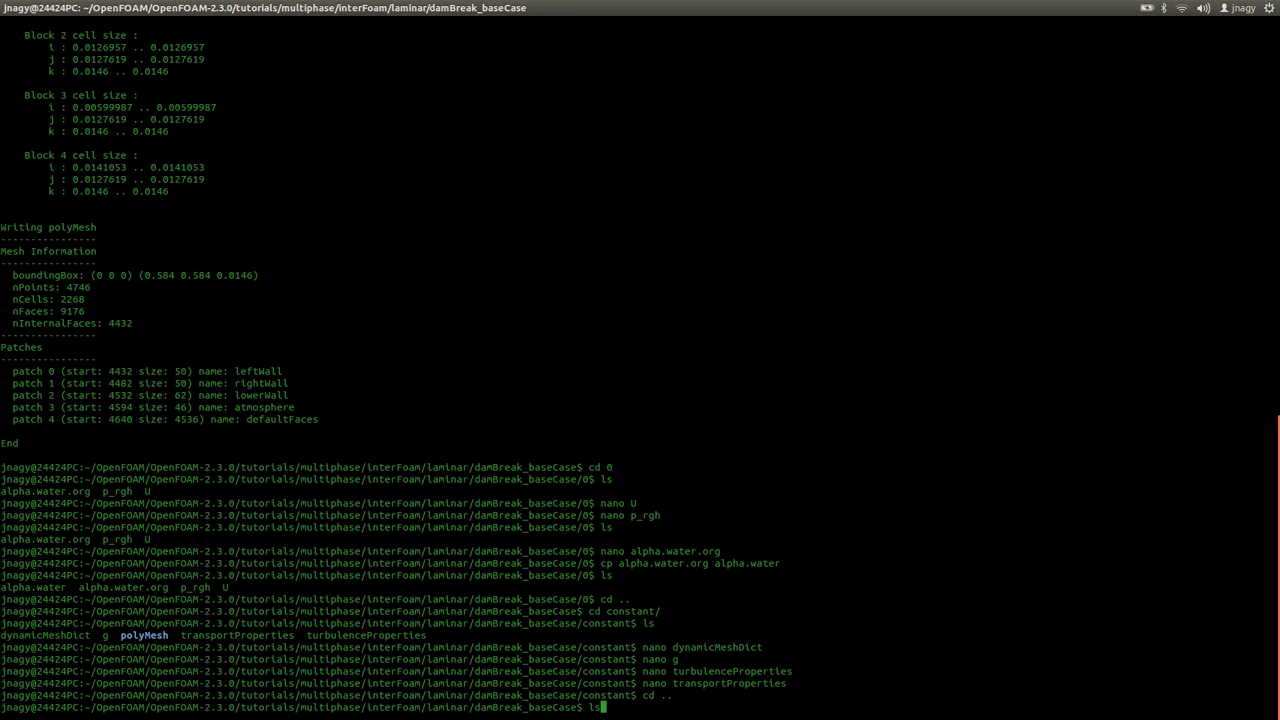
{"action": "key", "text": "Return"}
{"action": "type", "text": "ls 0"}
{"action": "key", "text": "Return"}
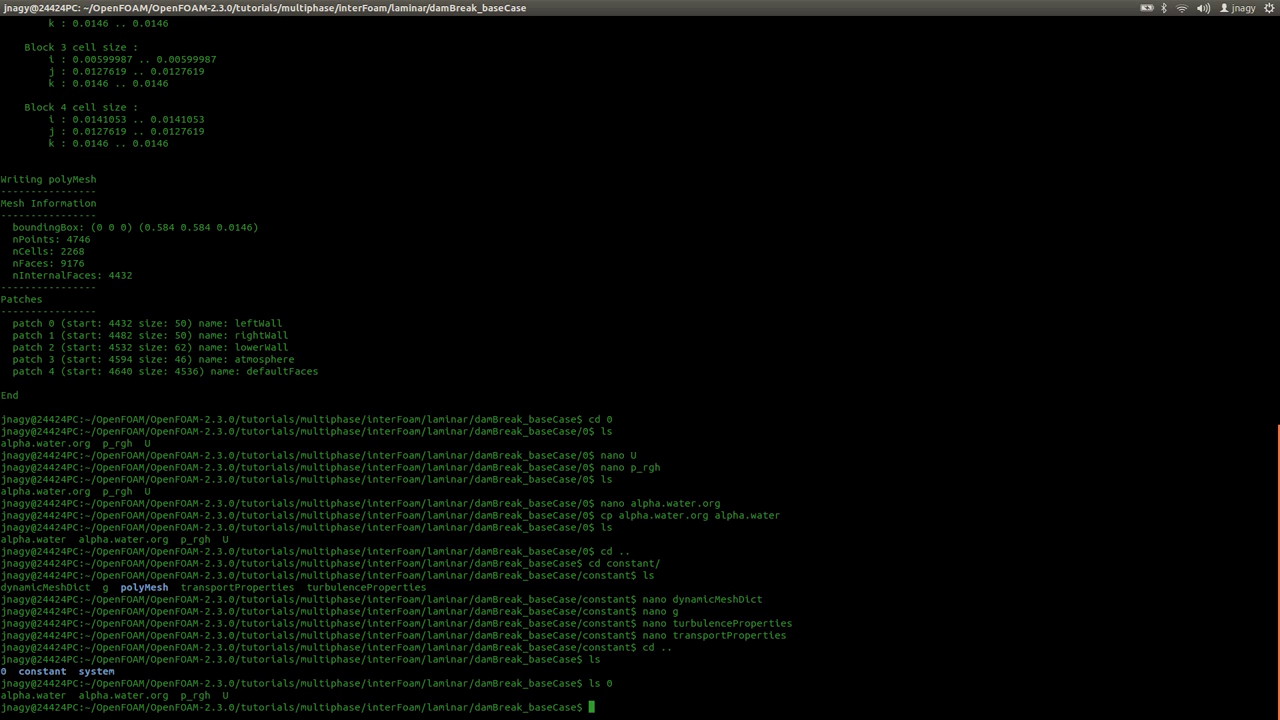
{"action": "type", "text": "cd constant/"}
{"action": "key", "text": "Return"}
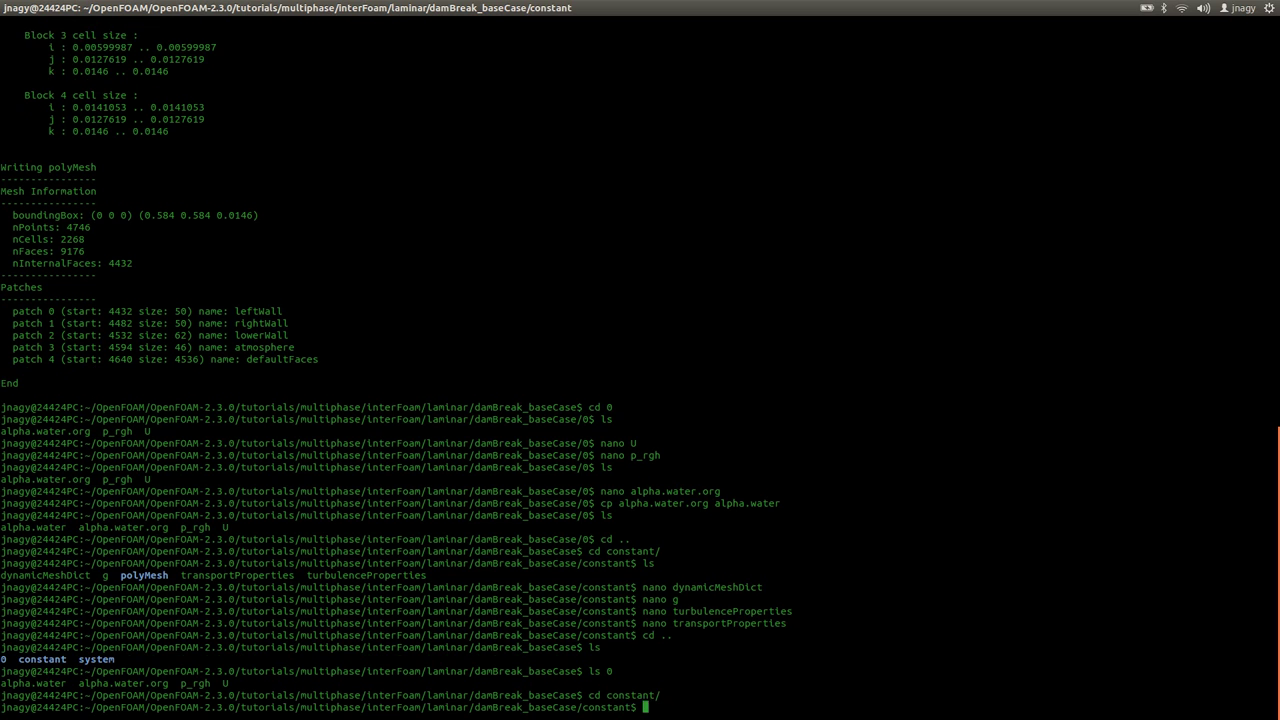
{"action": "type", "text": "ls"}
{"action": "key", "text": "Return"}
{"action": "type", "text": "nano tr"}
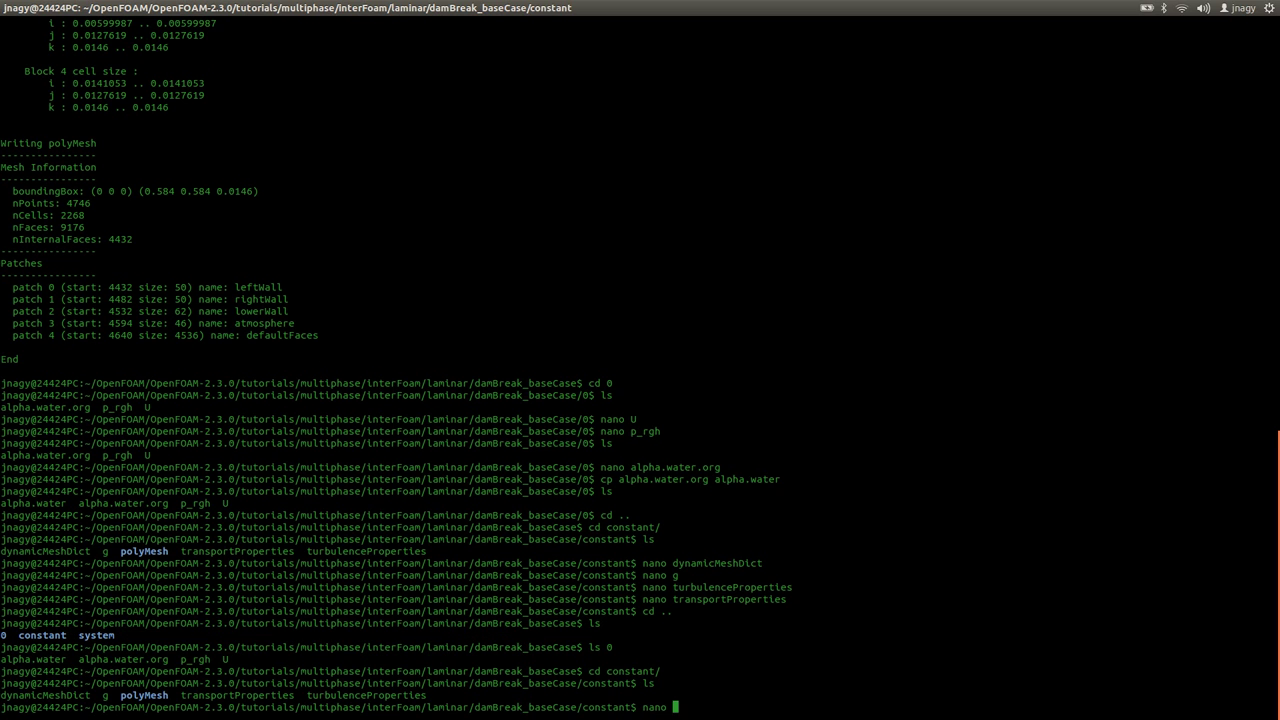
{"action": "key", "text": "Tab"}
{"action": "key", "text": "Return"}
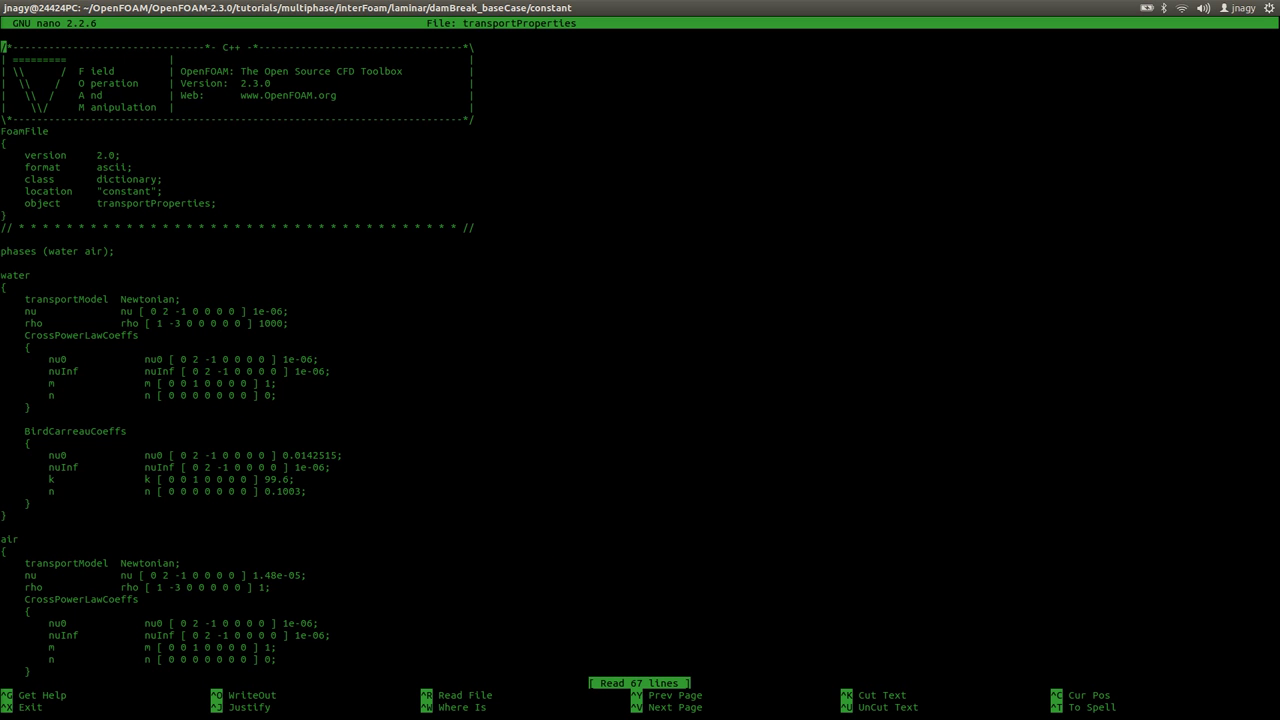
{"action": "double_click", "coordinate": [61, 252]}
Review the water block: viscosity nu 1e-06 and density rho 1000
{"action": "double_click", "coordinate": [3, 275]}
{"action": "left_click_drag", "start_coordinate": [3, 287], "coordinate": [95, 512]}
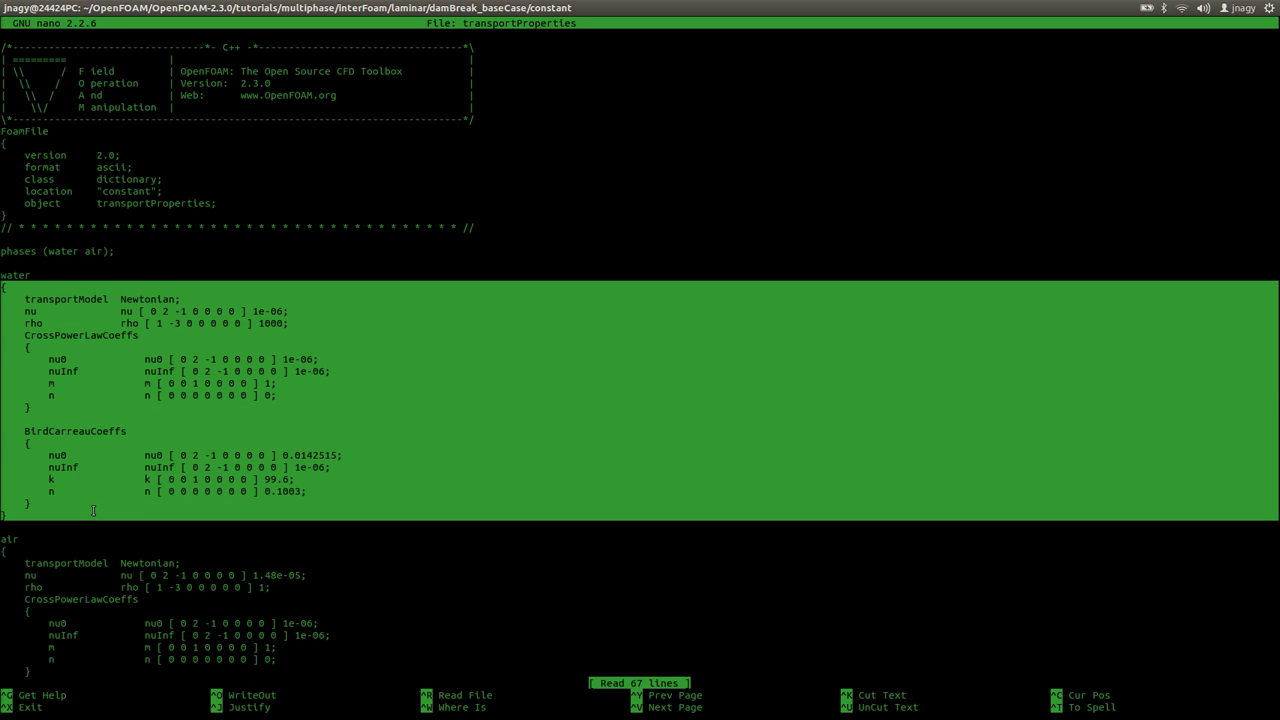
{"action": "left_click", "coordinate": [30, 312]}
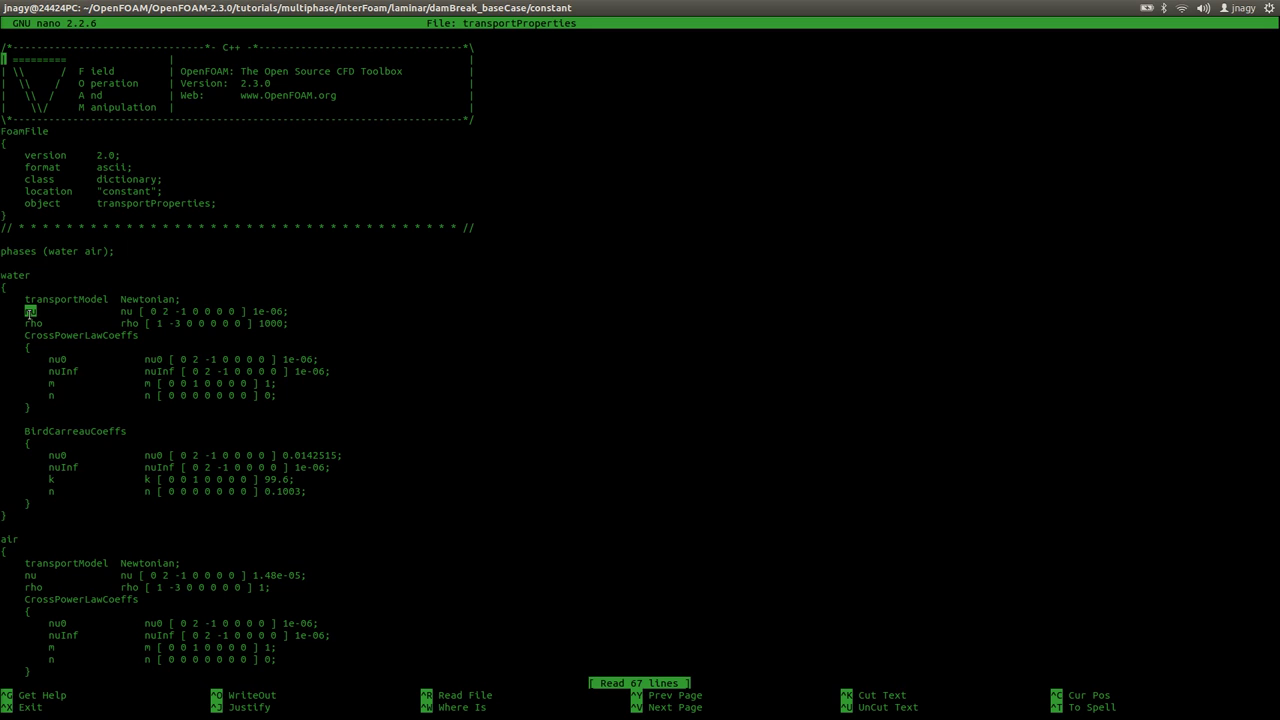
{"action": "double_click", "coordinate": [33, 323]}
{"action": "triple_click", "coordinate": [38, 275]}
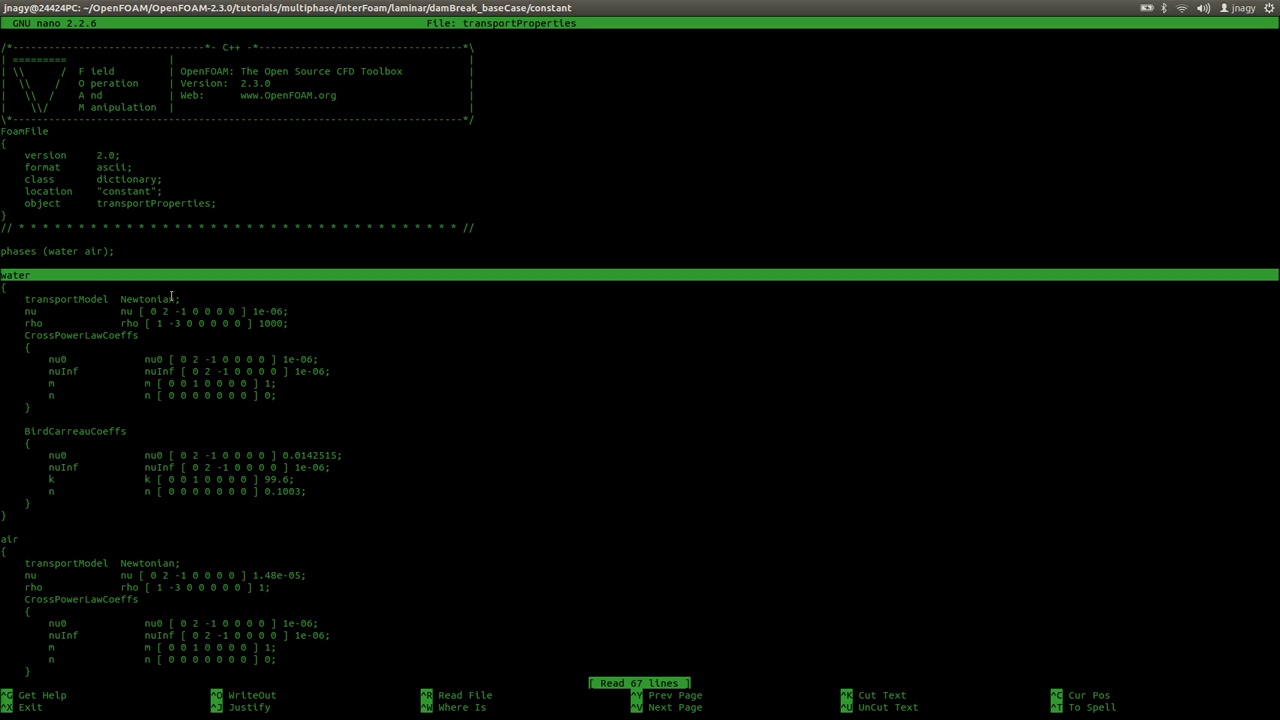
{"action": "double_click", "coordinate": [256, 311]}
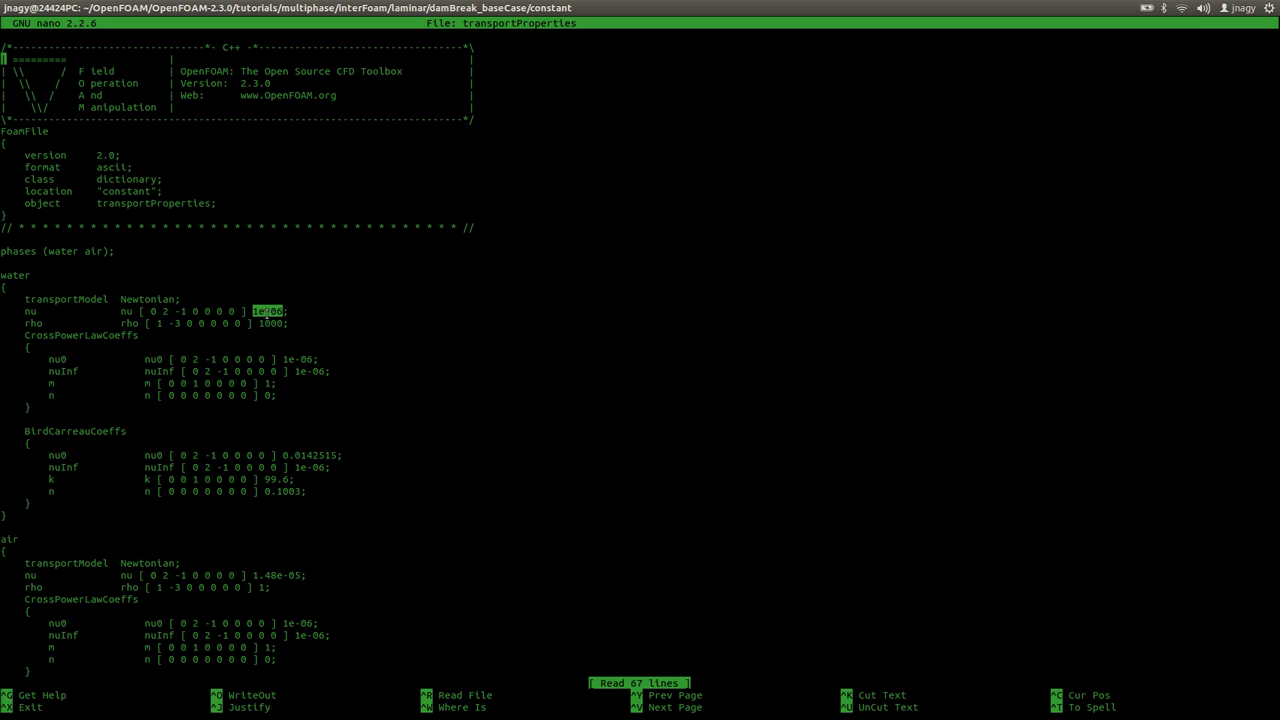
{"action": "triple_click", "coordinate": [272, 324]}
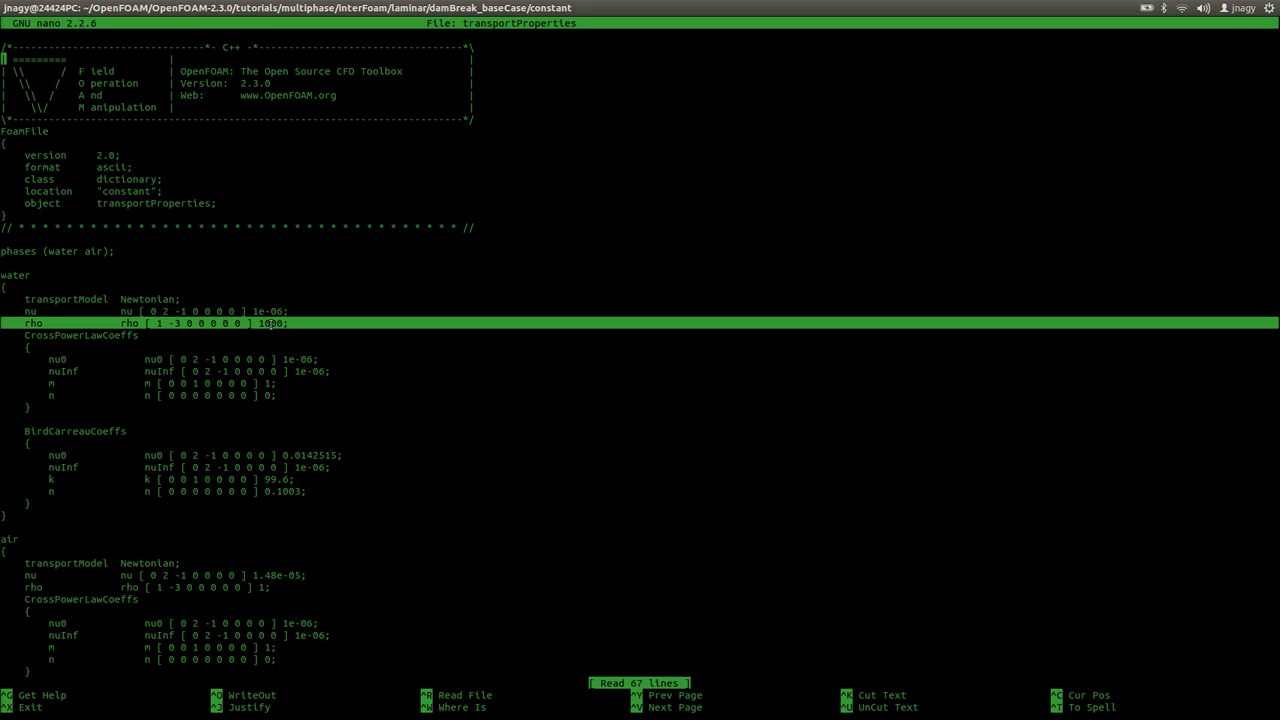
{"action": "left_click", "coordinate": [305, 317]}
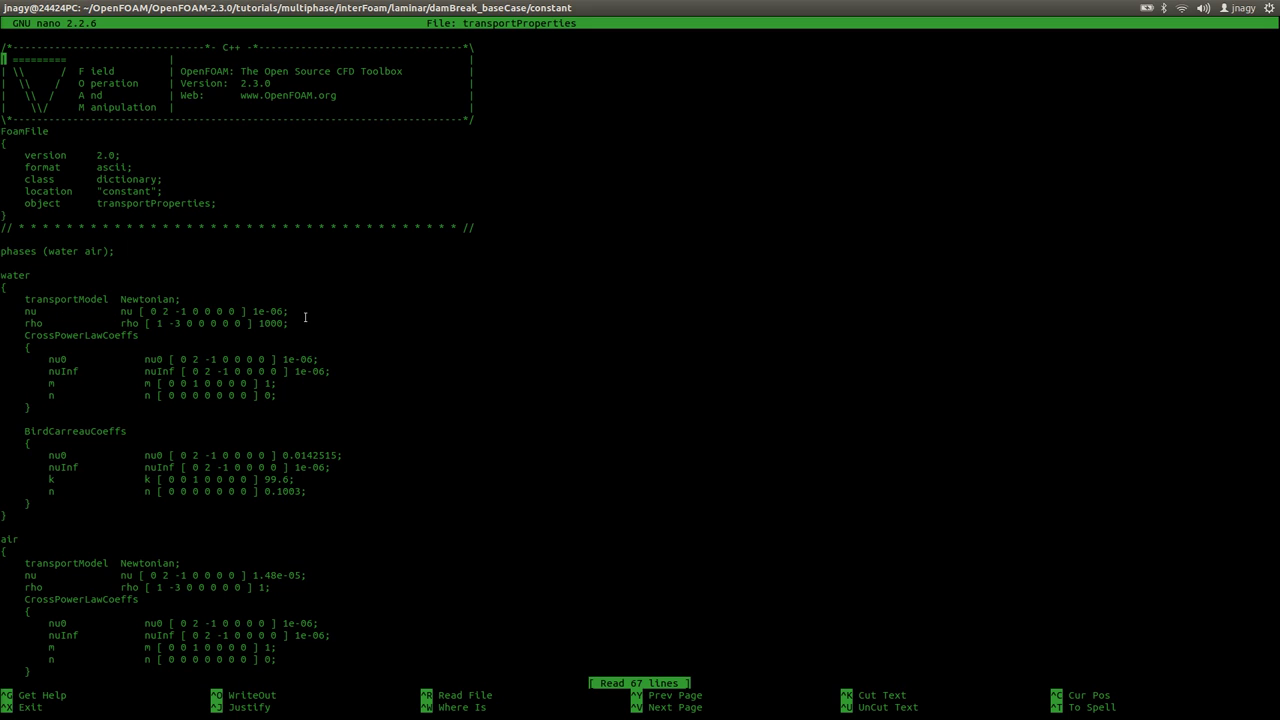
Review the air block's nu entry, density 1, and viscosity model coefficients
{"action": "left_click_drag", "start_coordinate": [58, 540], "coordinate": [176, 658]}
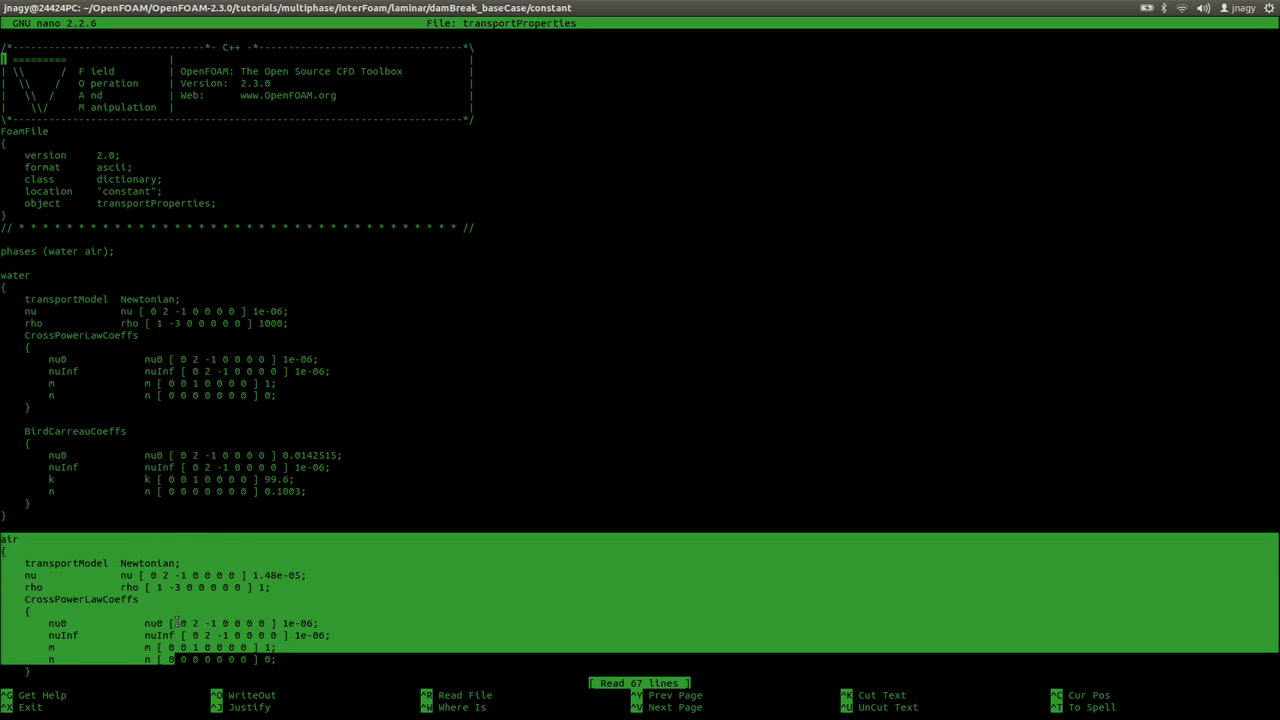
{"action": "left_click", "coordinate": [172, 610]}
{"action": "left_click_drag", "start_coordinate": [26, 578], "coordinate": [316, 577]}
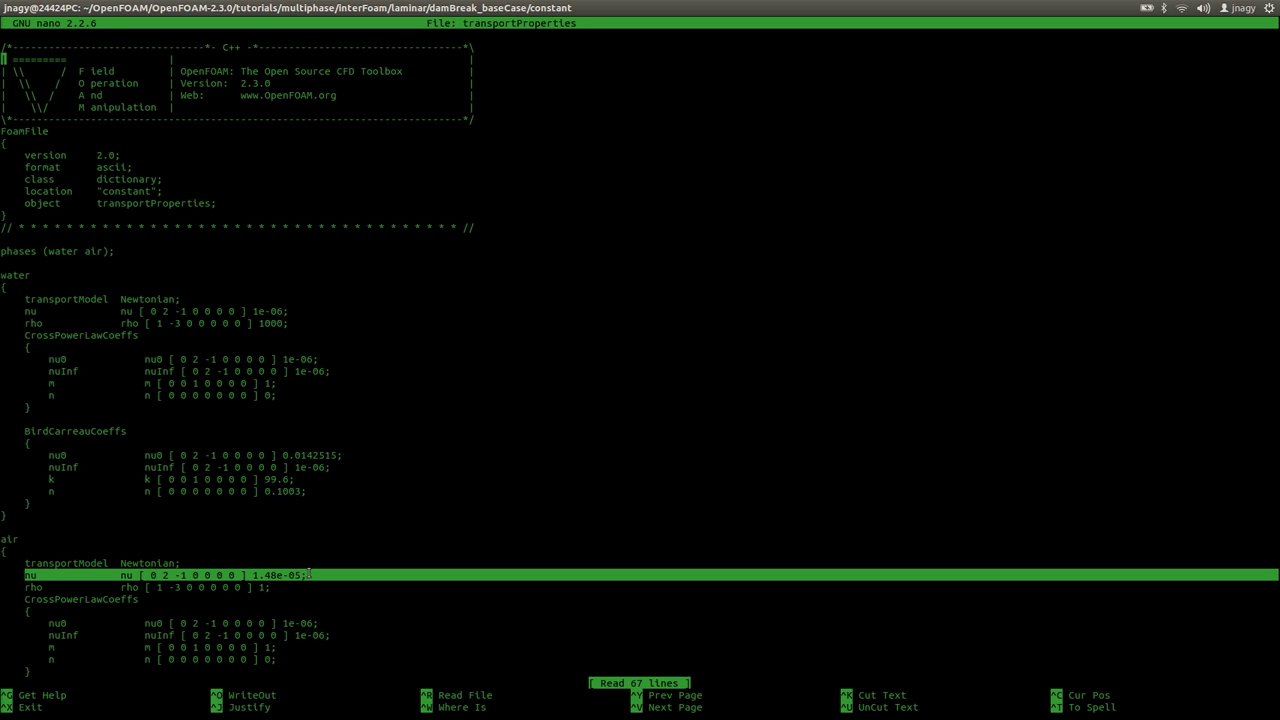
{"action": "left_click", "coordinate": [306, 576]}
{"action": "left_click_drag", "start_coordinate": [268, 588], "coordinate": [248, 588]}
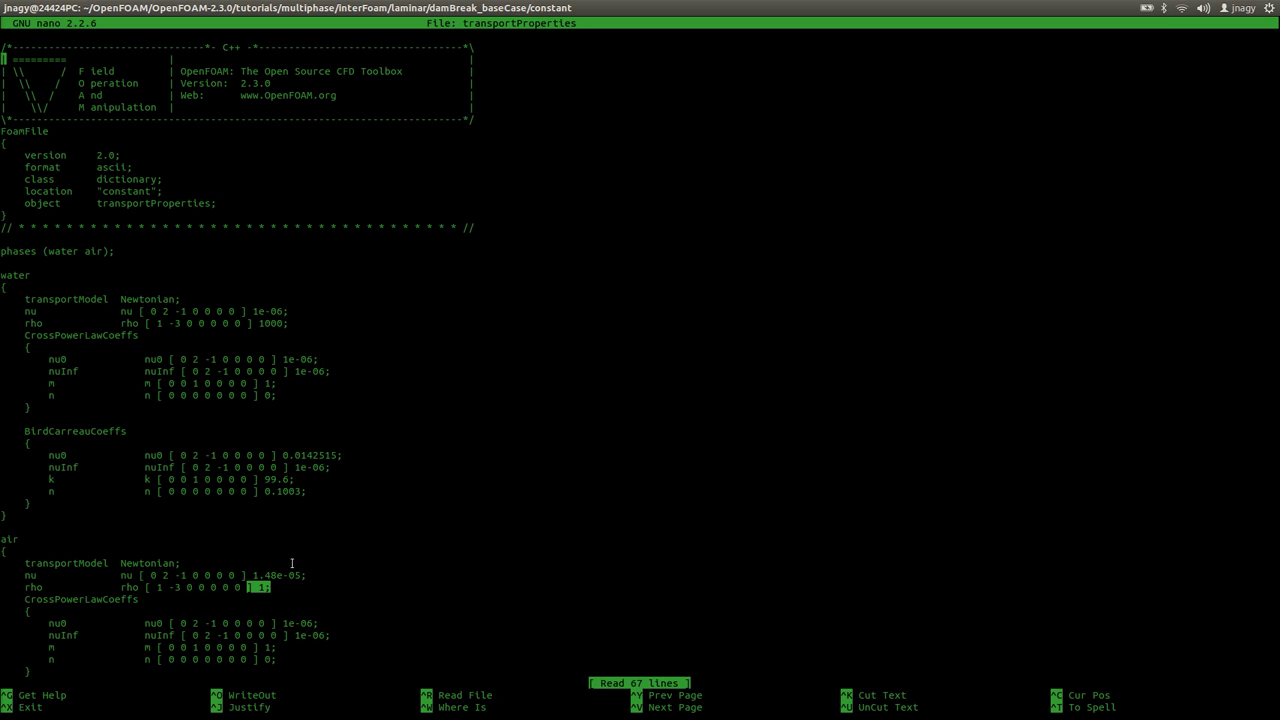
{"action": "key", "text": "Down"}
{"action": "key", "text": "Down"}
{"action": "key", "text": "Down"}
{"action": "key", "text": "Down"}
{"action": "key", "text": "Down"}
{"action": "key", "text": "Down"}
{"action": "key", "text": "Down"}
{"action": "key", "text": "Down"}
{"action": "key", "text": "Down"}
{"action": "key", "text": "Down"}
{"action": "key", "text": "Down"}
{"action": "key", "text": "Down"}
{"action": "key", "text": "Down"}
{"action": "key", "text": "Down"}
{"action": "key", "text": "Down"}
{"action": "key", "text": "Down"}
{"action": "key", "text": "Down"}
{"action": "key", "text": "Down"}
{"action": "key", "text": "Down"}
{"action": "key", "text": "Down"}
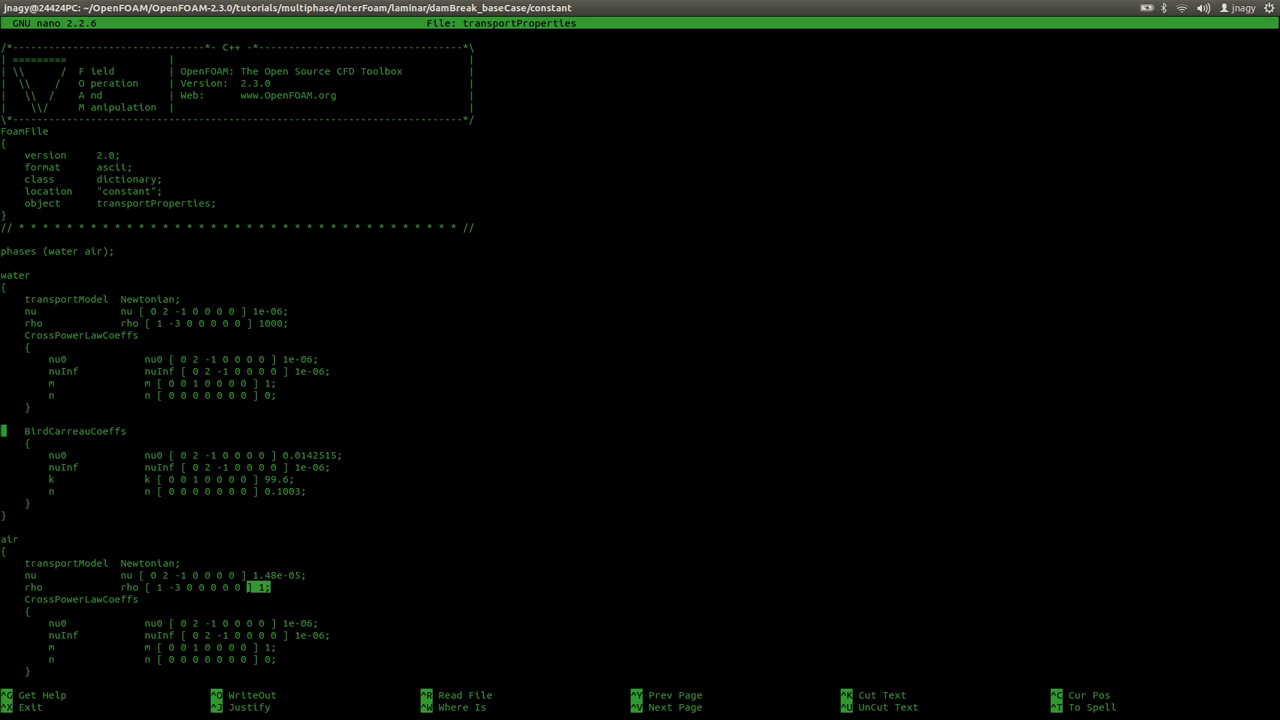
{"action": "key", "text": "Down"}
{"action": "key", "text": "Down"}
{"action": "key", "text": "Down"}
{"action": "key", "text": "Down"}
{"action": "key", "text": "Down"}
{"action": "key", "text": "Down"}
{"action": "key", "text": "Down"}
{"action": "key", "text": "Down"}
{"action": "key", "text": "Down"}
{"action": "key", "text": "Down"}
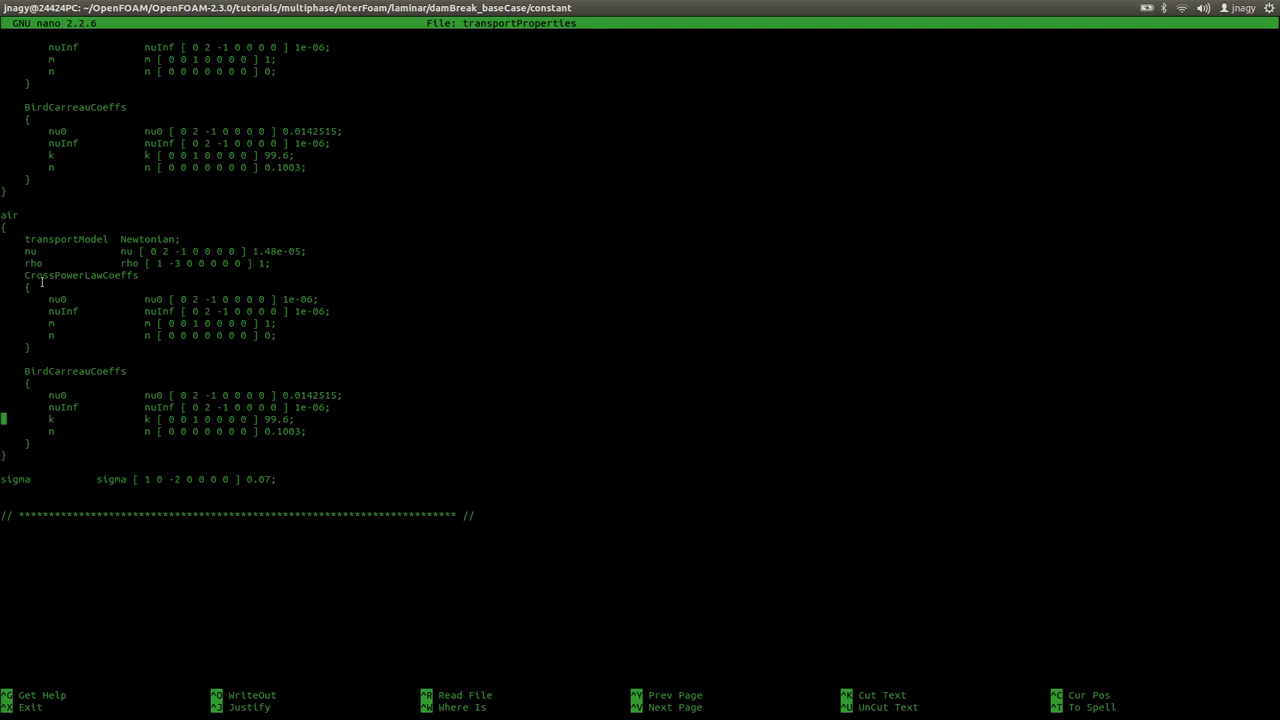
{"action": "left_click_drag", "start_coordinate": [36, 275], "coordinate": [206, 431]}
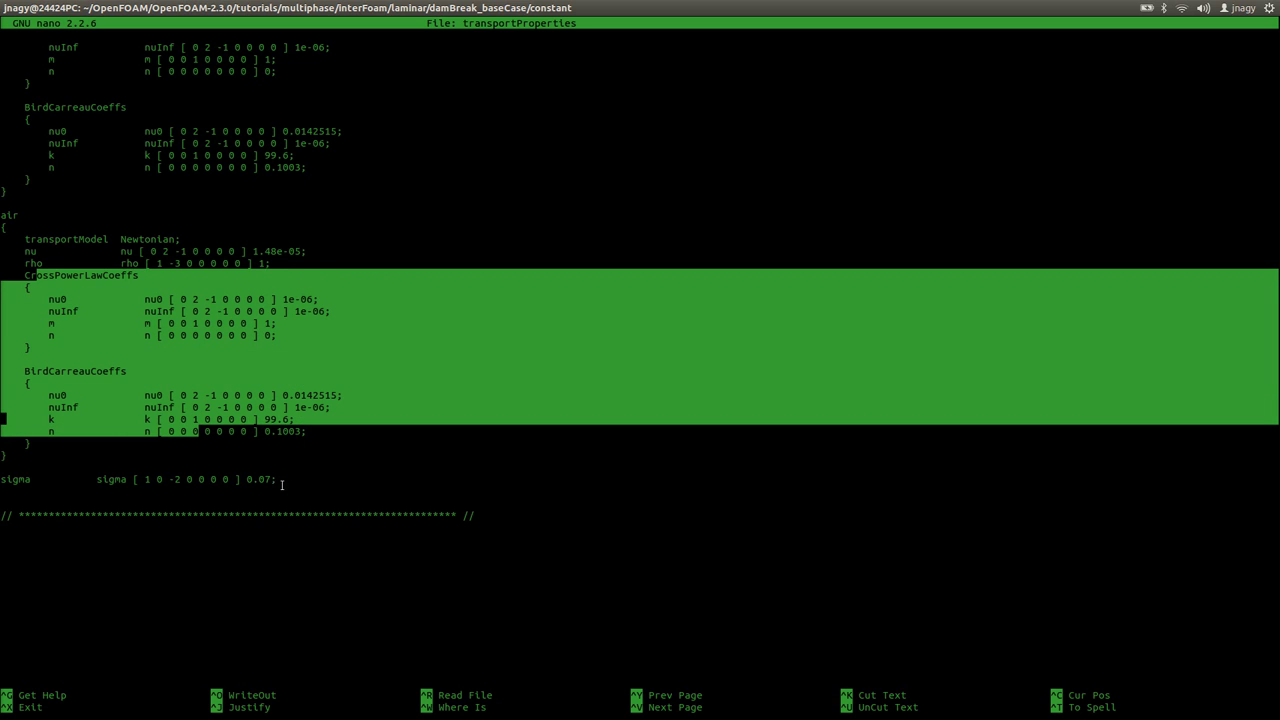
Highlight the sigma surface tension value 0.07
{"action": "left_click_drag", "start_coordinate": [283, 485], "coordinate": [19, 478]}
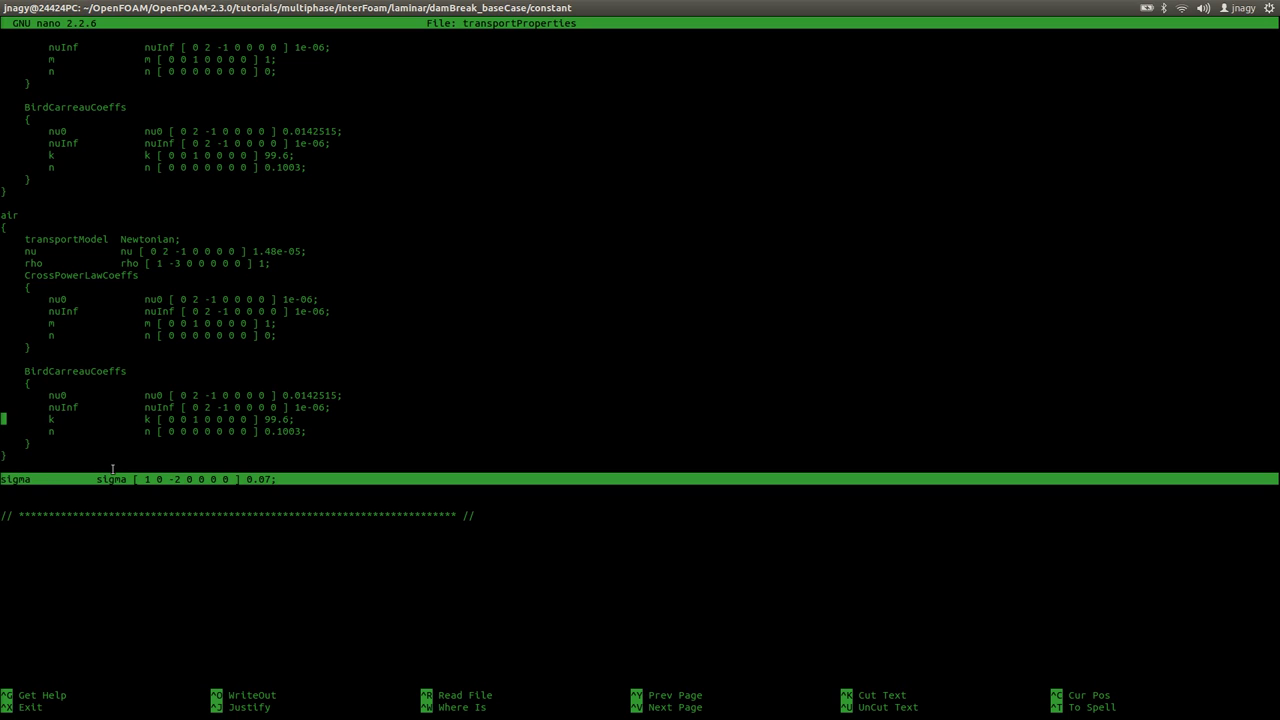
{"action": "left_click", "coordinate": [251, 478]}
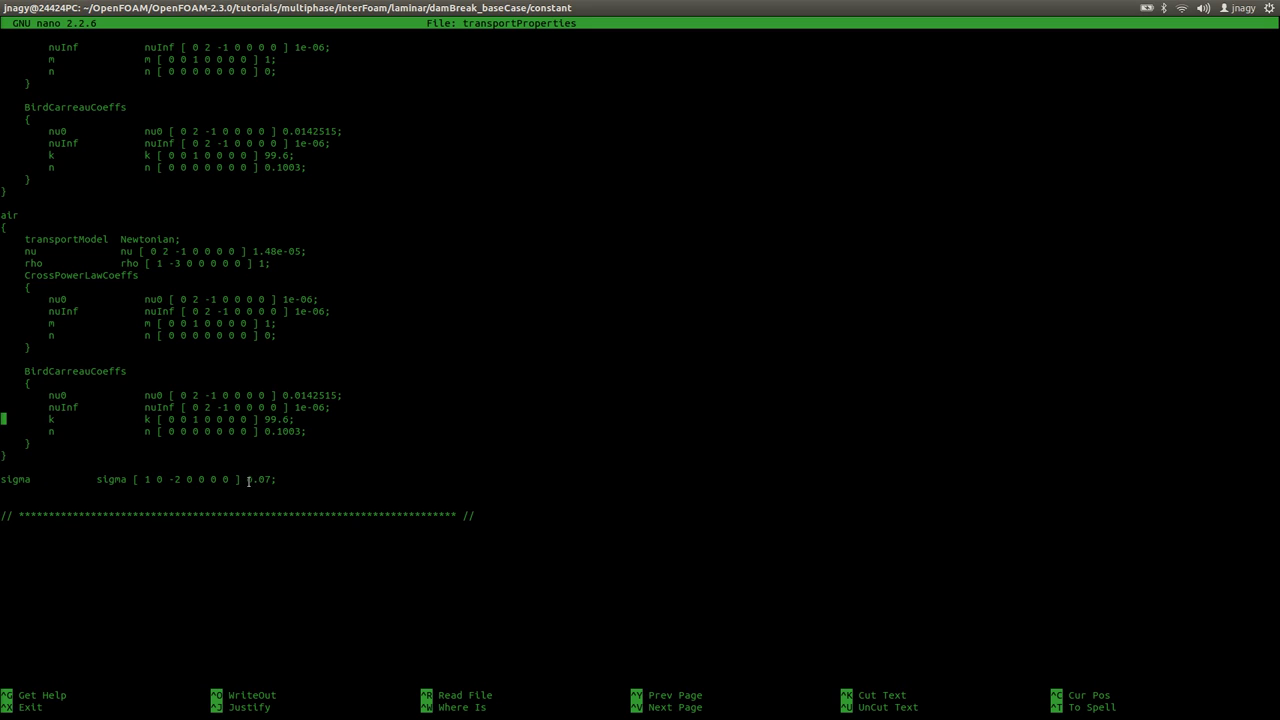
{"action": "left_click_drag", "start_coordinate": [246, 480], "coordinate": [275, 480]}
Leave transportProperties and move into the base case's system folder, listing its files
{"action": "key", "text": "ctrl+x"}
{"action": "type", "text": "cd .."}
{"action": "key", "text": "Return"}
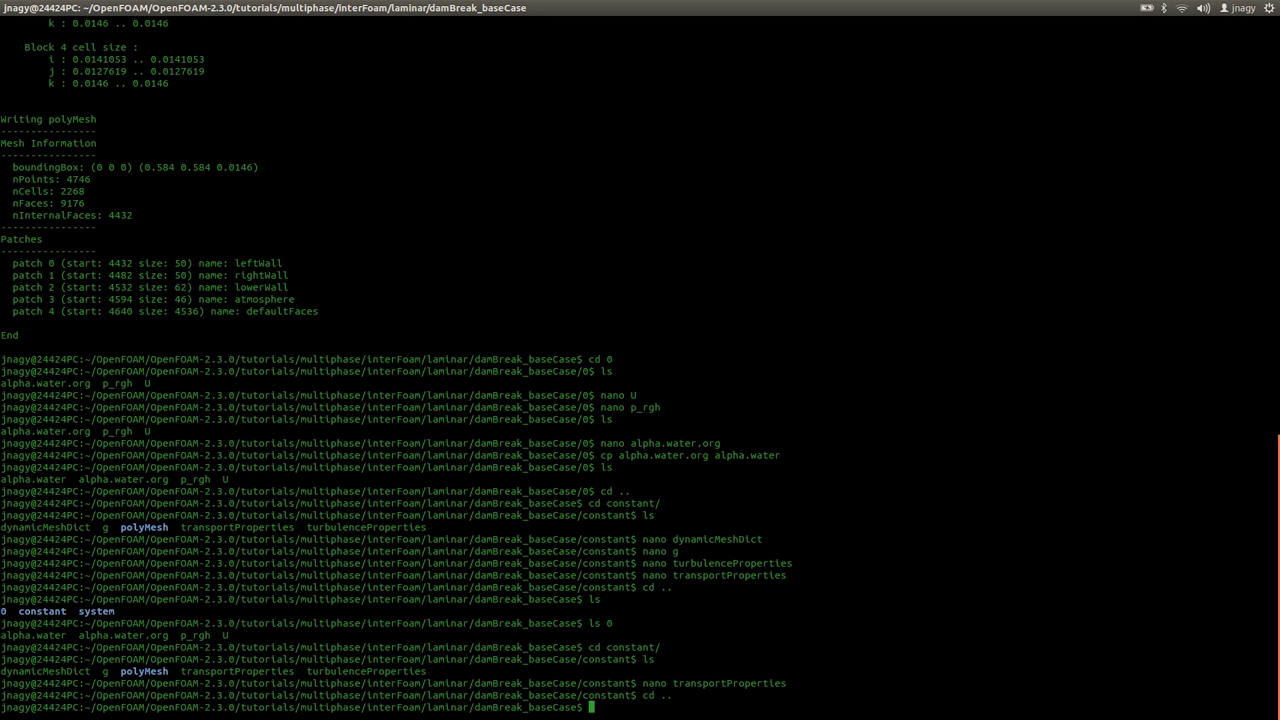
{"action": "type", "text": "cd sy"}
{"action": "key", "text": "Tab"}
{"action": "key", "text": "Return"}
{"action": "type", "text": "ls"}
Delete decomposeParDict and list the remaining system files
{"action": "key", "text": "Return"}
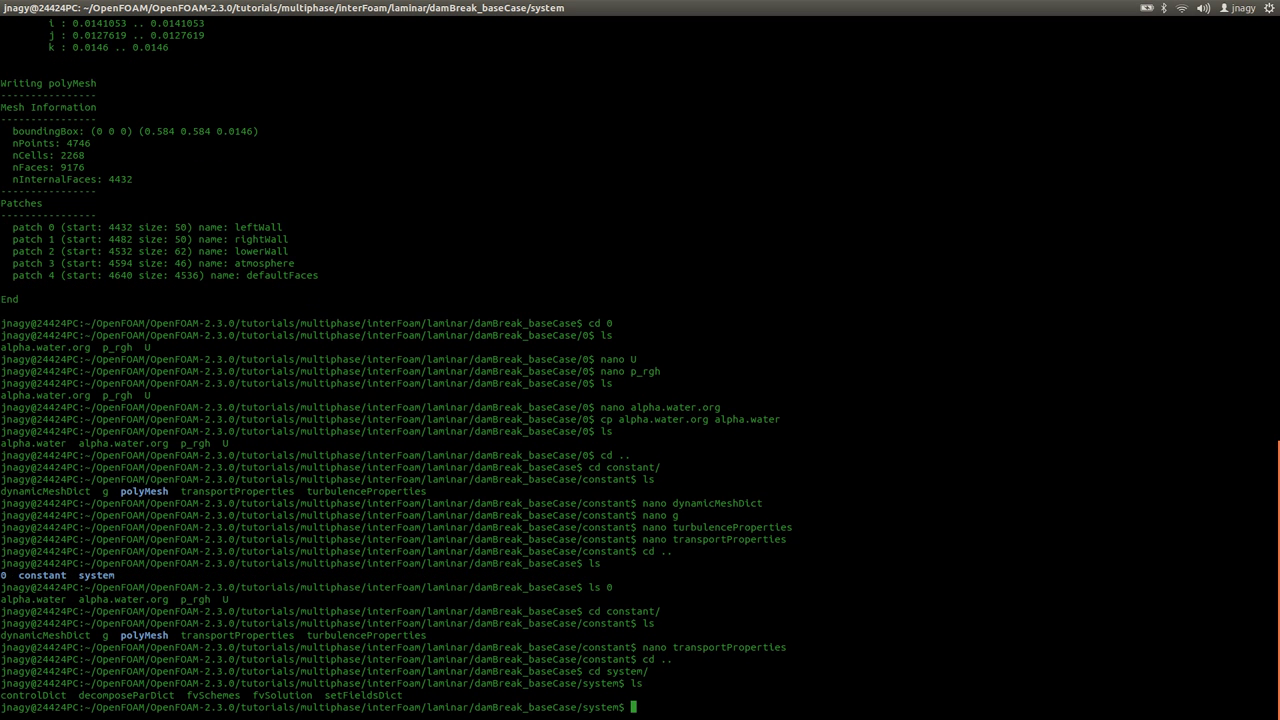
{"action": "type", "text": "rm de"}
{"action": "key", "text": "Tab"}
{"action": "key", "text": "Return"}
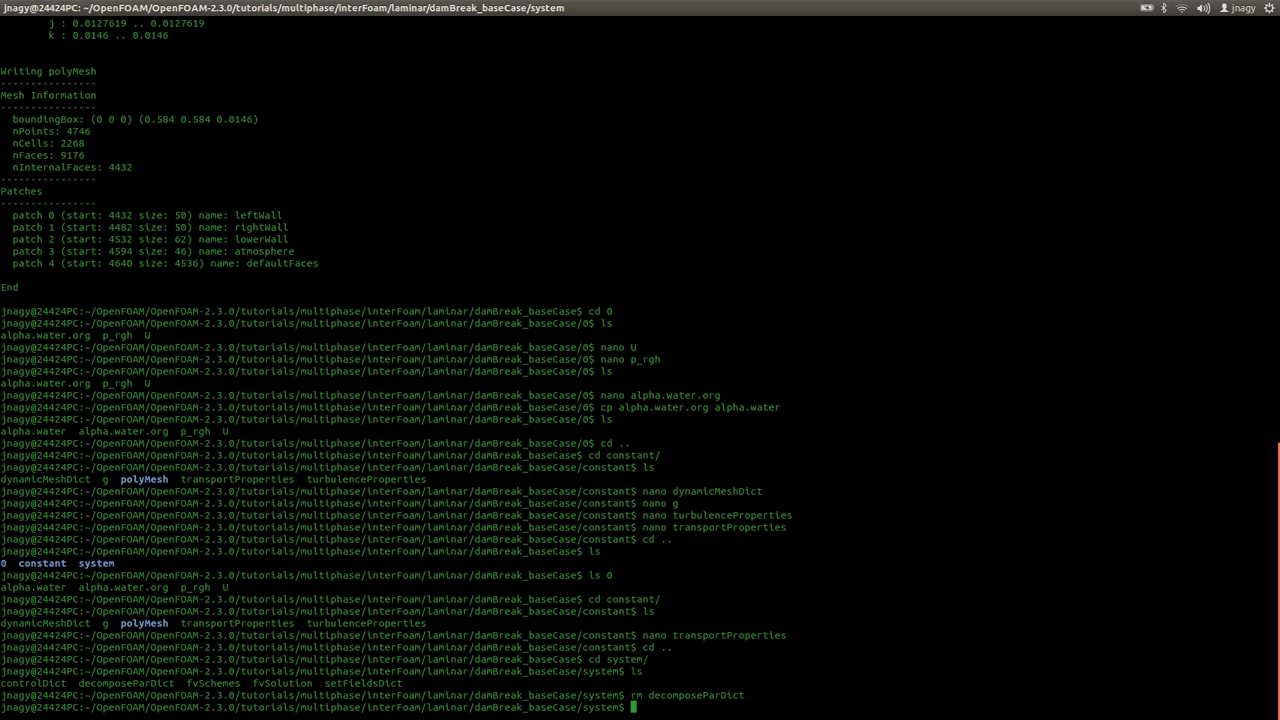
{"action": "type", "text": "ls"}
{"action": "key", "text": "Return"}
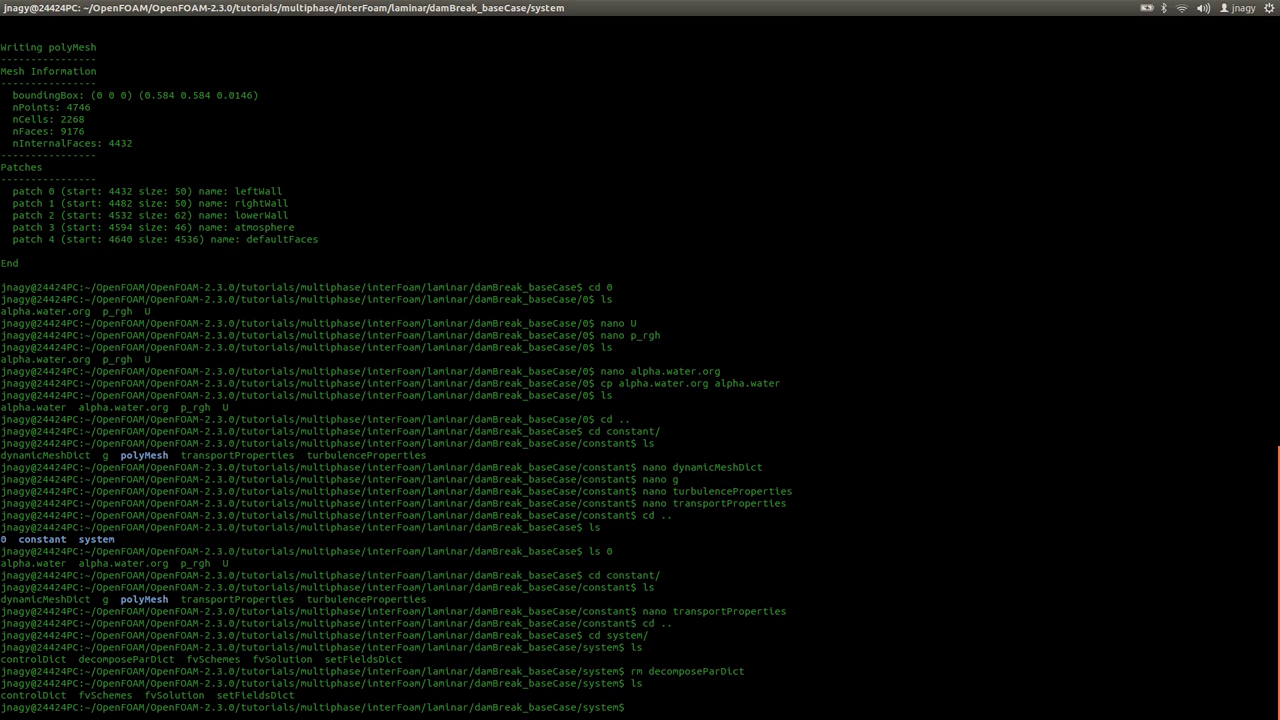
{"action": "left_click_drag", "start_coordinate": [293, 707], "coordinate": [2, 695]}
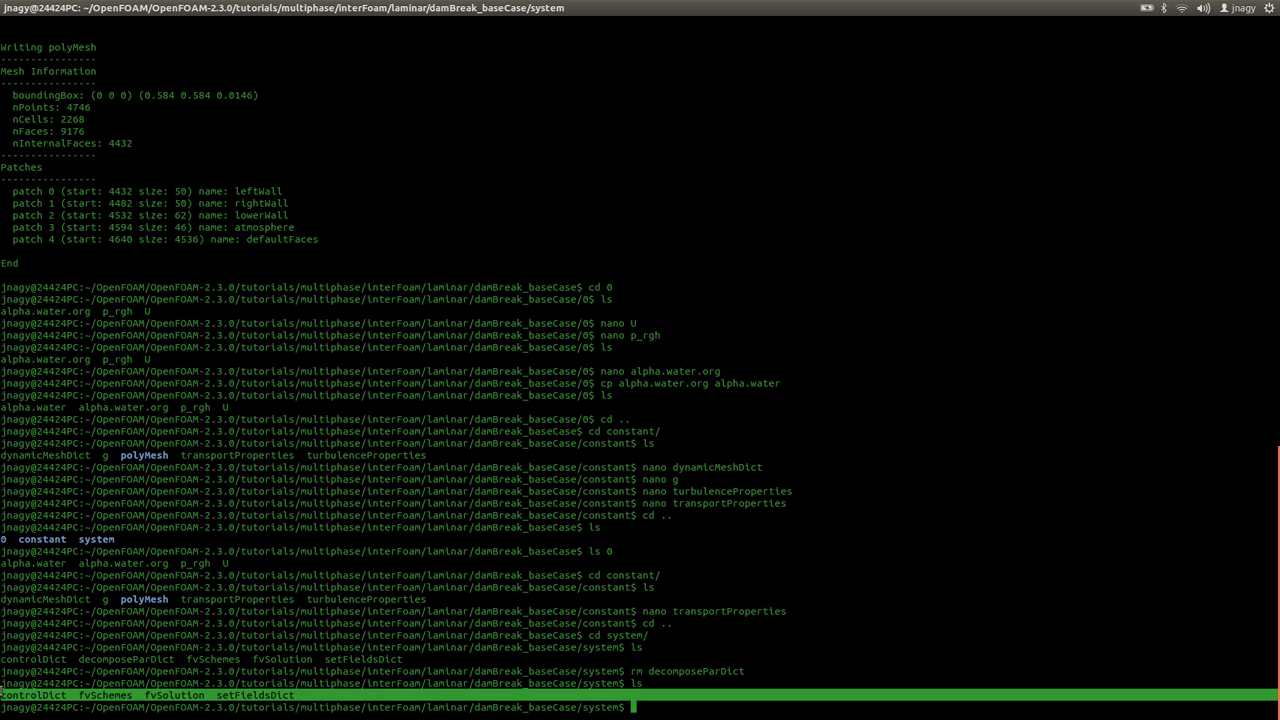
{"action": "left_click", "coordinate": [188, 674]}
In controlDict, check startFrom startTime, the endTime line and deltaT 0.001
{"action": "type", "text": "nano controlDict"}
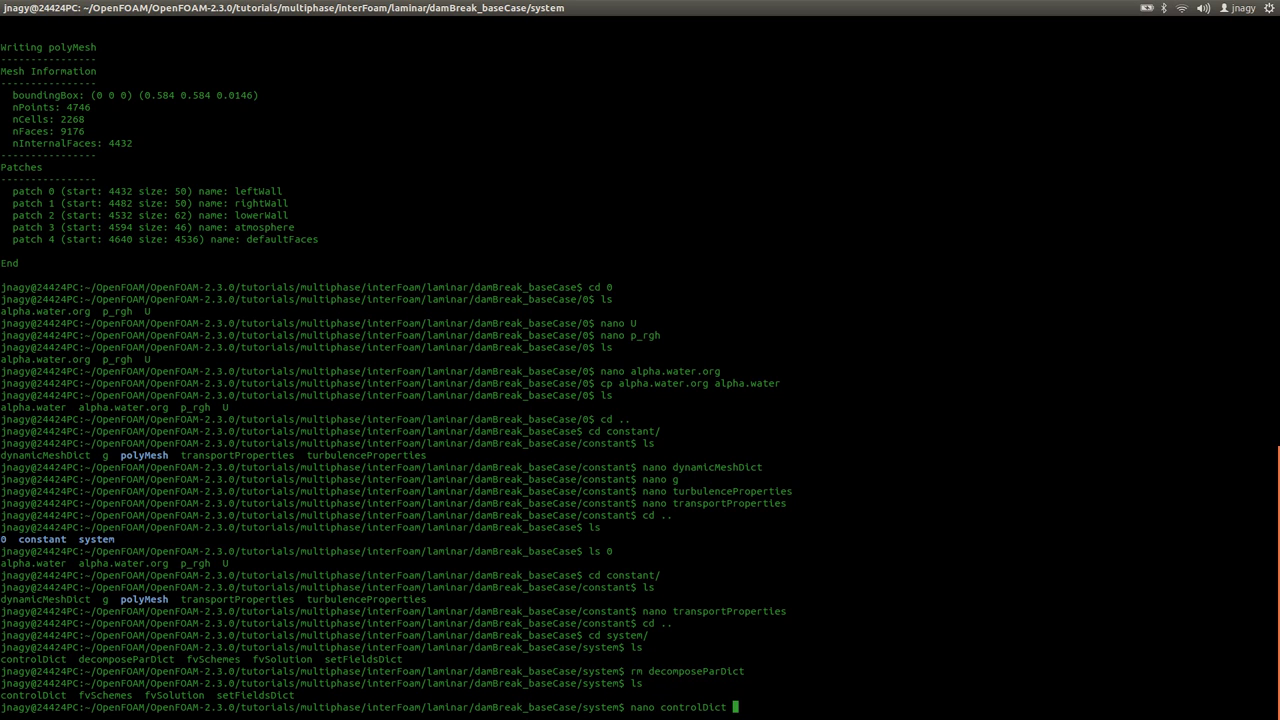
{"action": "key", "text": "Return"}
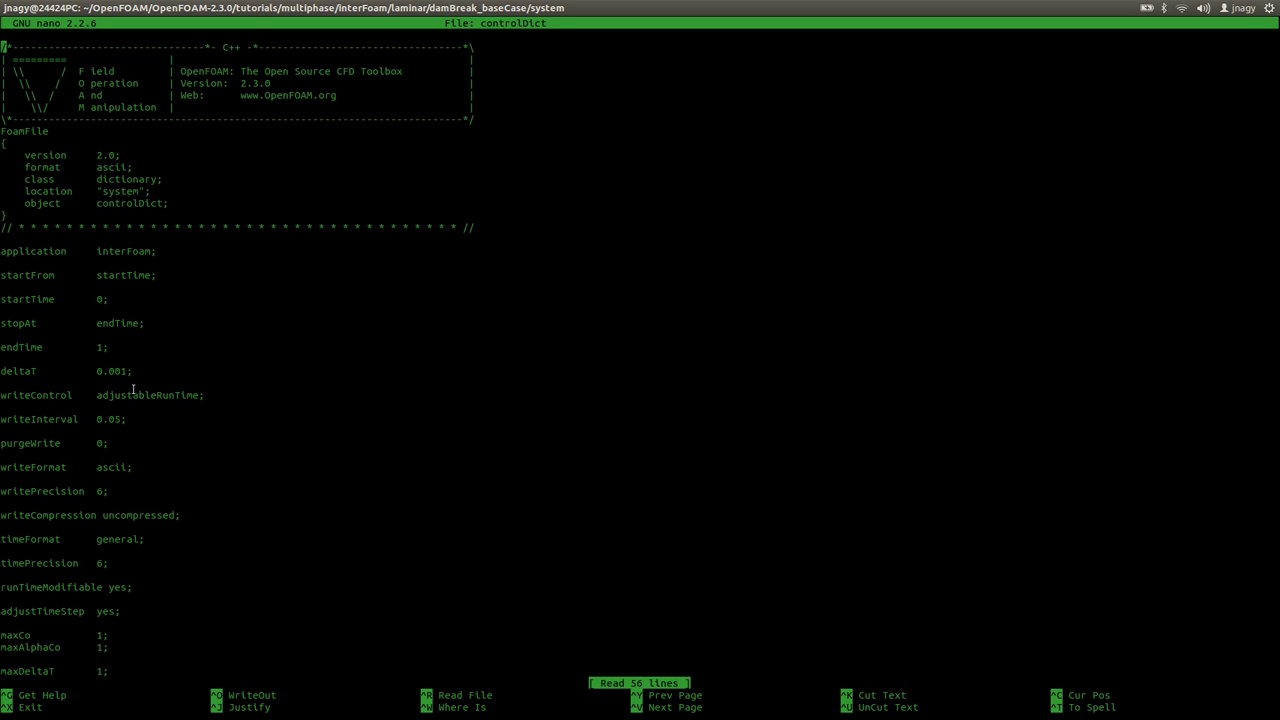
{"action": "double_click", "coordinate": [120, 275]}
{"action": "left_click", "coordinate": [120, 275]}
{"action": "triple_click", "coordinate": [114, 347]}
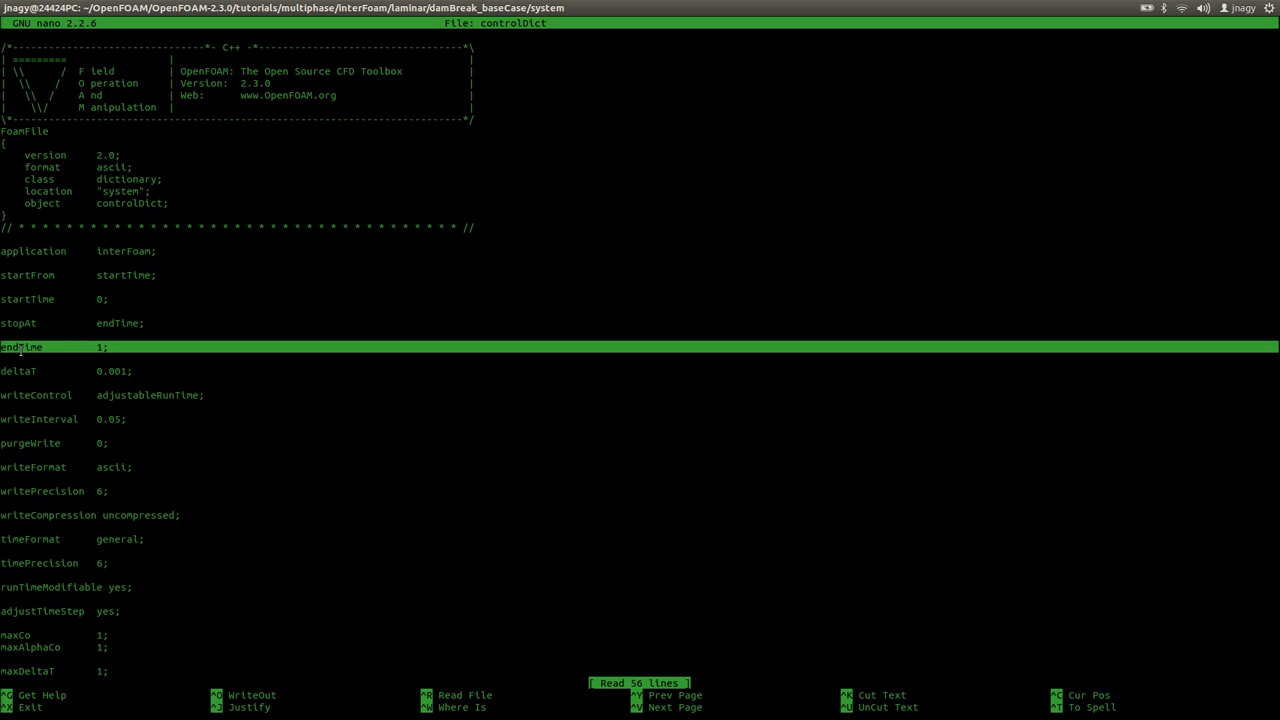
{"action": "left_click", "coordinate": [103, 346]}
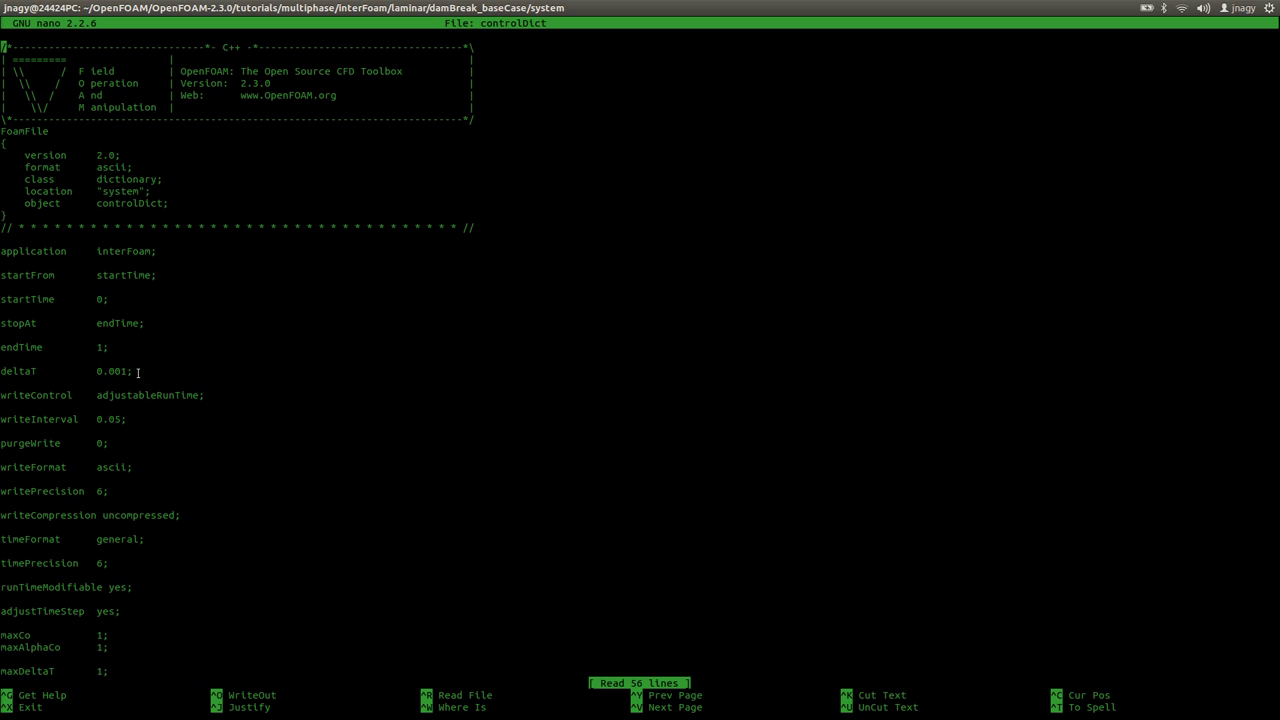
{"action": "left_click_drag", "start_coordinate": [138, 372], "coordinate": [96, 374]}
{"action": "left_click", "coordinate": [96, 374]}
Check writeControl adjustableRunTime, writeInterval 0.05 and maxCo, then close controlDict
{"action": "double_click", "coordinate": [131, 395]}
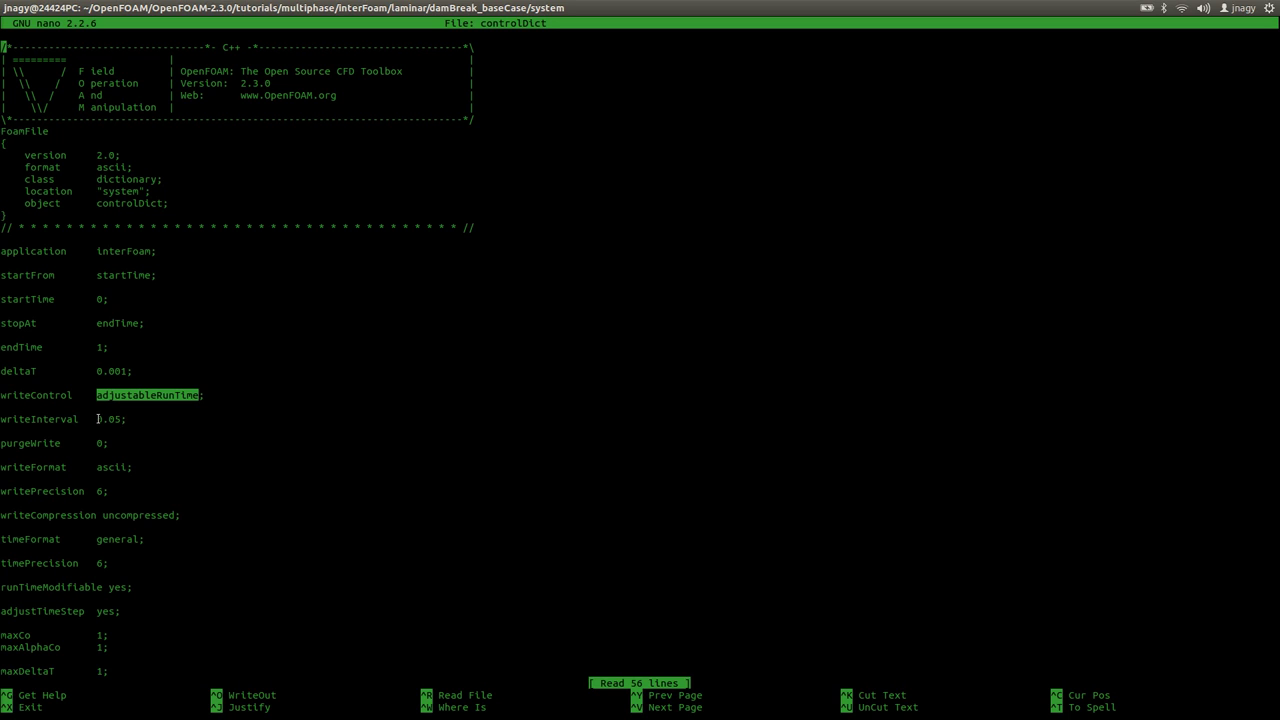
{"action": "left_click_drag", "start_coordinate": [97, 419], "coordinate": [123, 419]}
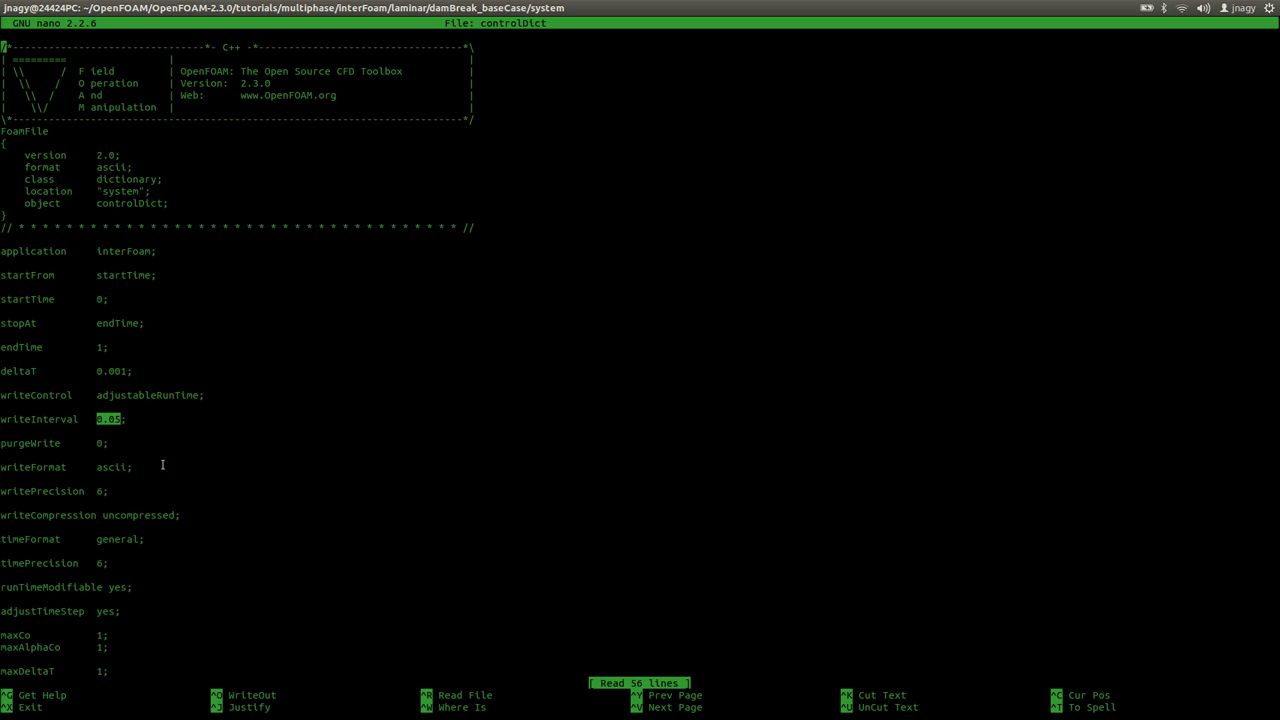
{"action": "left_click", "coordinate": [118, 347]}
{"action": "triple_click", "coordinate": [98, 634]}
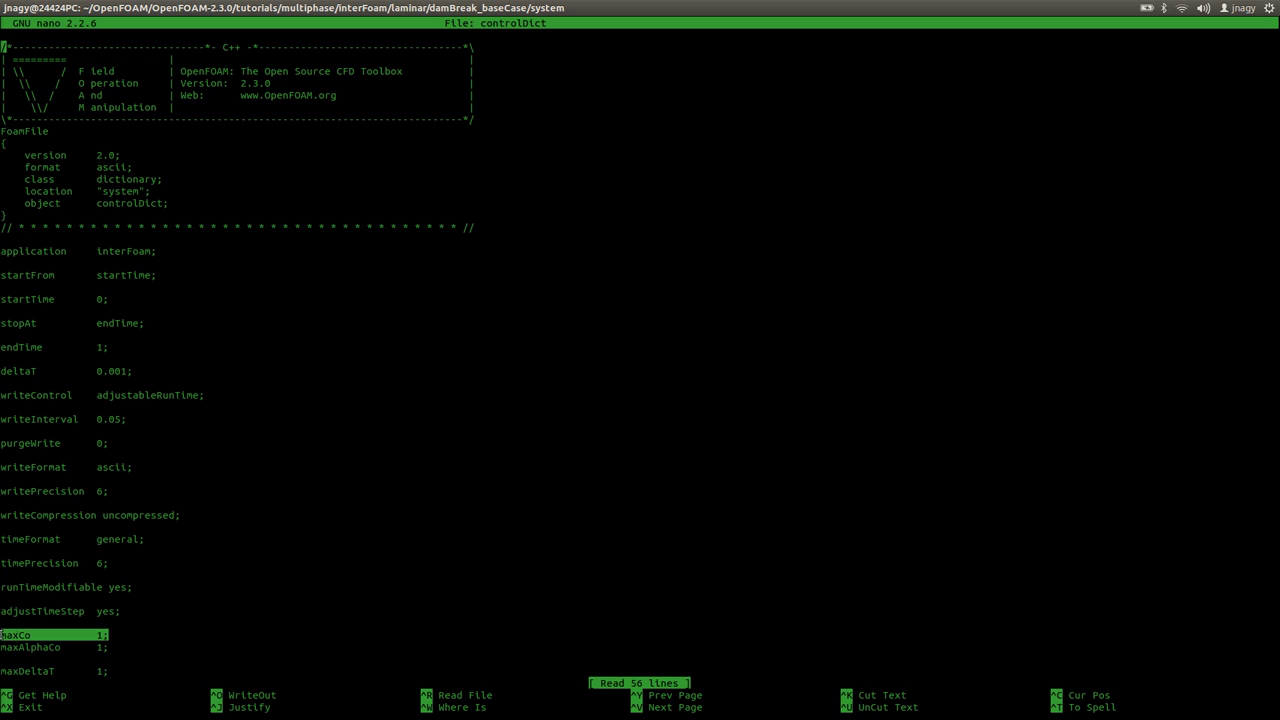
{"action": "left_click", "coordinate": [150, 642]}
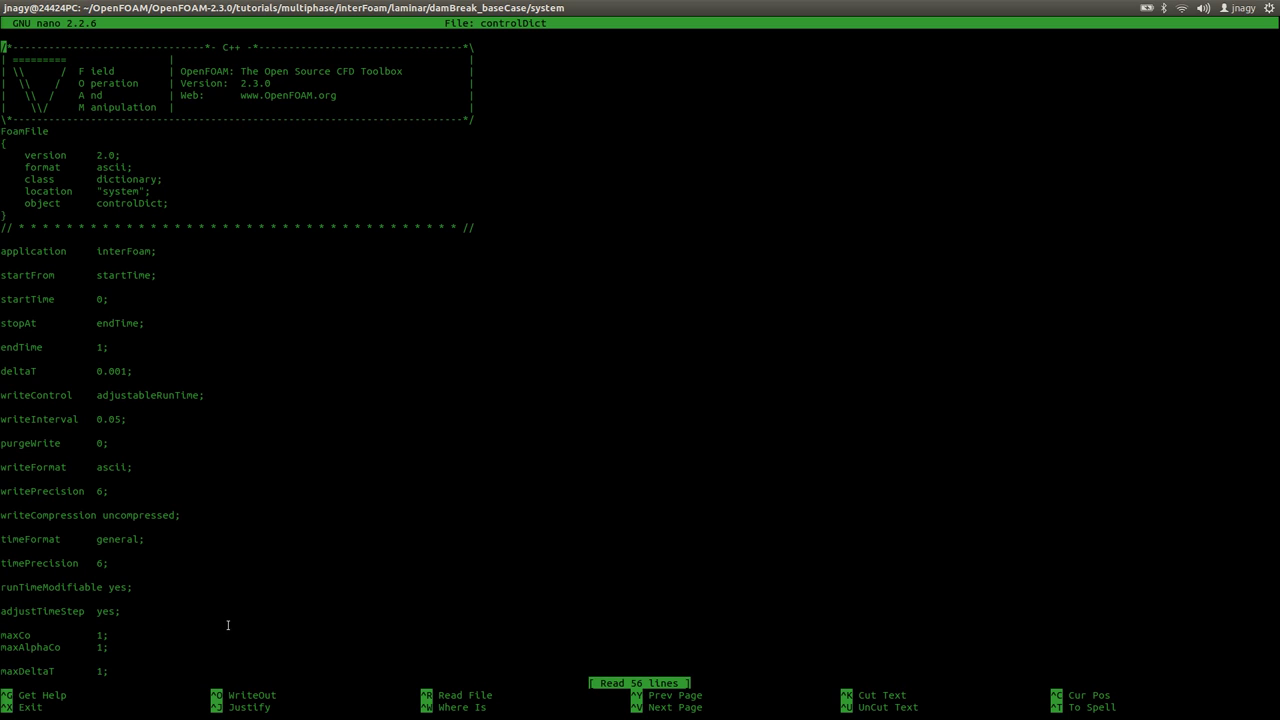
{"action": "key", "text": "ctrl+x"}
Review fvSchemes' Euler time scheme and the four divSchemes entries against the Theory slides
{"action": "type", "text": "nano fv"}
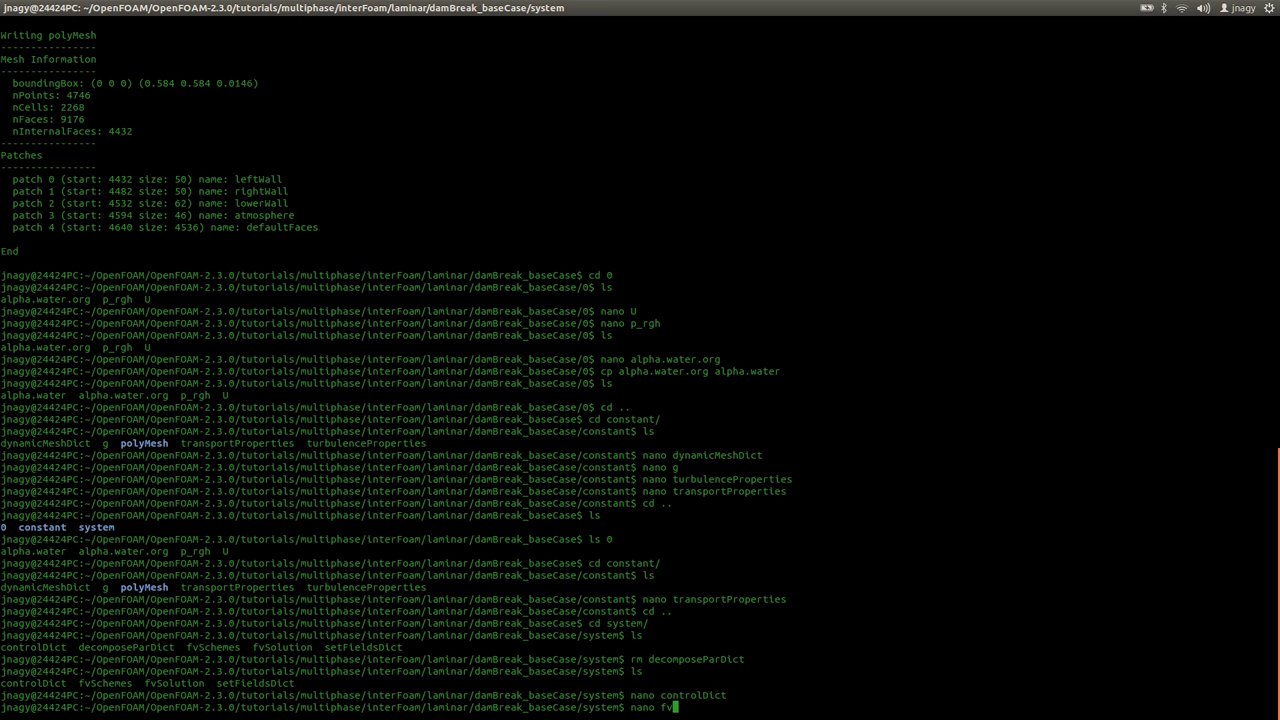
{"action": "type", "text": "Schemes"}
{"action": "key", "text": "Return"}
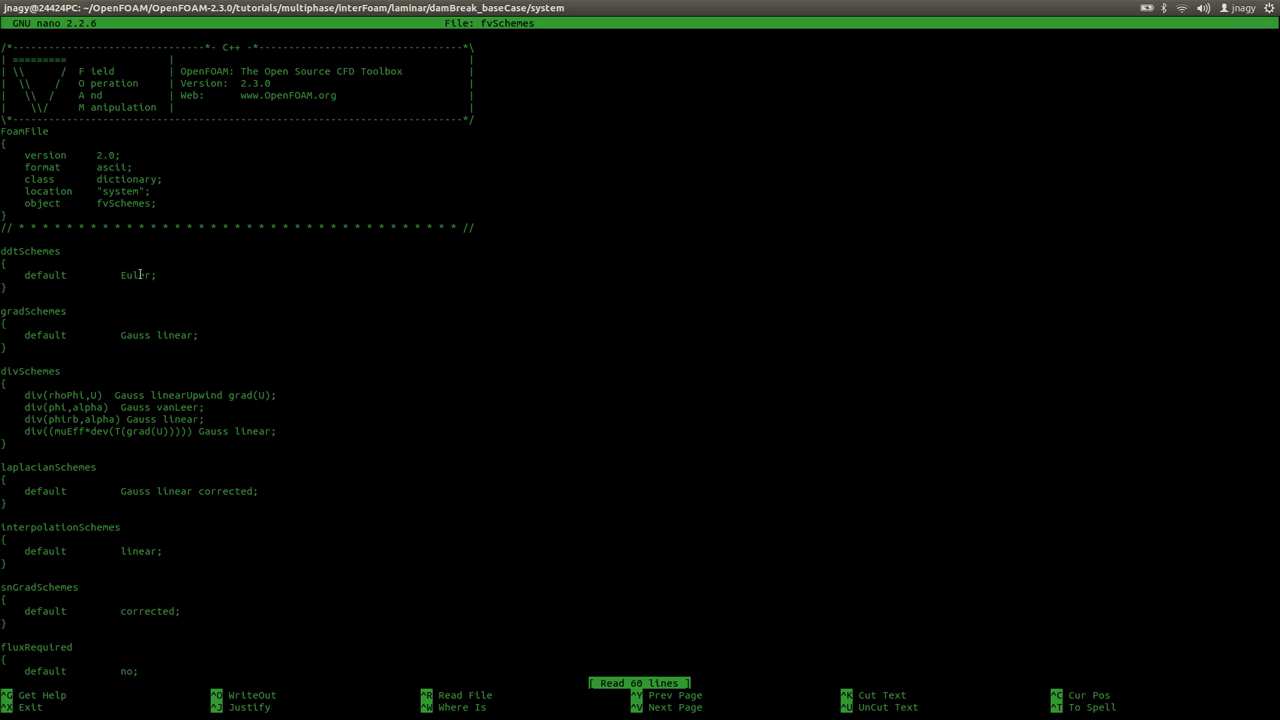
{"action": "double_click", "coordinate": [143, 274]}
{"action": "left_click_drag", "start_coordinate": [27, 394], "coordinate": [343, 433]}
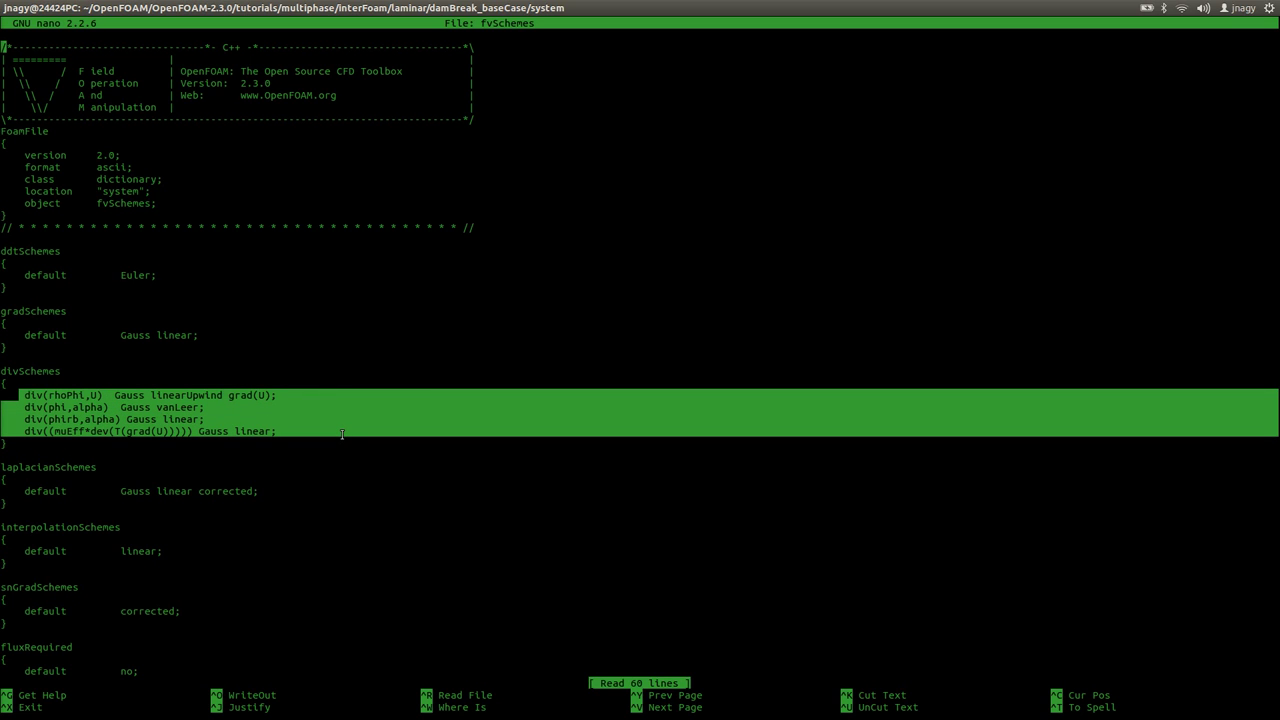
{"action": "triple_click", "coordinate": [55, 396]}
{"action": "key", "text": "alt+Tab"}
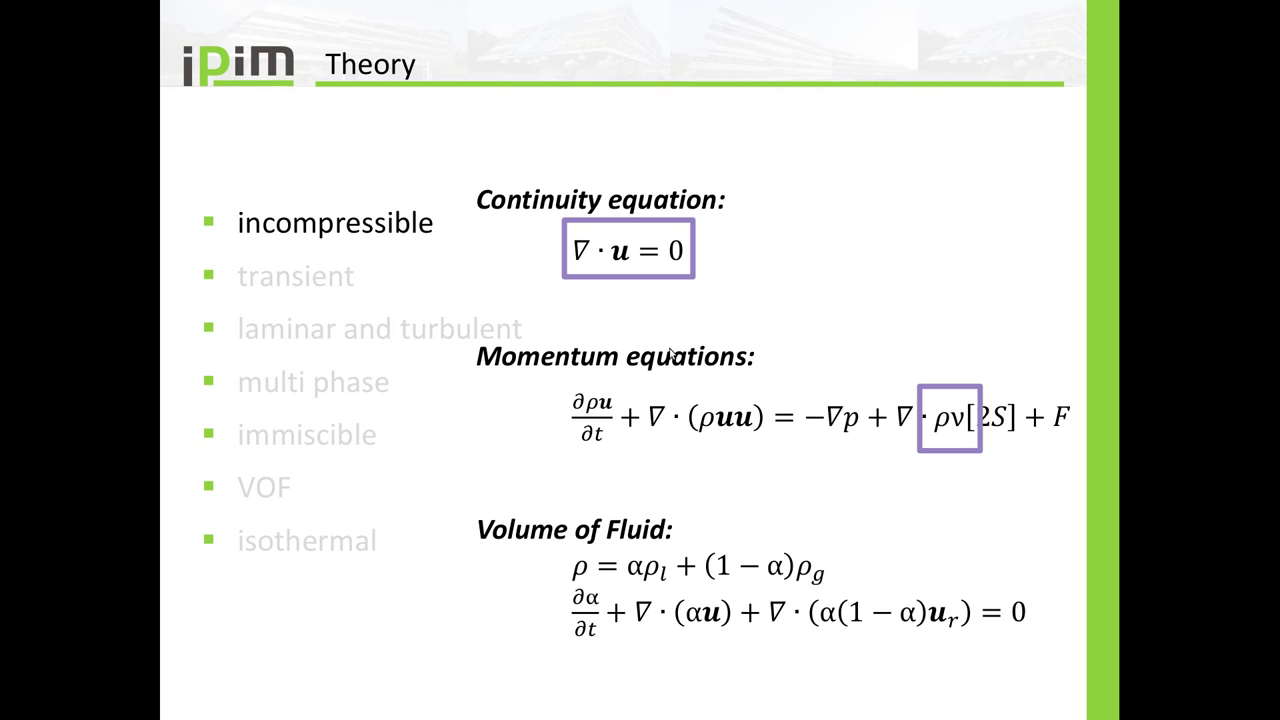
{"action": "key", "text": "ctrl+alt+Right"}
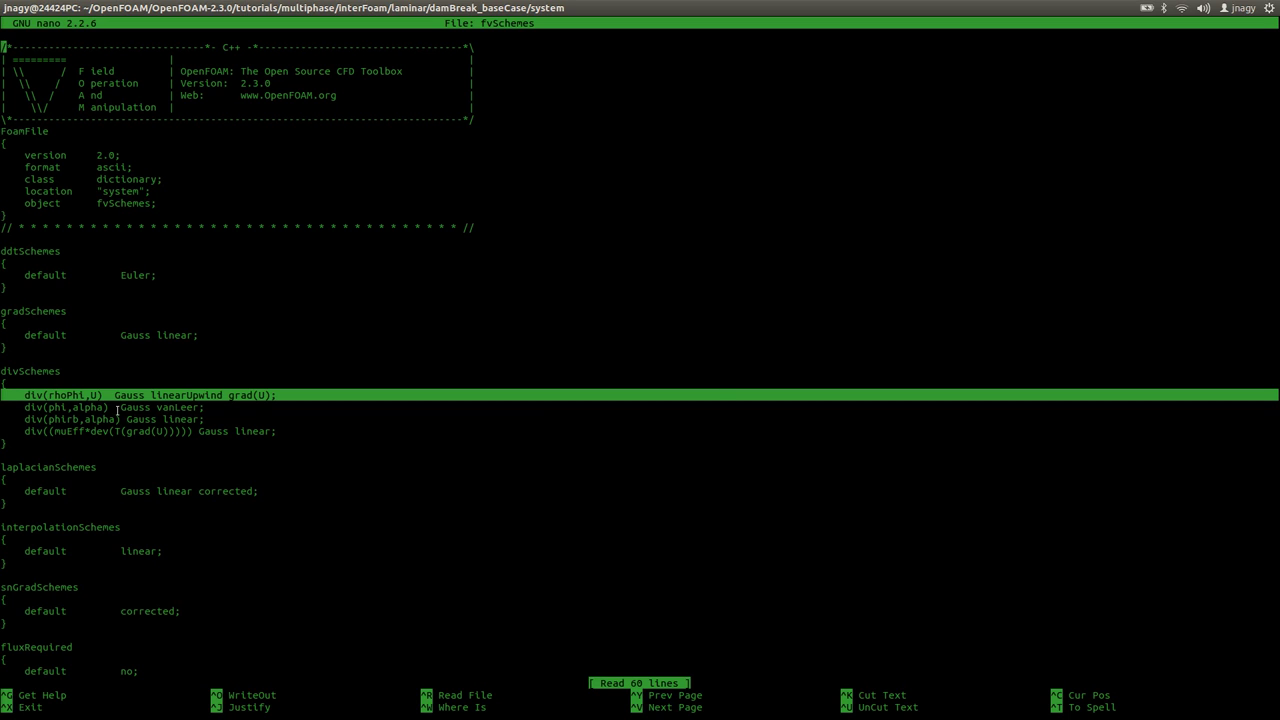
Delete vanLeer from the div(phi,alpha) entry, leaving just Gauss
{"action": "left_click_drag", "start_coordinate": [49, 410], "coordinate": [114, 410]}
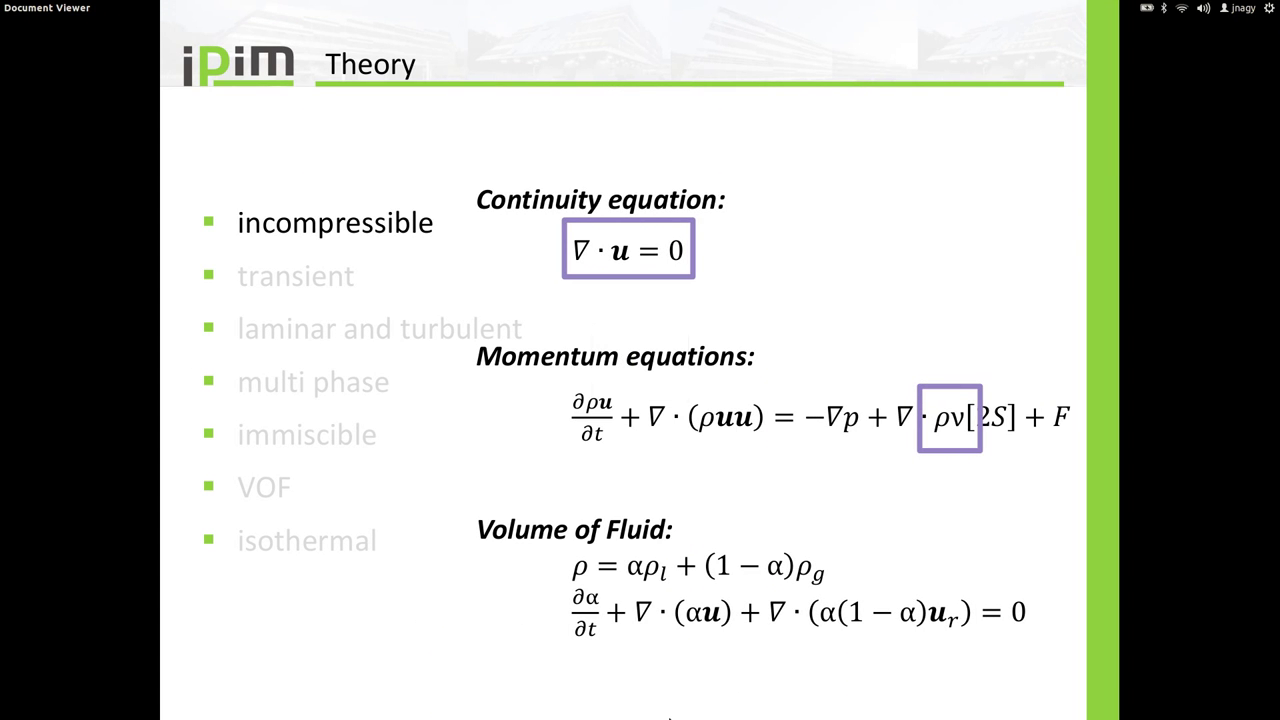
{"action": "key", "text": "Right"}
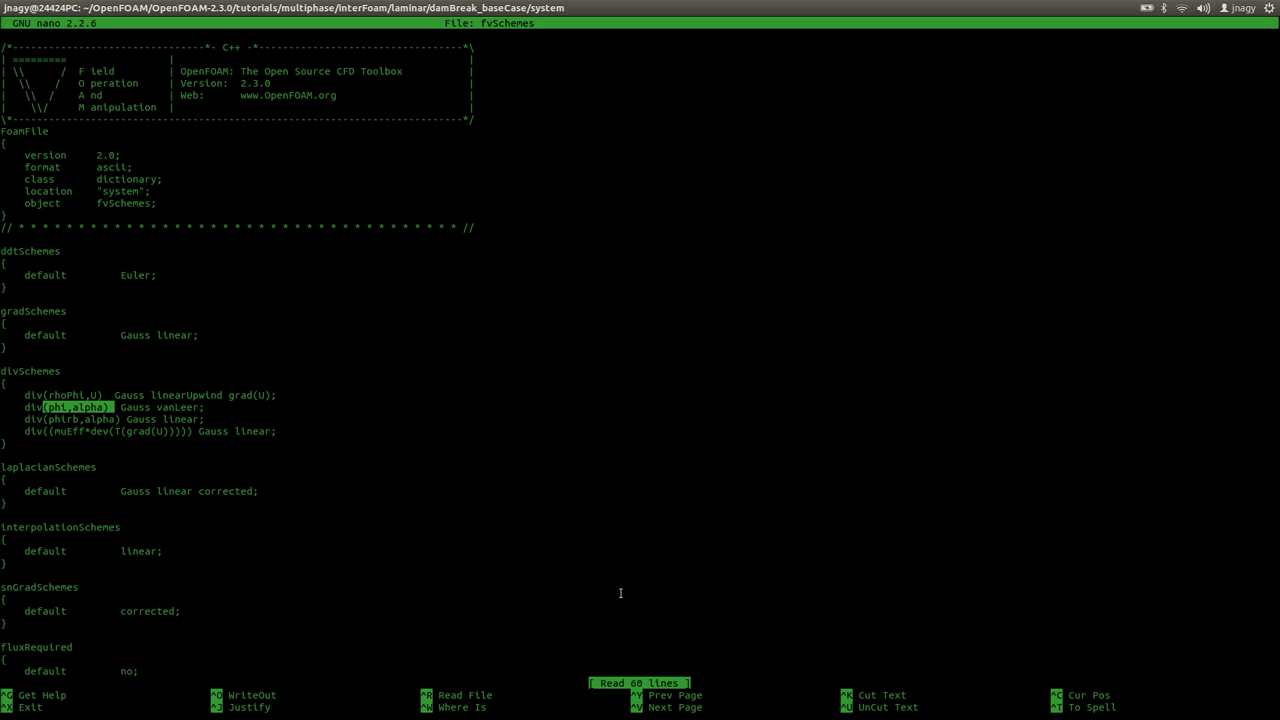
{"action": "left_click", "coordinate": [279, 437]}
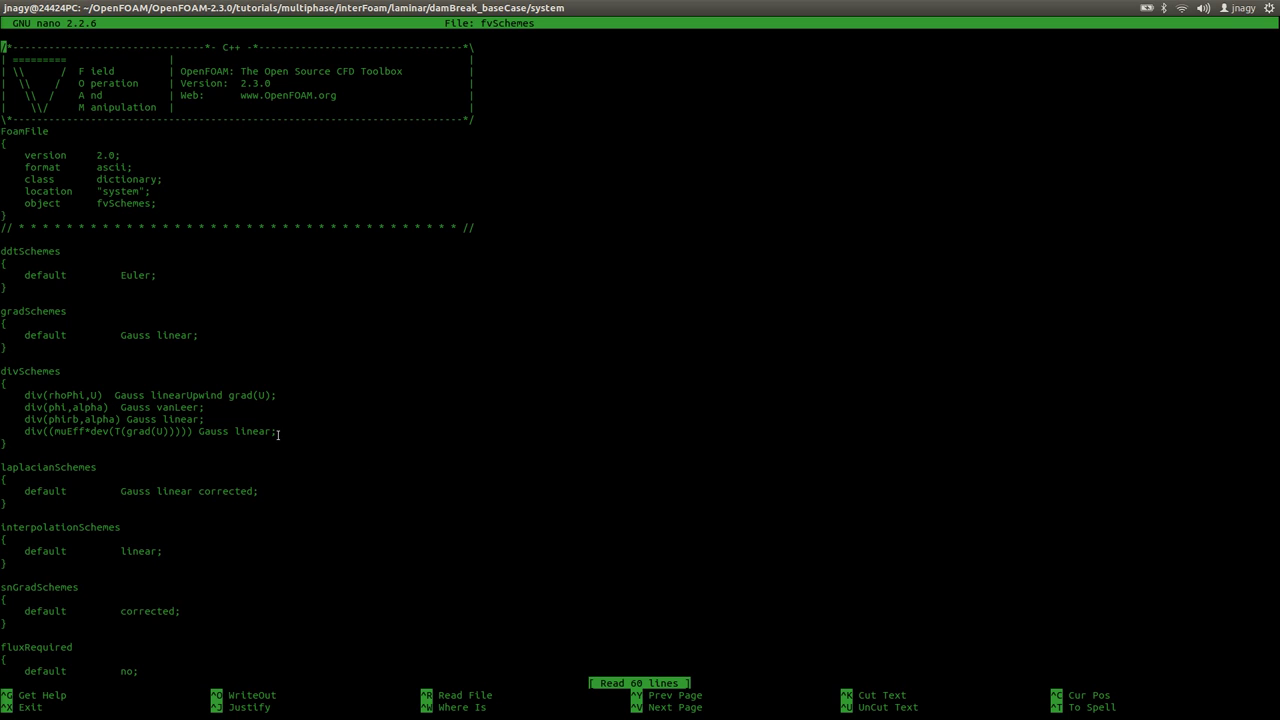
{"action": "key", "text": "Down"}
{"action": "key", "text": "Down"}
{"action": "key", "text": "Down"}
{"action": "key", "text": "Down"}
{"action": "key", "text": "Down"}
{"action": "key", "text": "Down"}
{"action": "key", "text": "Down"}
{"action": "key", "text": "Down"}
{"action": "key", "text": "Down"}
{"action": "key", "text": "Down"}
{"action": "key", "text": "Down"}
{"action": "key", "text": "Down"}
{"action": "key", "text": "Down"}
{"action": "key", "text": "Down"}
{"action": "key", "text": "Down"}
{"action": "key", "text": "Down"}
{"action": "key", "text": "Down"}
{"action": "key", "text": "Down"}
{"action": "key", "text": "Down"}
{"action": "key", "text": "Down"}
{"action": "left_click", "coordinate": [202, 407]}
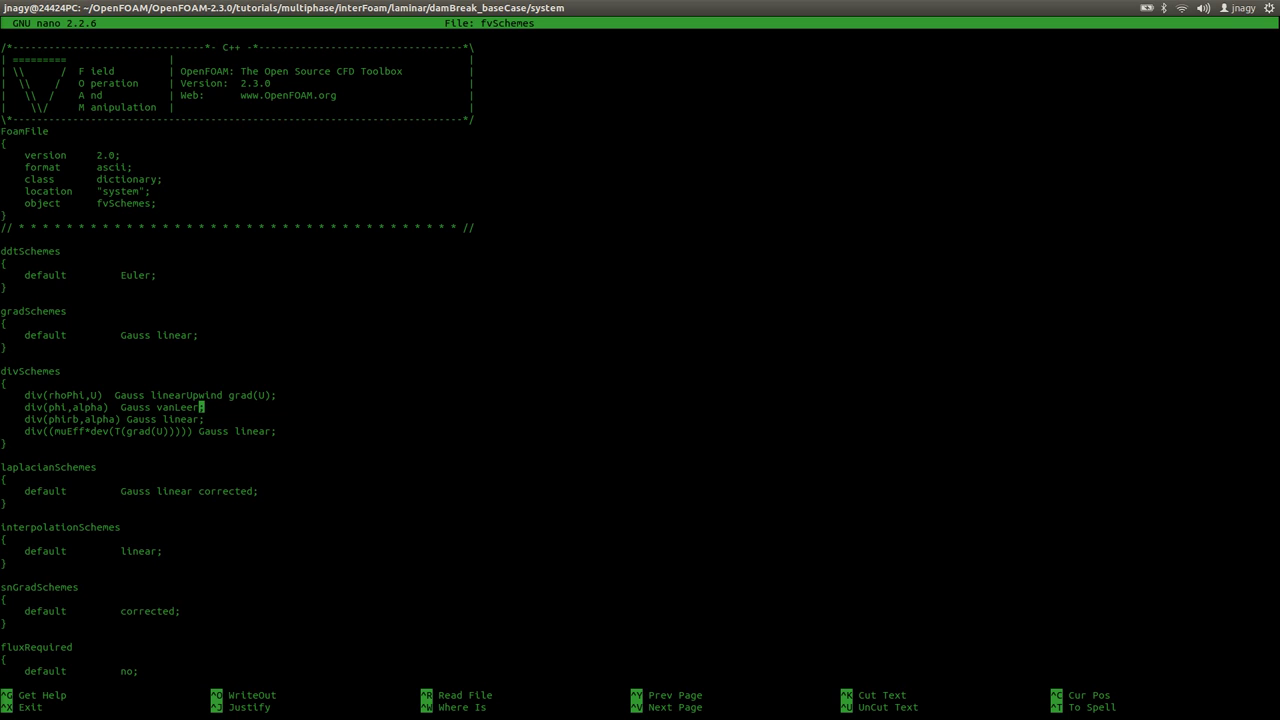
{"action": "key", "text": "BackSpace"}
{"action": "key", "text": "BackSpace"}
{"action": "key", "text": "BackSpace"}
{"action": "key", "text": "BackSpace"}
{"action": "key", "text": "BackSpace"}
{"action": "key", "text": "BackSpace"}
{"action": "key", "text": "BackSpace"}
Paste linearUpwind grad(U) into the div(phi,alpha) entry after Gauss
{"action": "left_click_drag", "start_coordinate": [151, 395], "coordinate": [274, 395]}
{"action": "middle_click", "coordinate": [363, 373]}
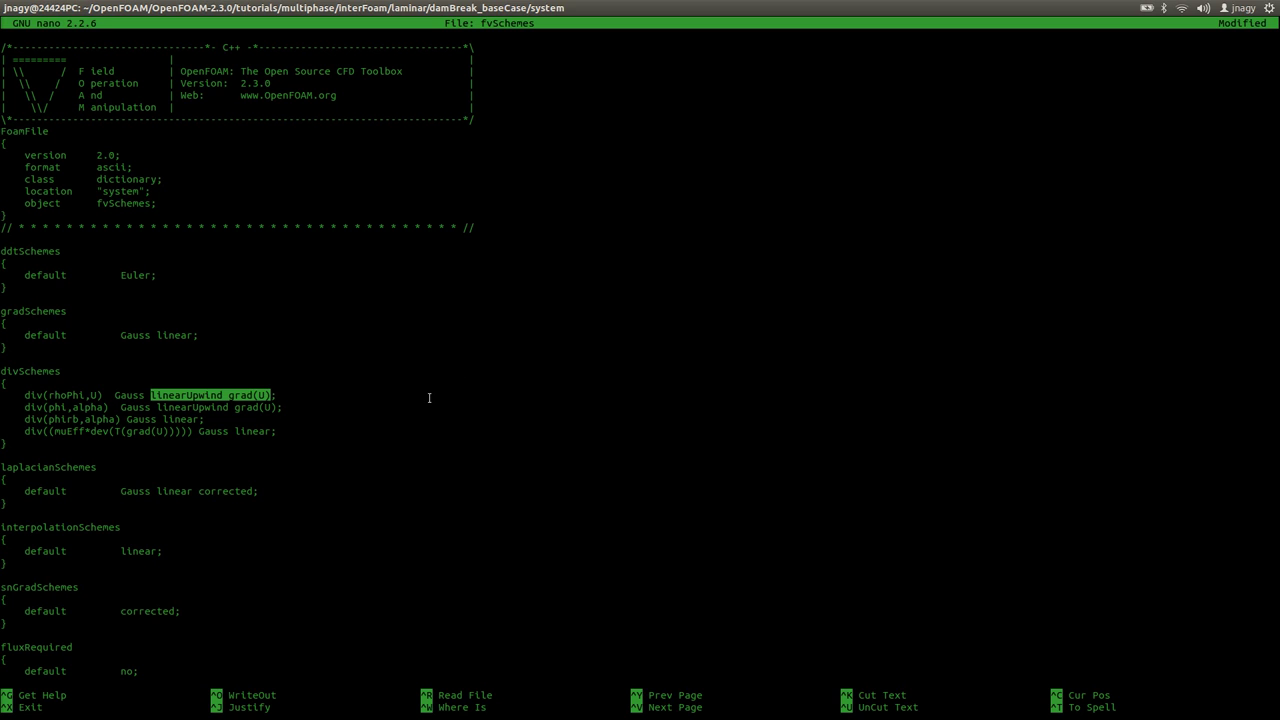
{"action": "left_click", "coordinate": [132, 340]}
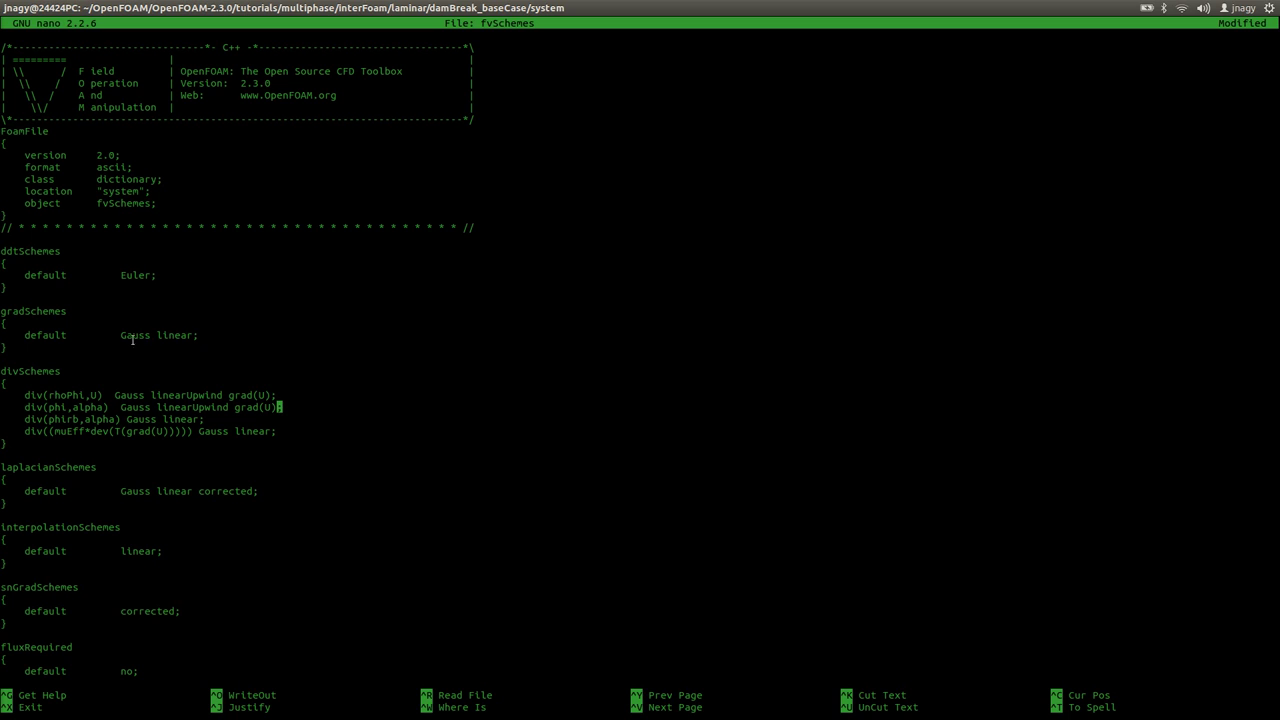
{"action": "left_click_drag", "start_coordinate": [193, 336], "coordinate": [2, 336]}
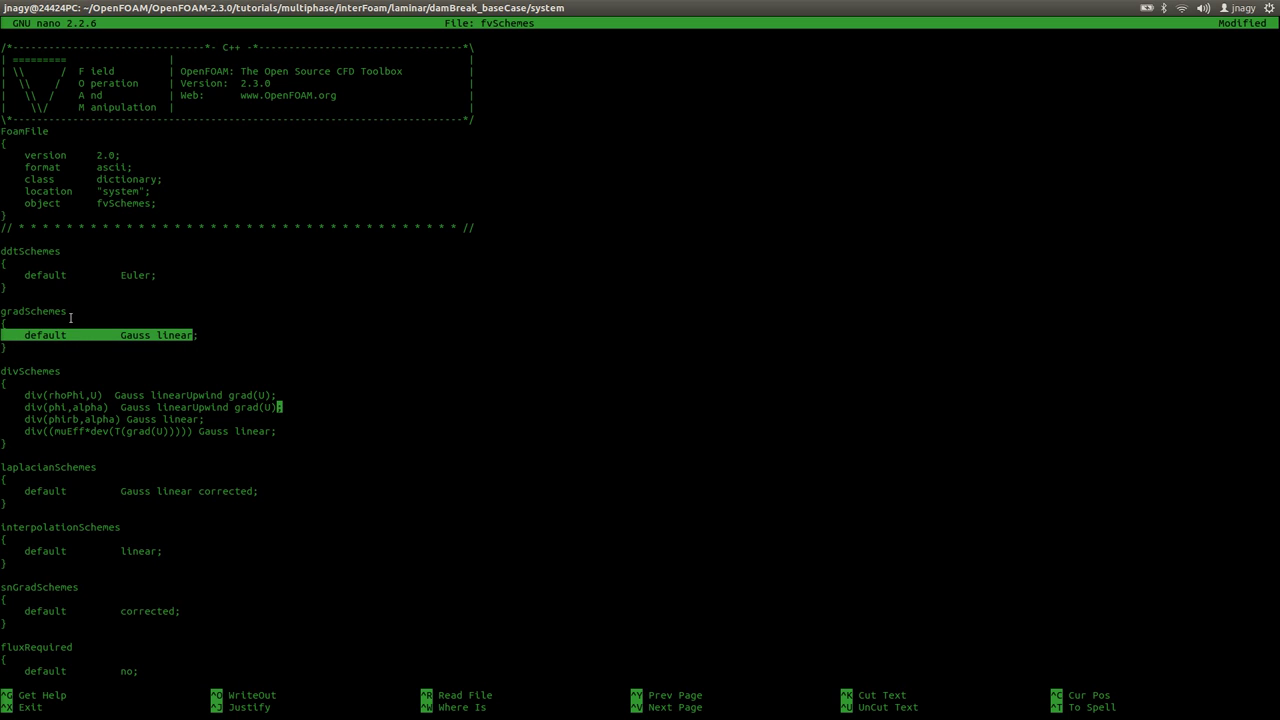
{"action": "key", "text": "Down"}
{"action": "key", "text": "ctrl+alt+Down"}
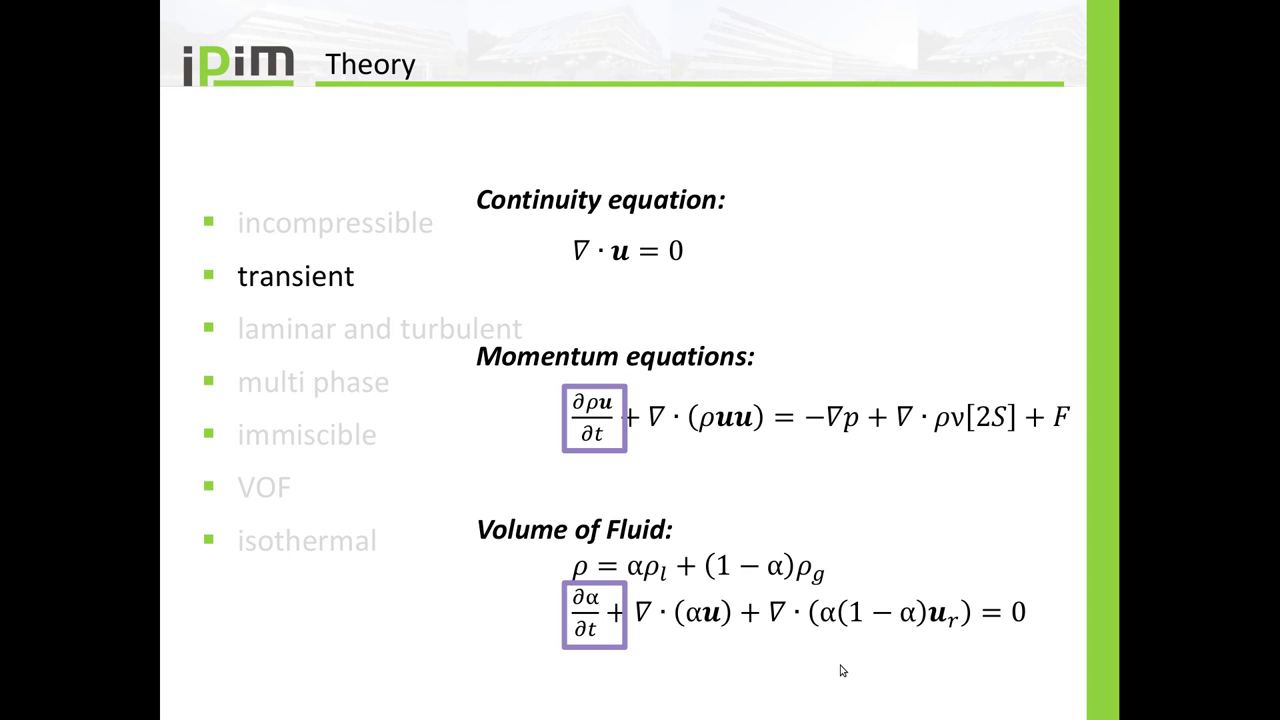
{"action": "key", "text": "ctrl+alt+Right"}
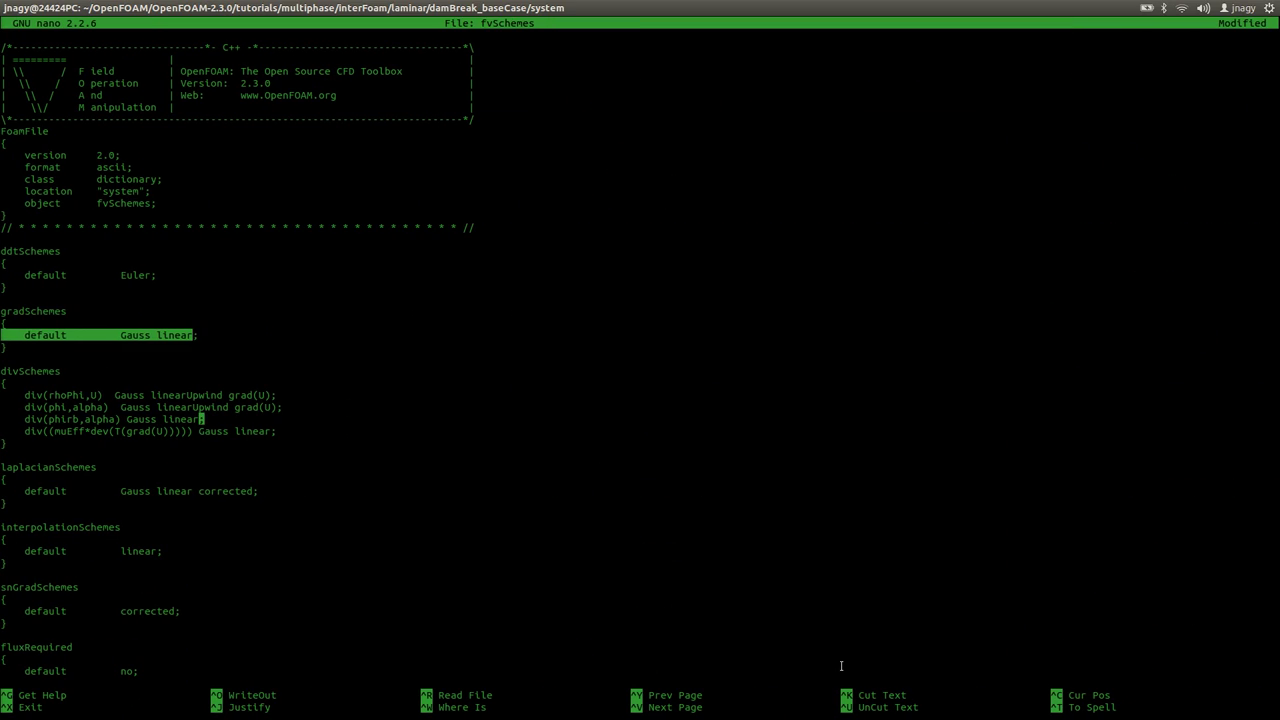
Replace linear with interfaceCompression in div(phirb,alpha) and save fvSchemes
{"action": "key", "text": "BackSpace"}
{"action": "key", "text": "BackSpace"}
{"action": "key", "text": "BackSpace"}
{"action": "key", "text": "BackSpace"}
{"action": "key", "text": "BackSpace"}
{"action": "key", "text": "BackSpace"}
{"action": "type", "text": "interfaceCompression"}
{"action": "key", "text": "alt+Tab"}
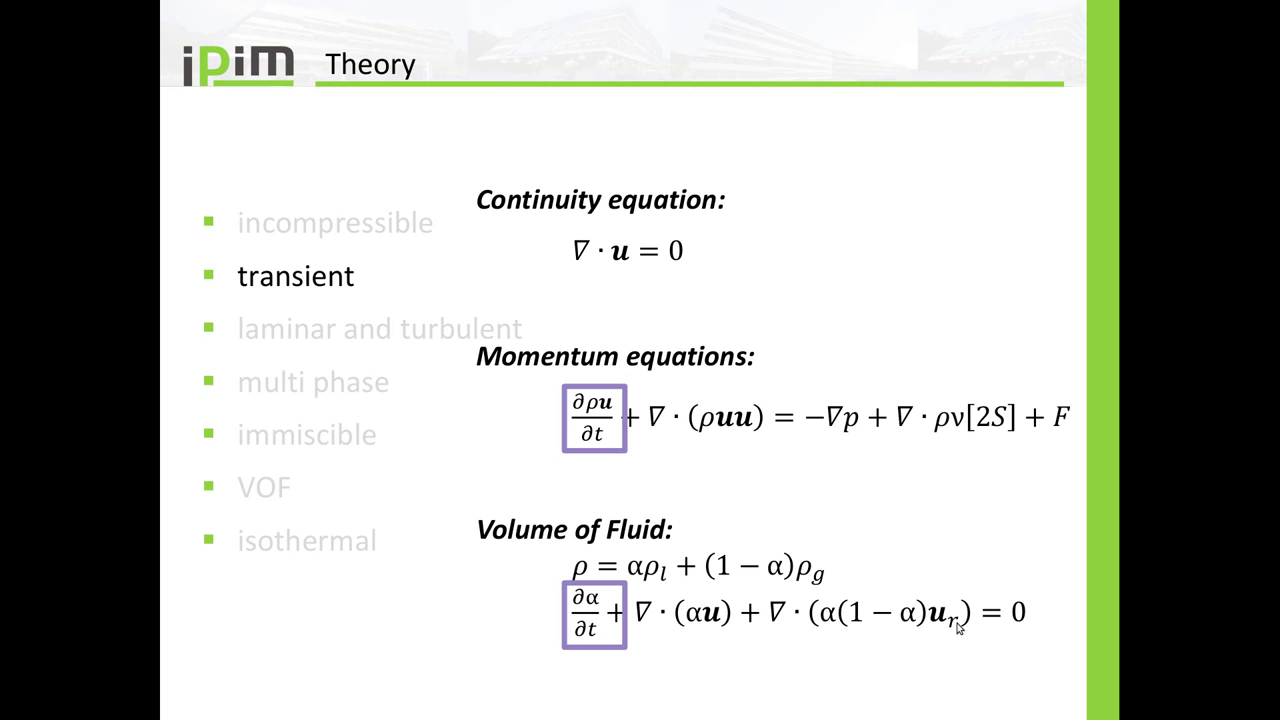
{"action": "key", "text": "alt+Tab"}
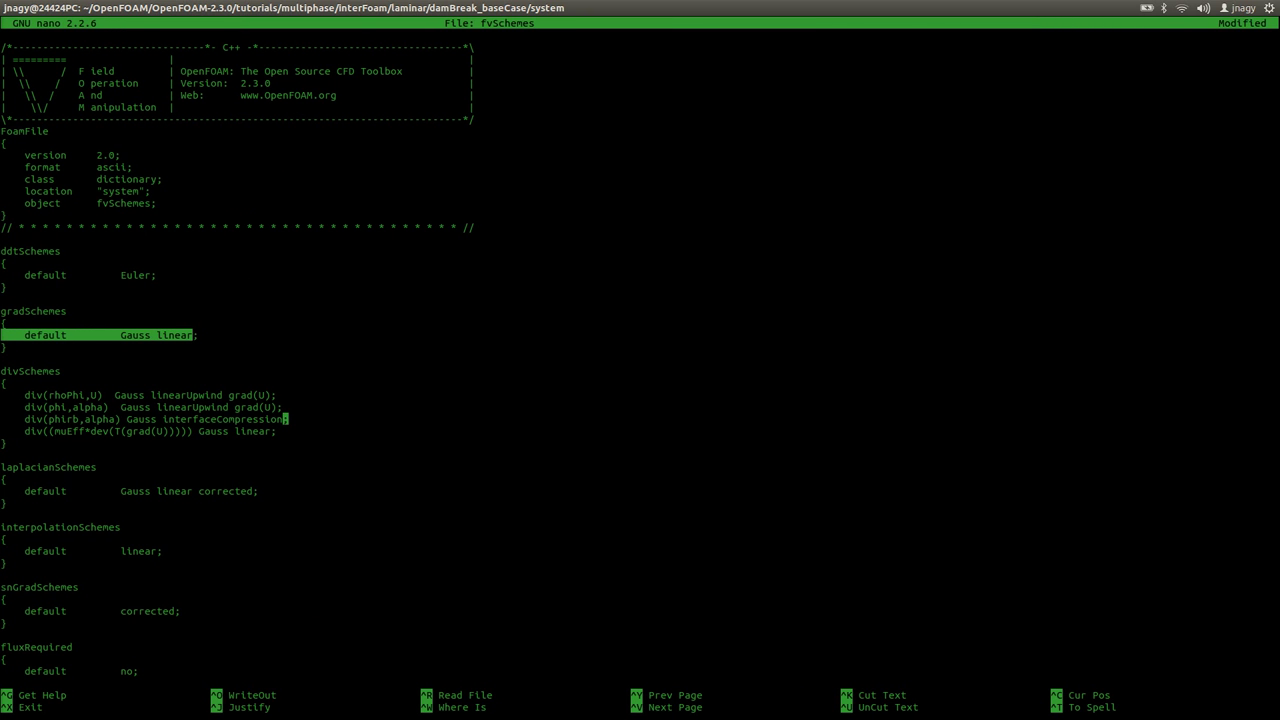
{"action": "key", "text": "ctrl+o"}
{"action": "key", "text": "Return"}
{"action": "key", "text": "ctrl+x"}
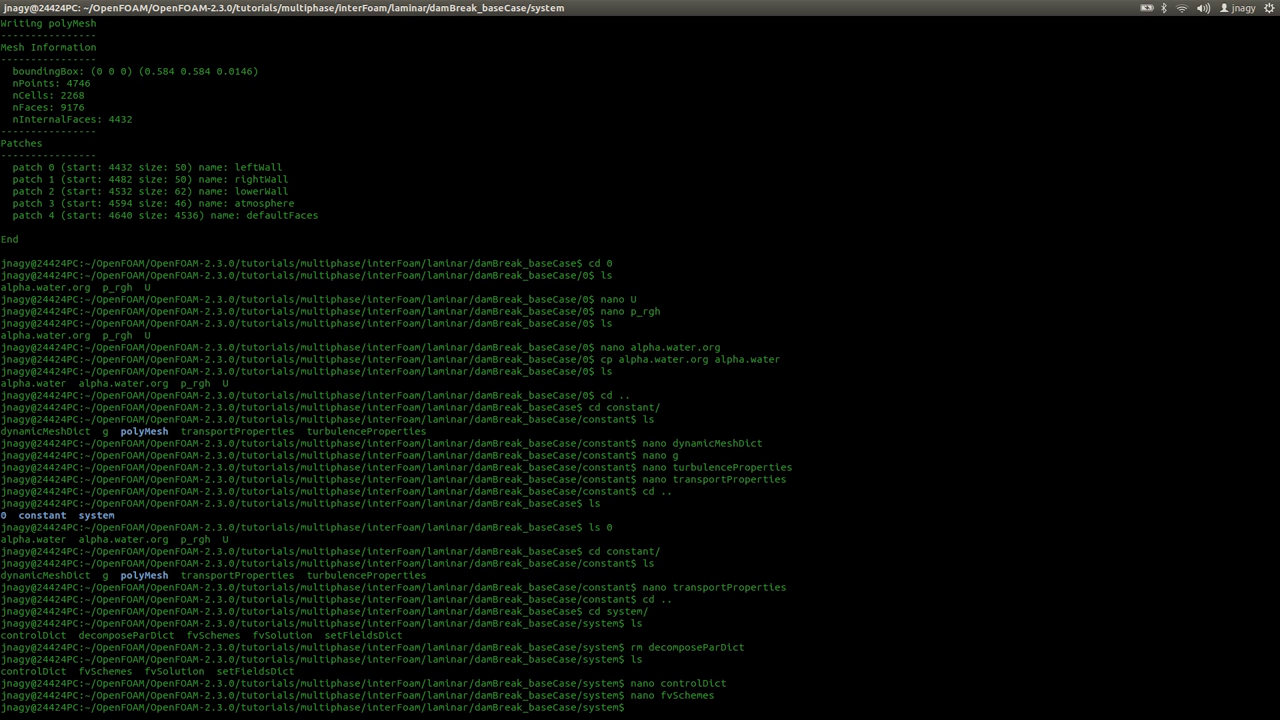
Open fvSolution and change nAlphaCorr from 2 to 1
{"action": "type", "text": "nano fvSo"}
{"action": "key", "text": "Tab"}
{"action": "key", "text": "Return"}
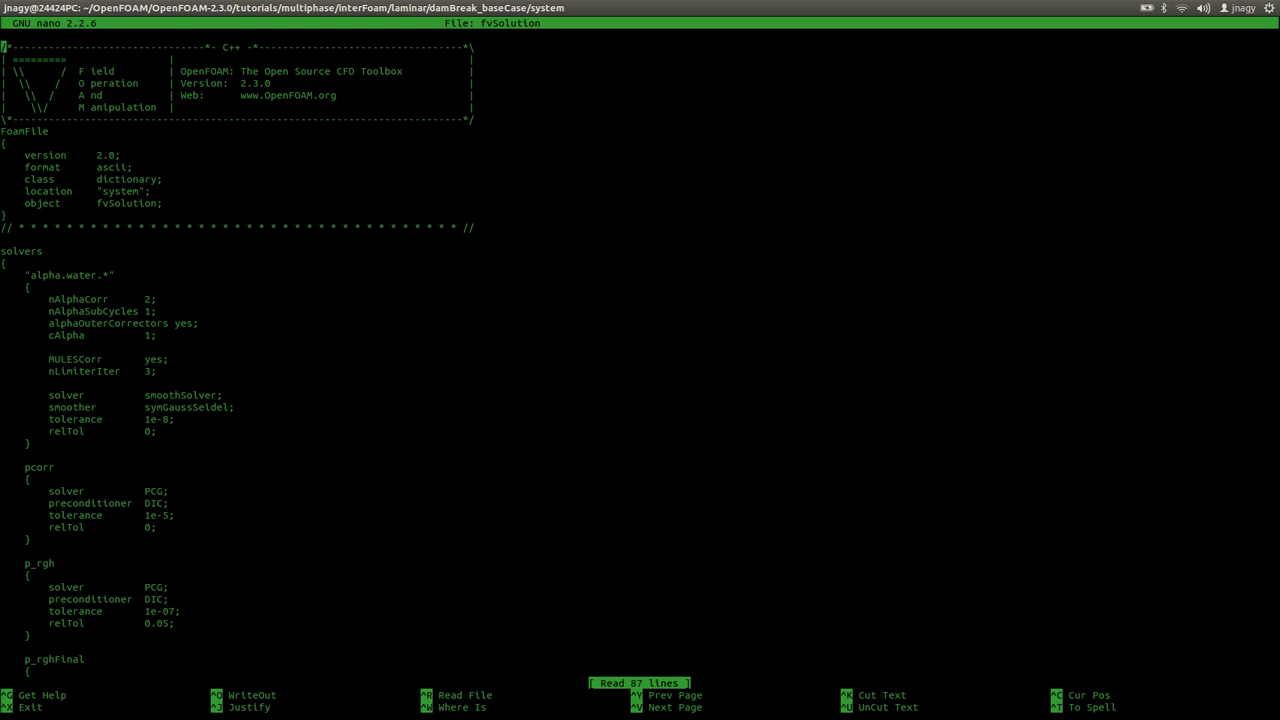
{"action": "key", "text": "Down"}
{"action": "key", "text": "Down"}
{"action": "key", "text": "Down"}
{"action": "key", "text": "Down"}
{"action": "key", "text": "Down"}
{"action": "key", "text": "Down"}
{"action": "key", "text": "Down"}
{"action": "key", "text": "Down"}
{"action": "key", "text": "Down"}
{"action": "key", "text": "Down"}
{"action": "key", "text": "Down"}
{"action": "key", "text": "Down"}
{"action": "key", "text": "Down"}
{"action": "key", "text": "Down"}
{"action": "key", "text": "Down"}
{"action": "key", "text": "Down"}
{"action": "key", "text": "Down"}
{"action": "key", "text": "Down"}
{"action": "key", "text": "Down"}
{"action": "key", "text": "Down"}
{"action": "key", "text": "End"}
{"action": "key", "text": "Left"}
{"action": "key", "text": "BackSpace"}
{"action": "type", "text": "1"}
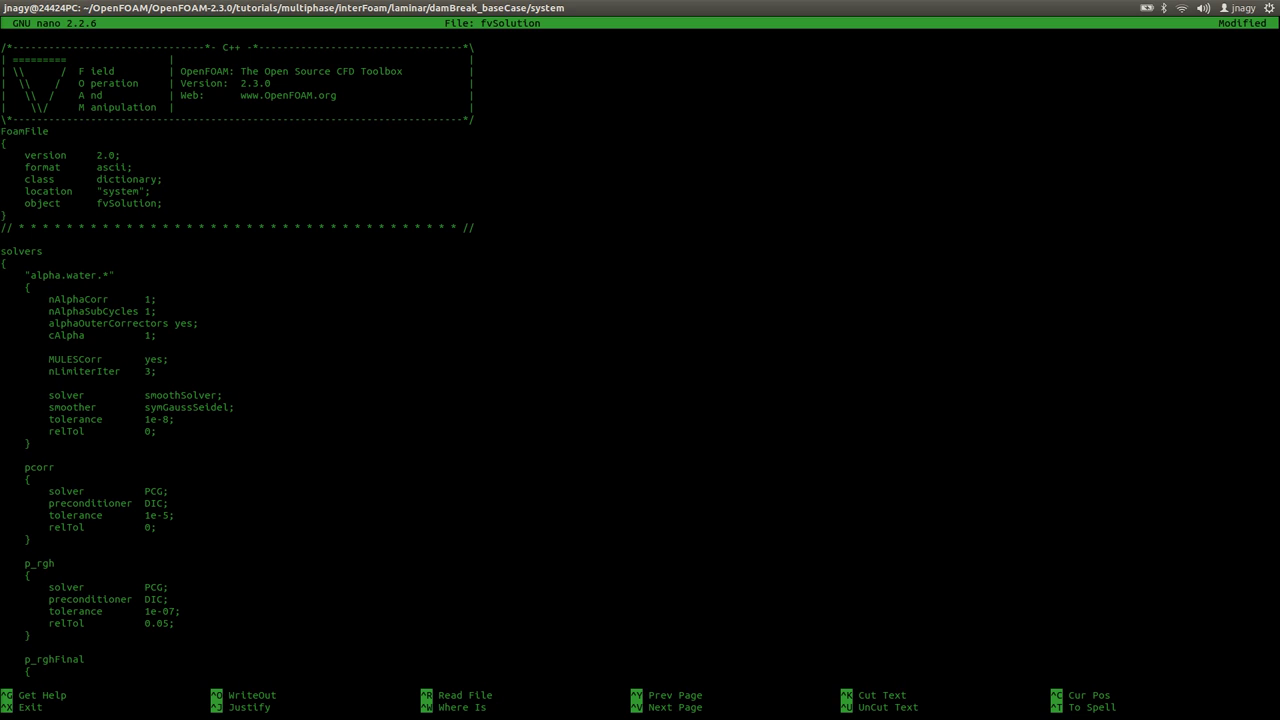
Review the PIMPLE correctors (nOuterCorrectors 1, nCorrectors 3, nNonOrthogonalCorrectors), then save fvSolution
{"action": "key", "text": "Down"}
{"action": "key", "text": "Down"}
{"action": "key", "text": "Down"}
{"action": "key", "text": "Down"}
{"action": "key", "text": "Down"}
{"action": "key", "text": "Down"}
{"action": "key", "text": "Down"}
{"action": "key", "text": "Down"}
{"action": "key", "text": "Down"}
{"action": "key", "text": "Down"}
{"action": "key", "text": "Down"}
{"action": "key", "text": "Down"}
{"action": "key", "text": "Down"}
{"action": "key", "text": "Down"}
{"action": "key", "text": "Down"}
{"action": "key", "text": "Down"}
{"action": "key", "text": "Down"}
{"action": "key", "text": "Down"}
{"action": "key", "text": "Down"}
{"action": "key", "text": "Down"}
{"action": "key", "text": "Down"}
{"action": "key", "text": "Down"}
{"action": "key", "text": "Down"}
{"action": "key", "text": "Down"}
{"action": "key", "text": "Down"}
{"action": "key", "text": "Down"}
{"action": "key", "text": "Down"}
{"action": "key", "text": "Down"}
{"action": "key", "text": "Down"}
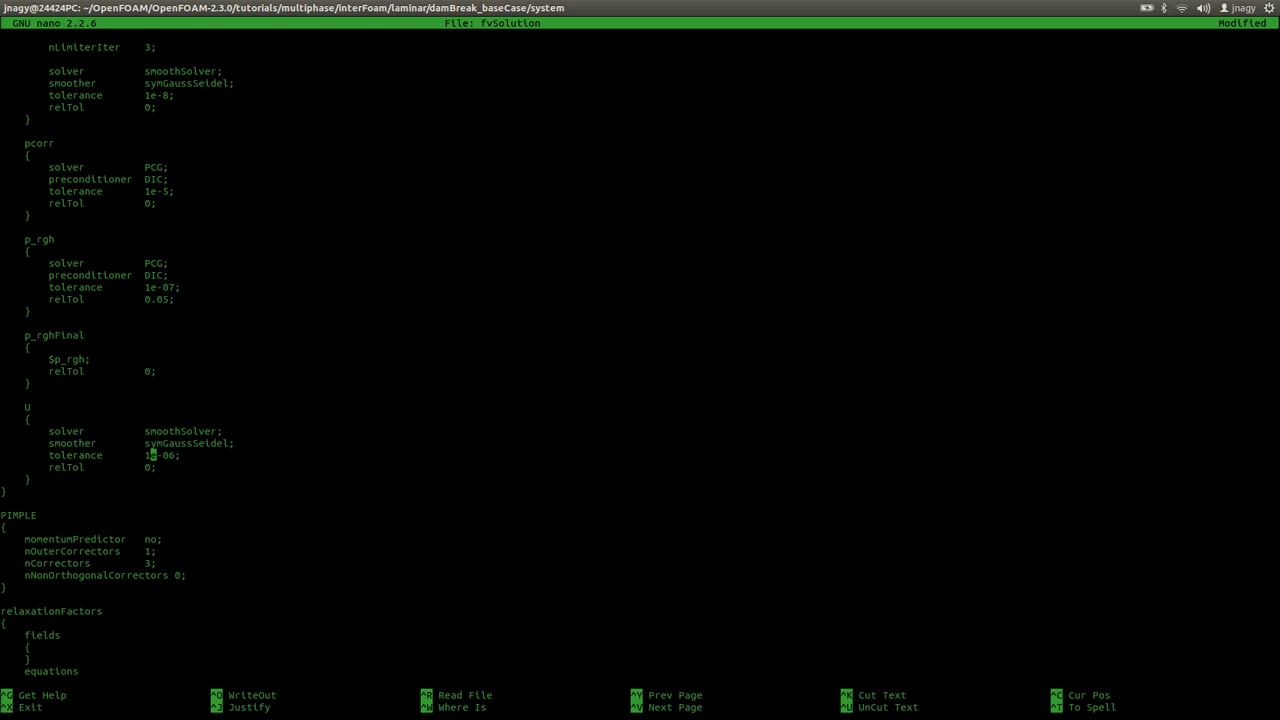
{"action": "key", "text": "Down"}
{"action": "key", "text": "Down"}
{"action": "key", "text": "Down"}
{"action": "key", "text": "Down"}
{"action": "key", "text": "Down"}
{"action": "key", "text": "Down"}
{"action": "key", "text": "Down"}
{"action": "key", "text": "Down"}
{"action": "key", "text": "Down"}
{"action": "key", "text": "Down"}
{"action": "key", "text": "Down"}
{"action": "double_click", "coordinate": [76, 551]}
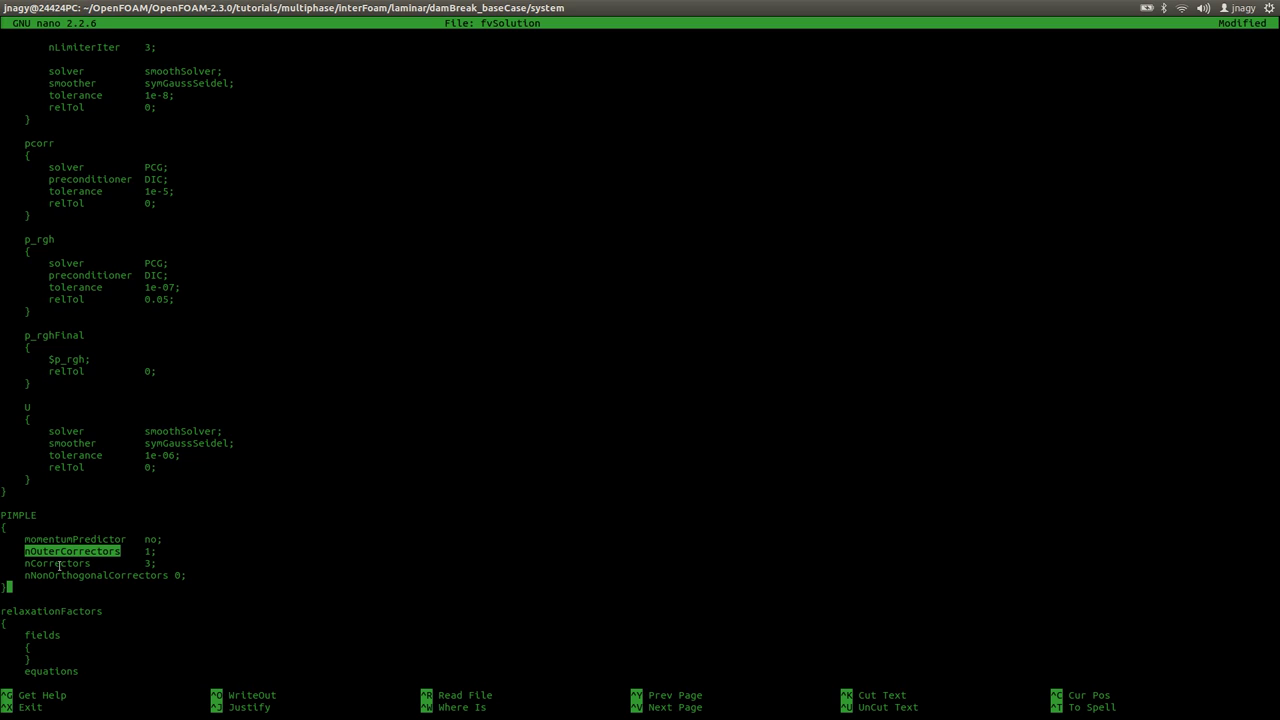
{"action": "double_click", "coordinate": [61, 564]}
{"action": "double_click", "coordinate": [80, 575]}
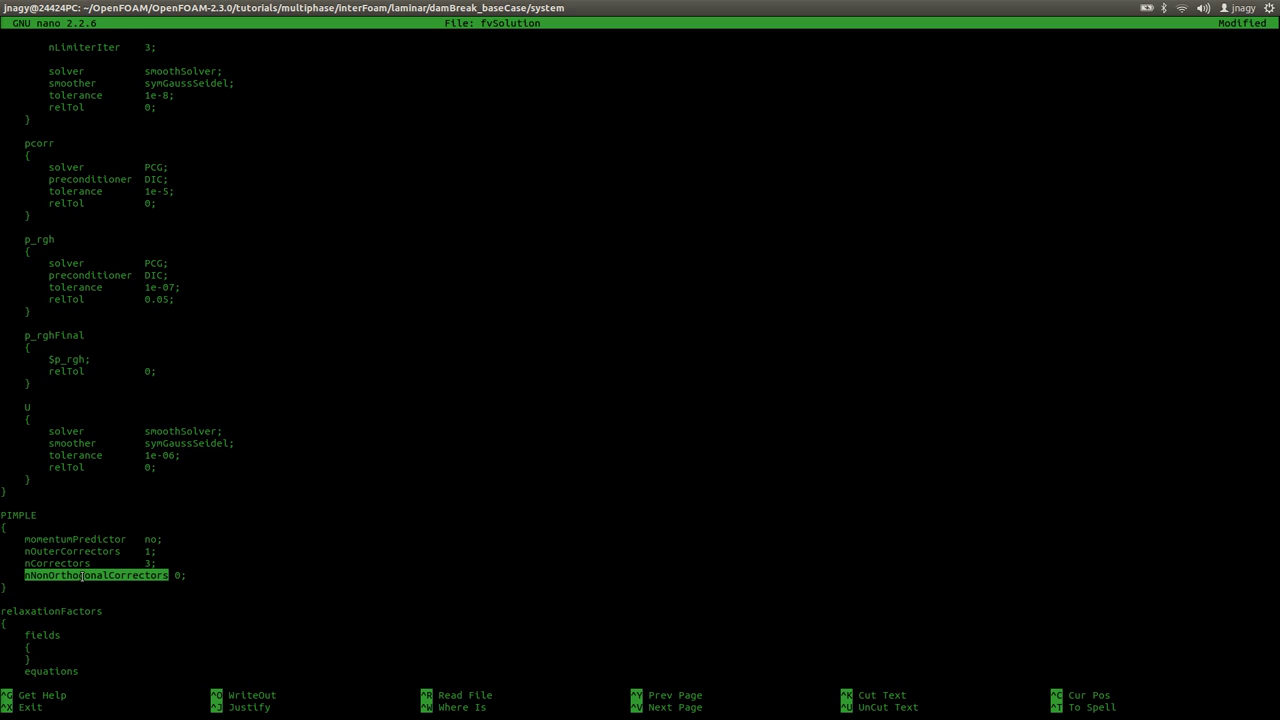
{"action": "triple_click", "coordinate": [201, 574]}
{"action": "left_click_drag", "start_coordinate": [201, 574], "coordinate": [165, 550]}
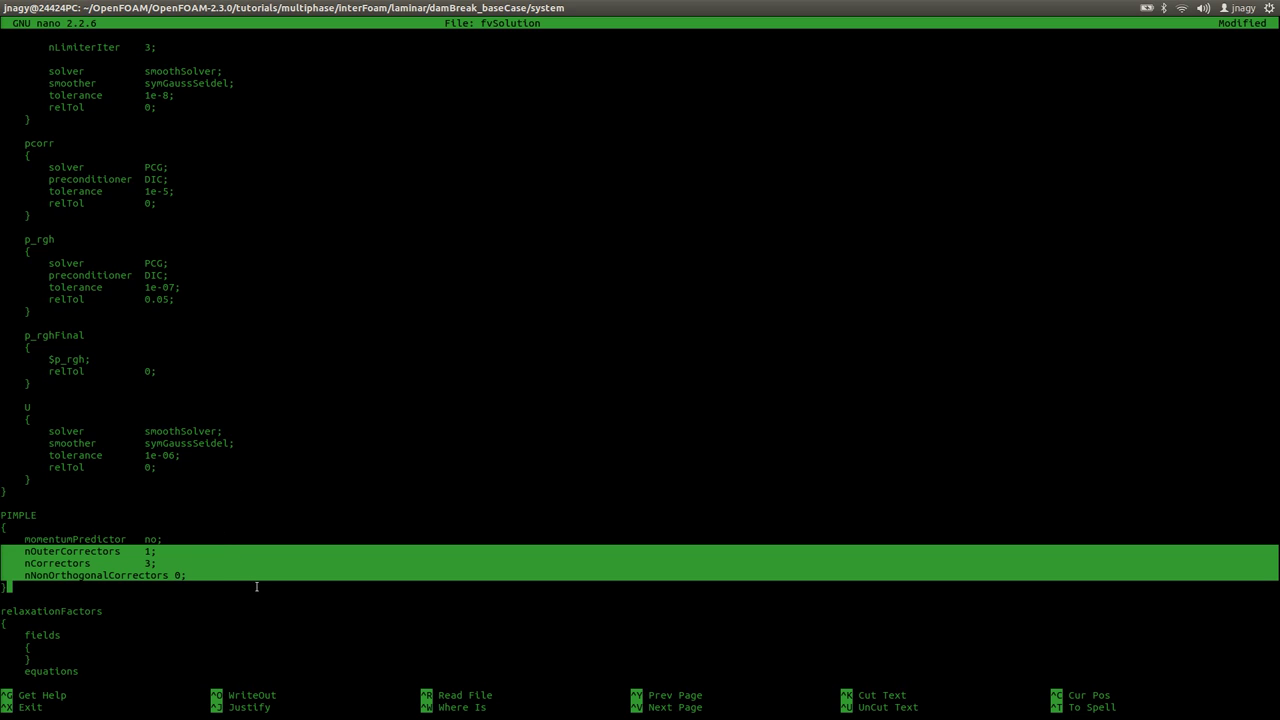
{"action": "left_click", "coordinate": [148, 562]}
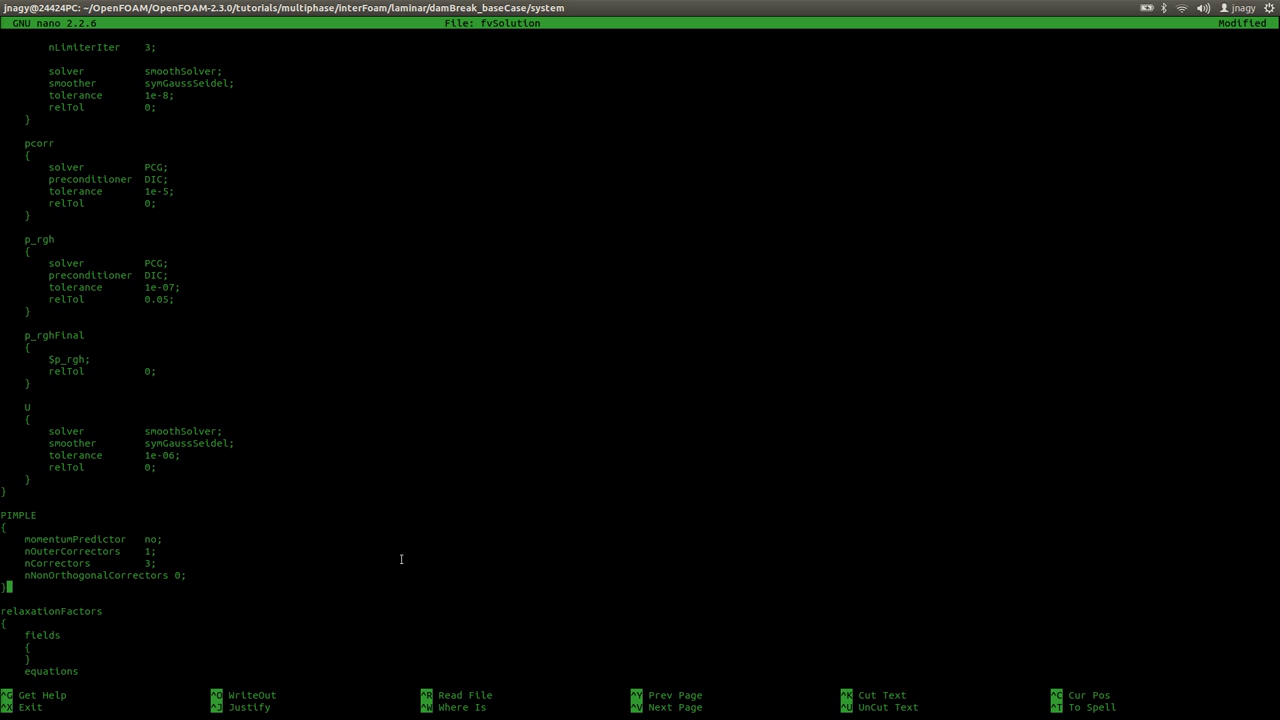
{"action": "key", "text": "ctrl+x"}
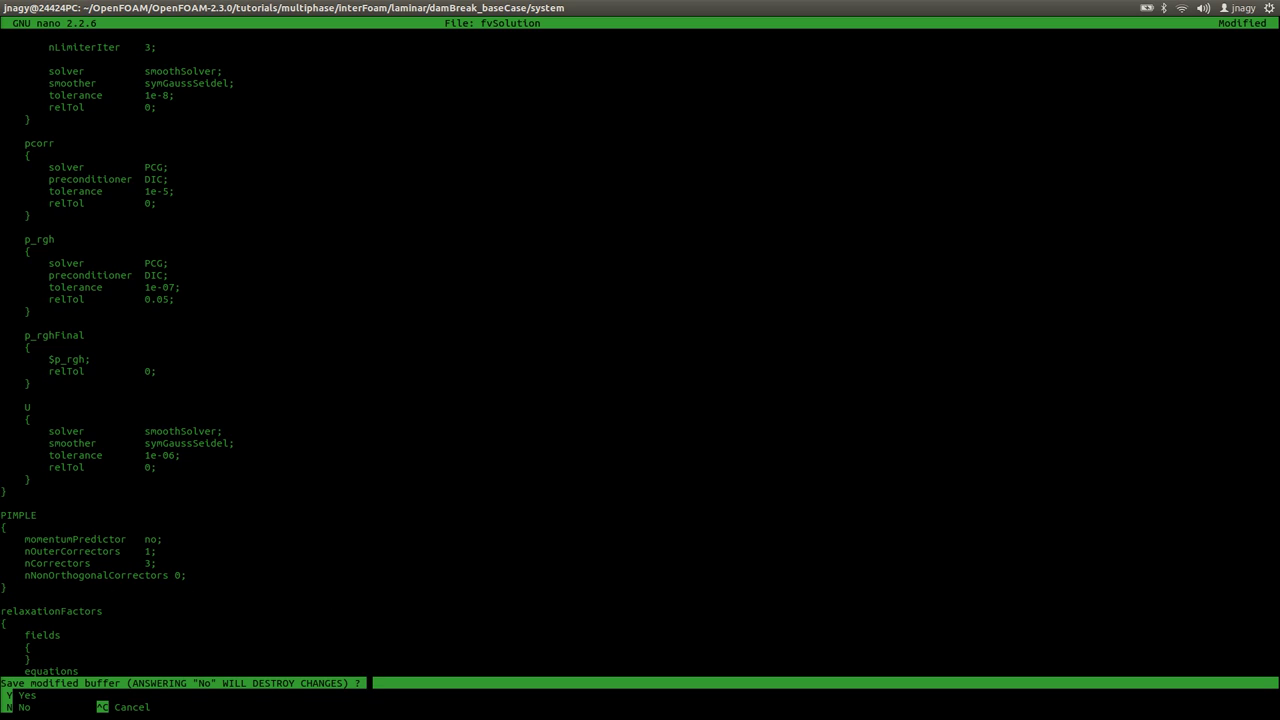
{"action": "key", "text": "y"}
{"action": "key", "text": "Return"}
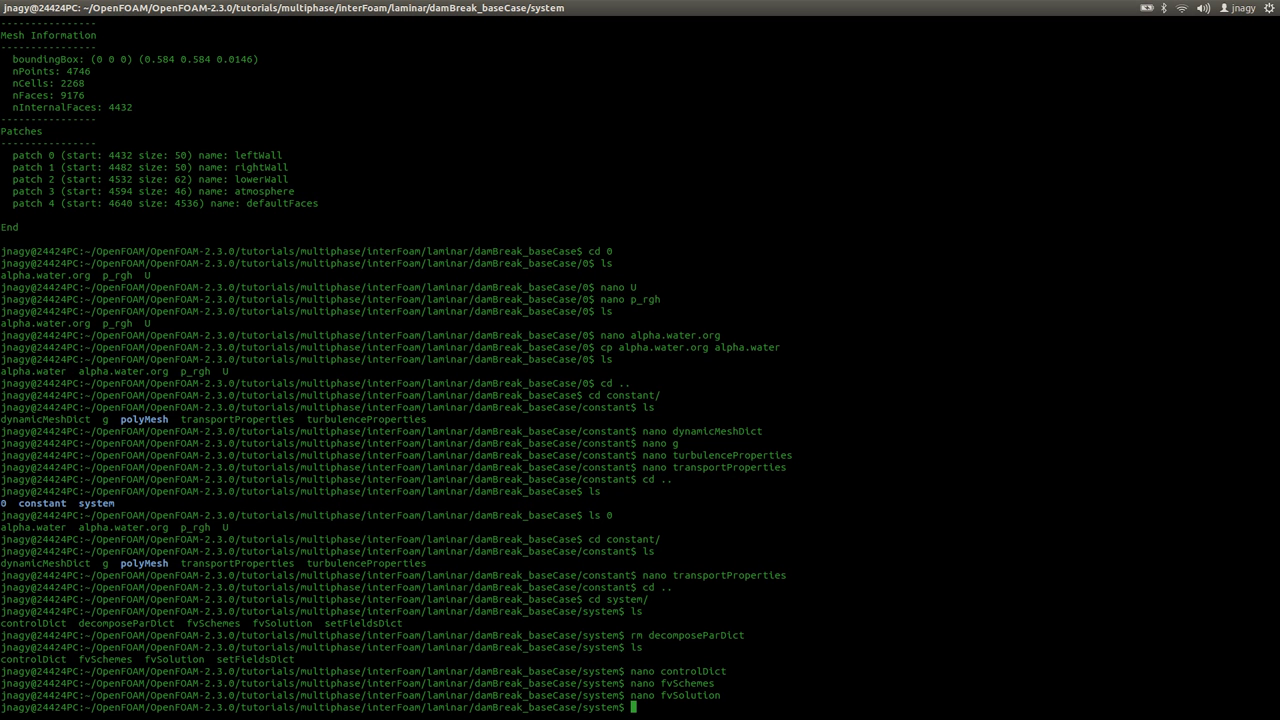
Open setFieldsDict and compare the default alpha.water 0 value with the Geometry slide
{"action": "type", "text": "nano setFieldsDict"}
{"action": "key", "text": "Return"}
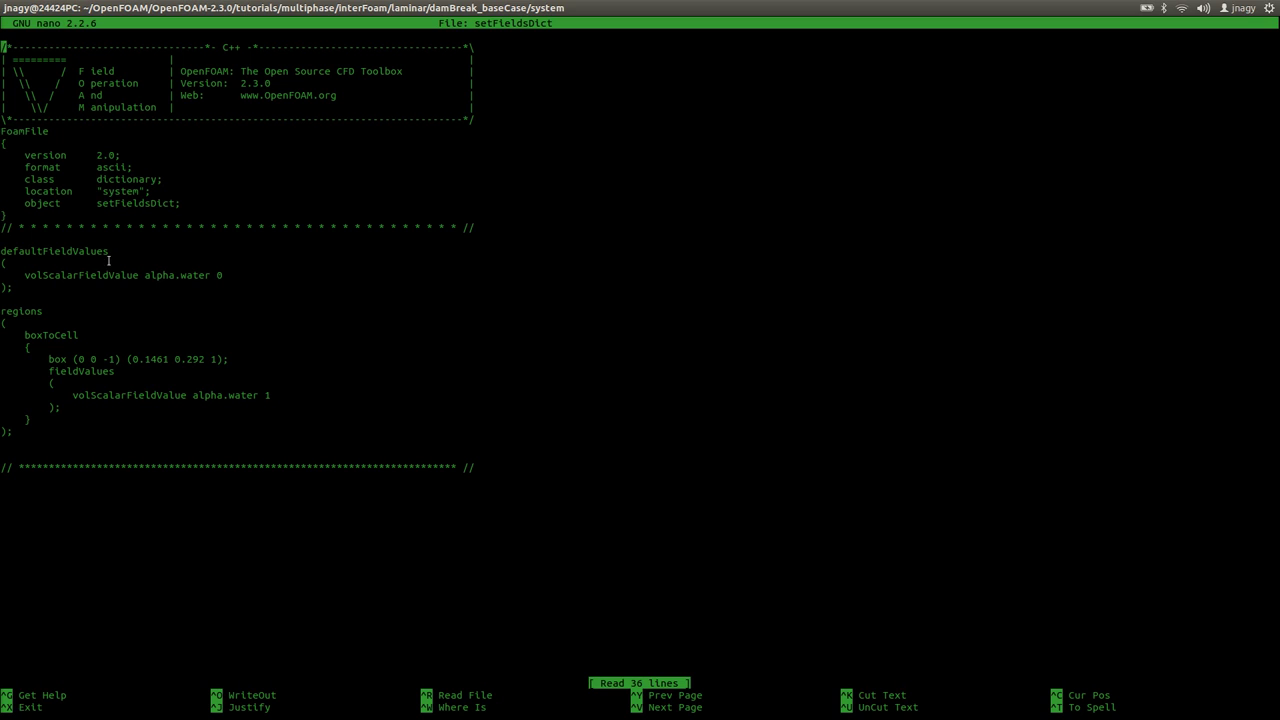
{"action": "triple_click", "coordinate": [160, 275]}
{"action": "left_click_drag", "start_coordinate": [156, 275], "coordinate": [224, 275]}
{"action": "left_click", "coordinate": [2, 242]}
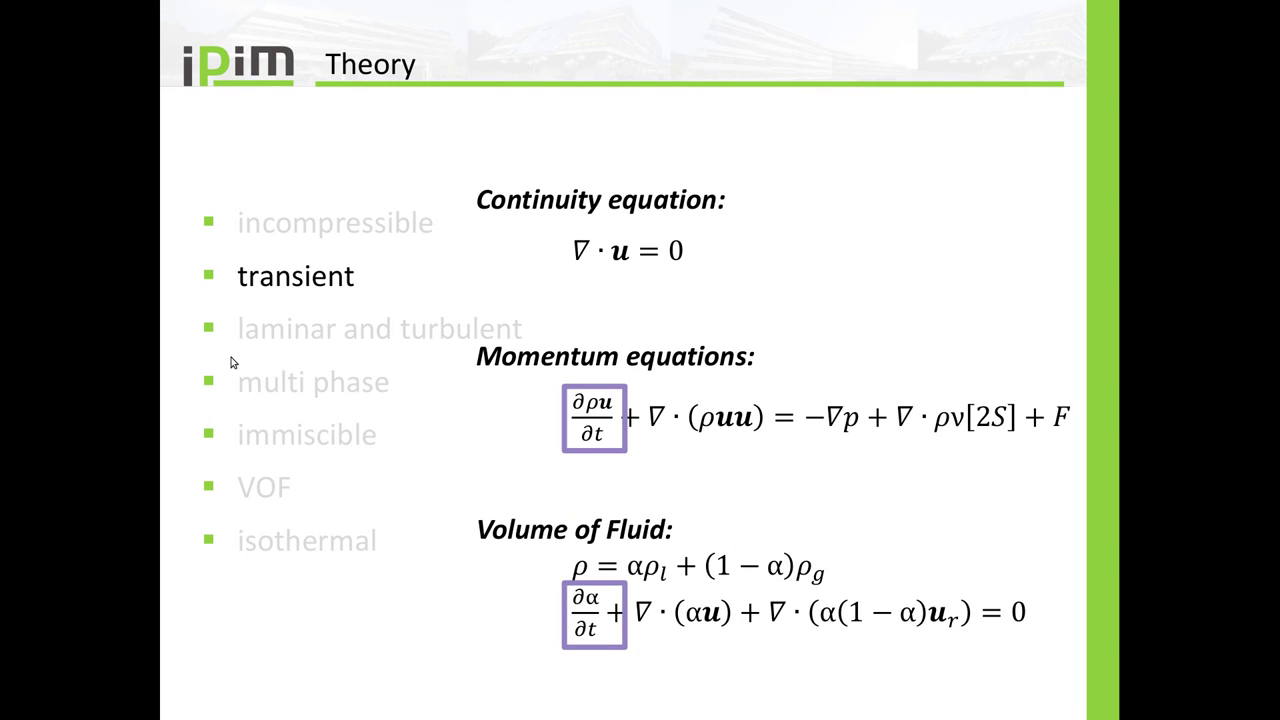
{"action": "key", "text": "Left"}
{"action": "key", "text": "Left"}
{"action": "key", "text": "Left"}
{"action": "key", "text": "Left"}
{"action": "key", "text": "Left"}
{"action": "key", "text": "Left"}
{"action": "key", "text": "Left"}
{"action": "key", "text": "Left"}
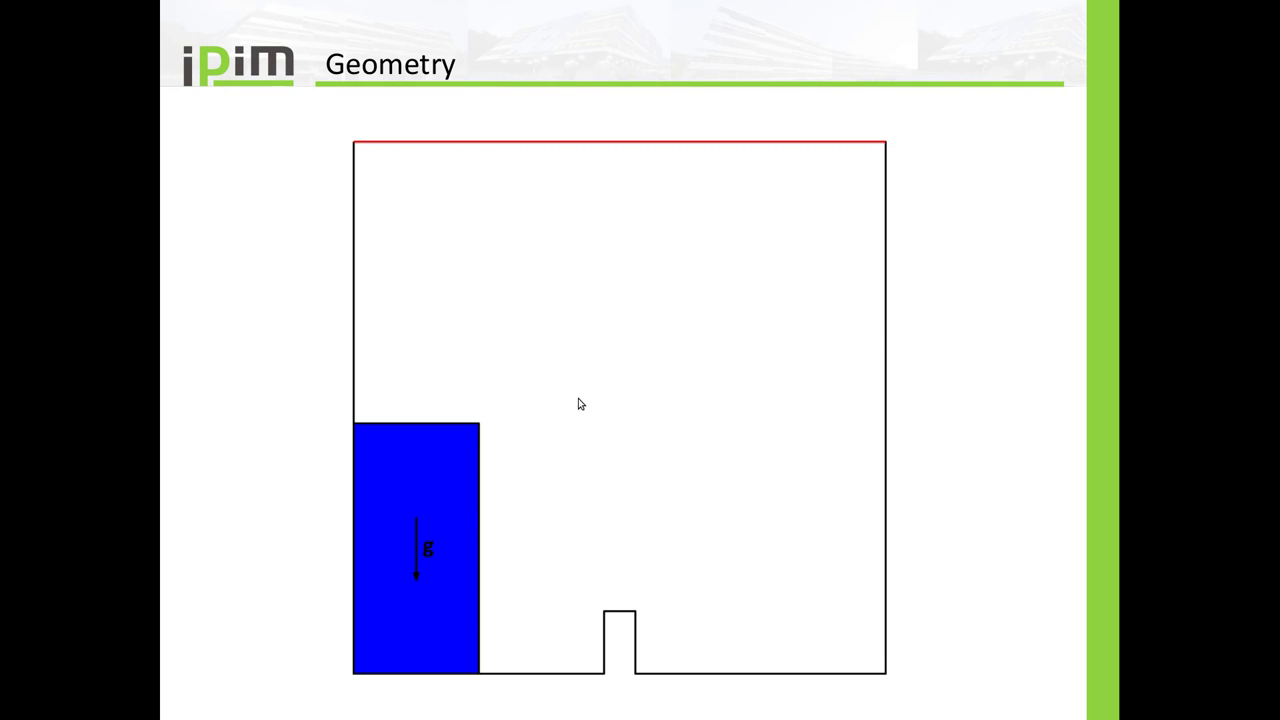
{"action": "key", "text": "alt+Tab"}
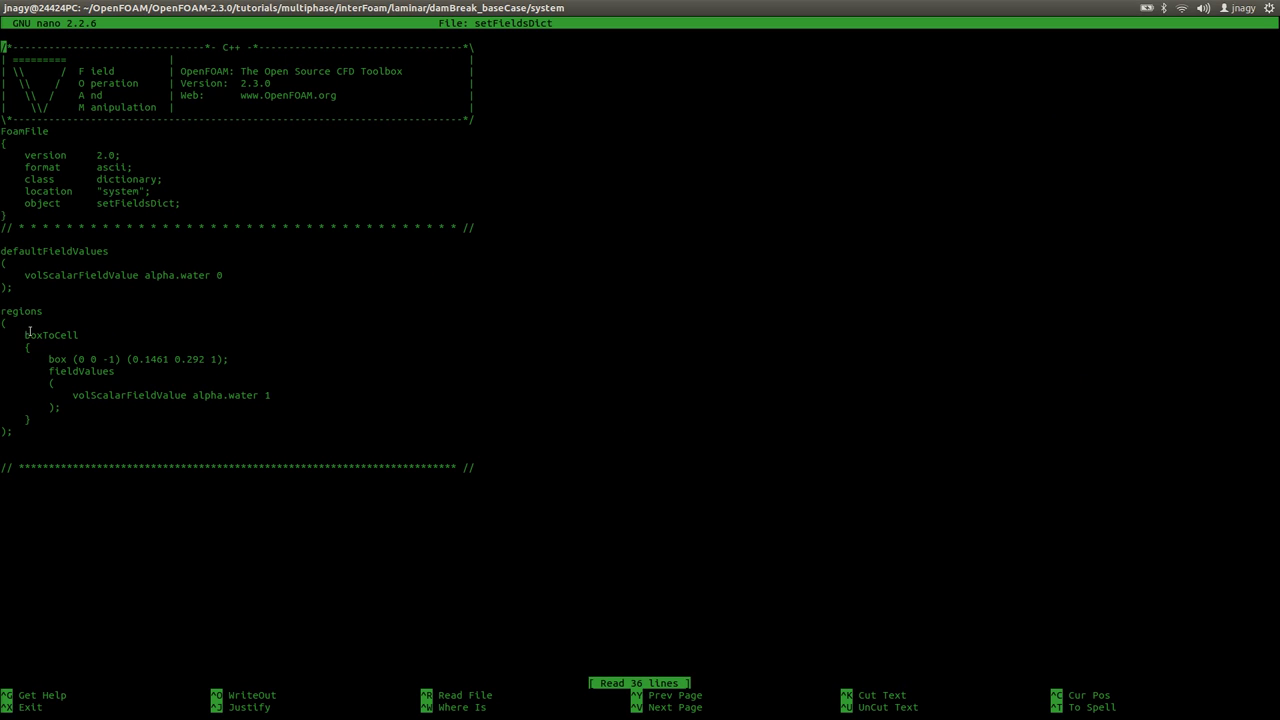
Compare the boxToCell box (0 0 -1) to (0.1461 0.292 1) against the Geometry slide
{"action": "left_click_drag", "start_coordinate": [24, 335], "coordinate": [22, 347]}
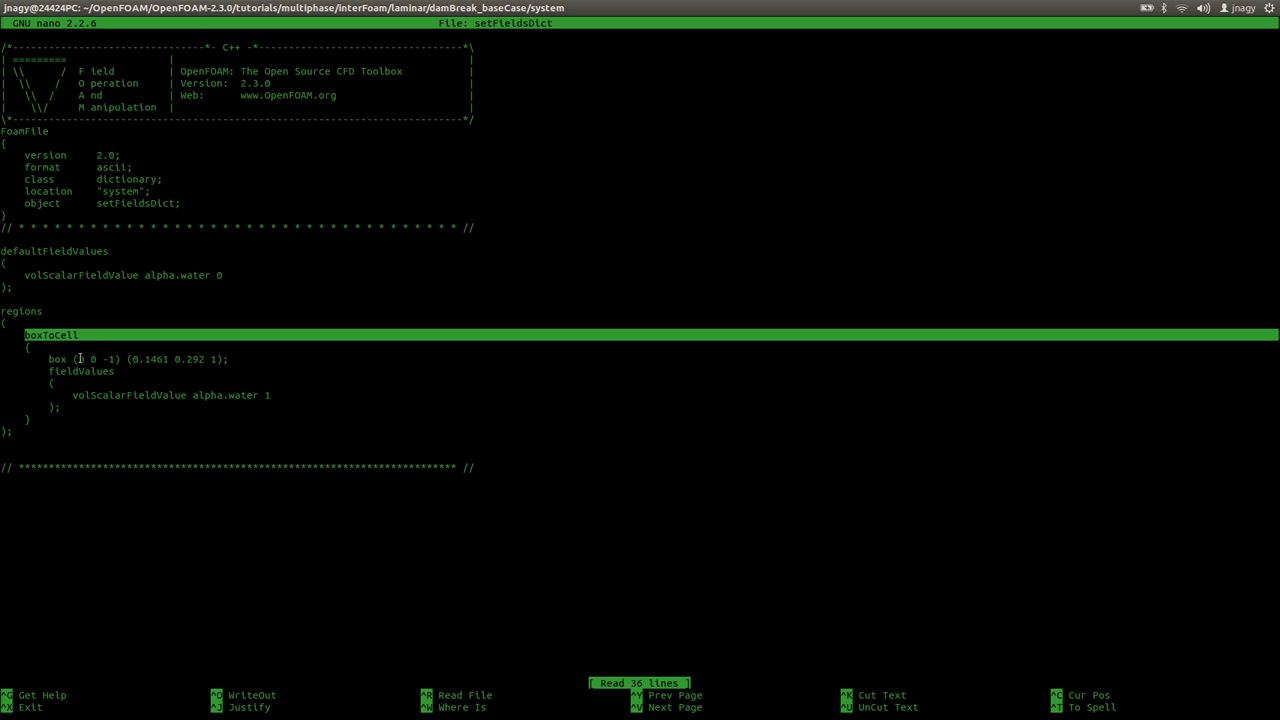
{"action": "left_click", "coordinate": [82, 359]}
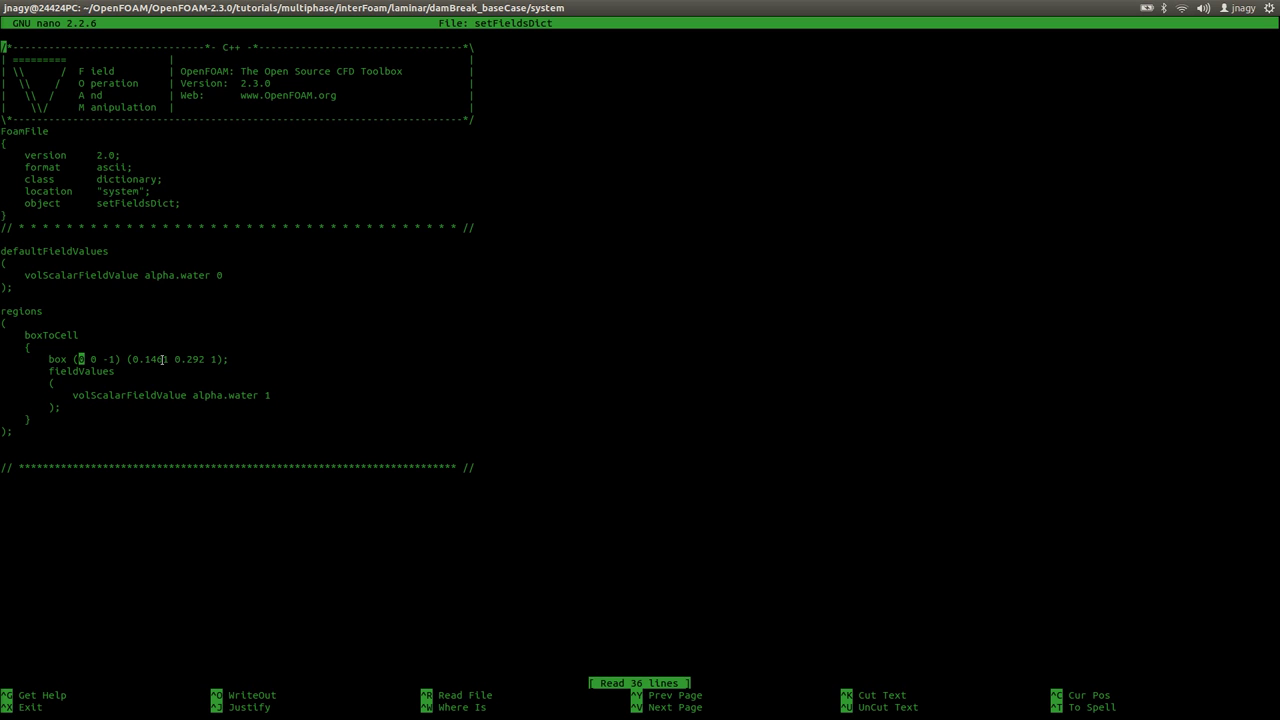
{"action": "key", "text": "ctrl+alt+Left"}
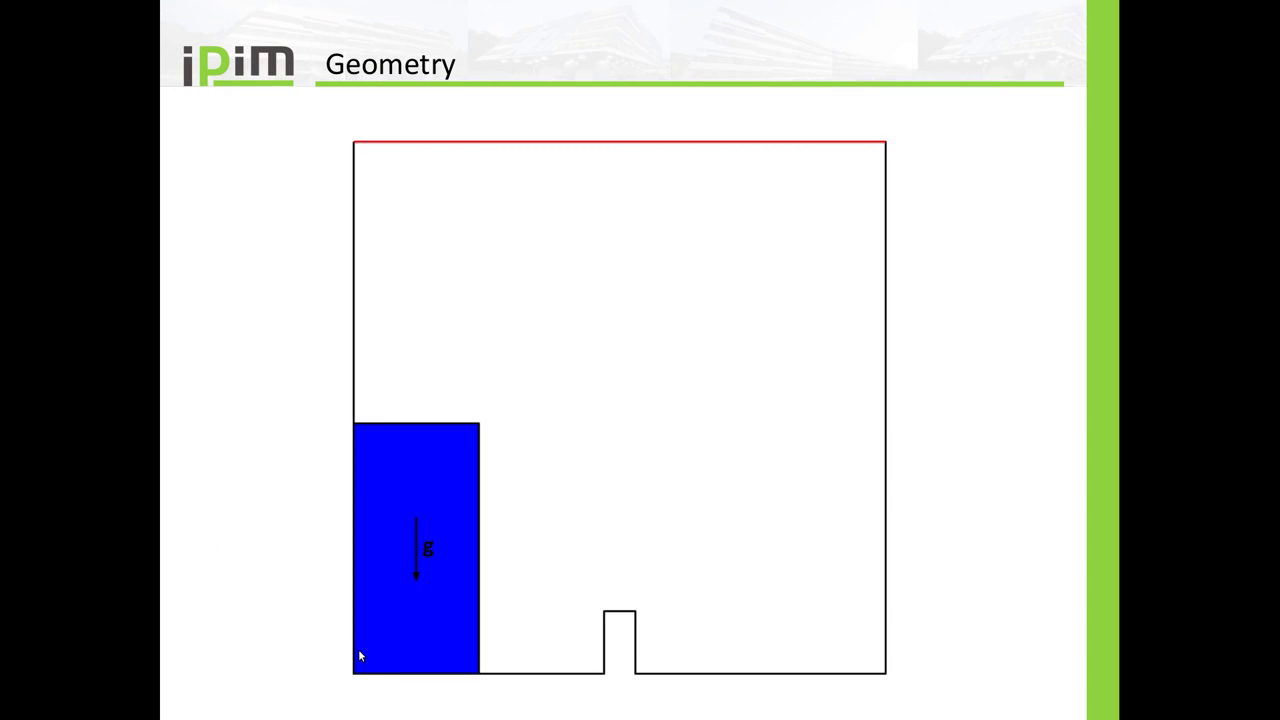
{"action": "key", "text": "ctrl+alt+Right"}
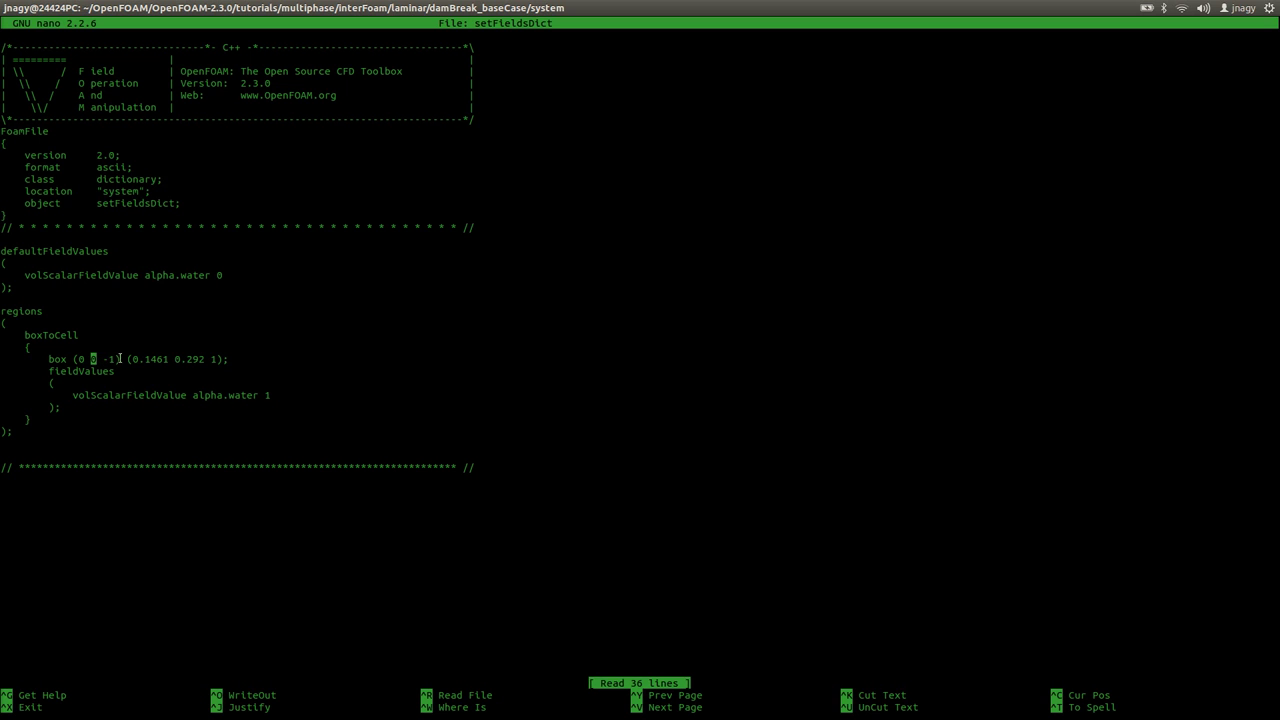
{"action": "left_click_drag", "start_coordinate": [176, 359], "coordinate": [205, 359]}
{"action": "key", "text": "ctrl+alt+Left"}
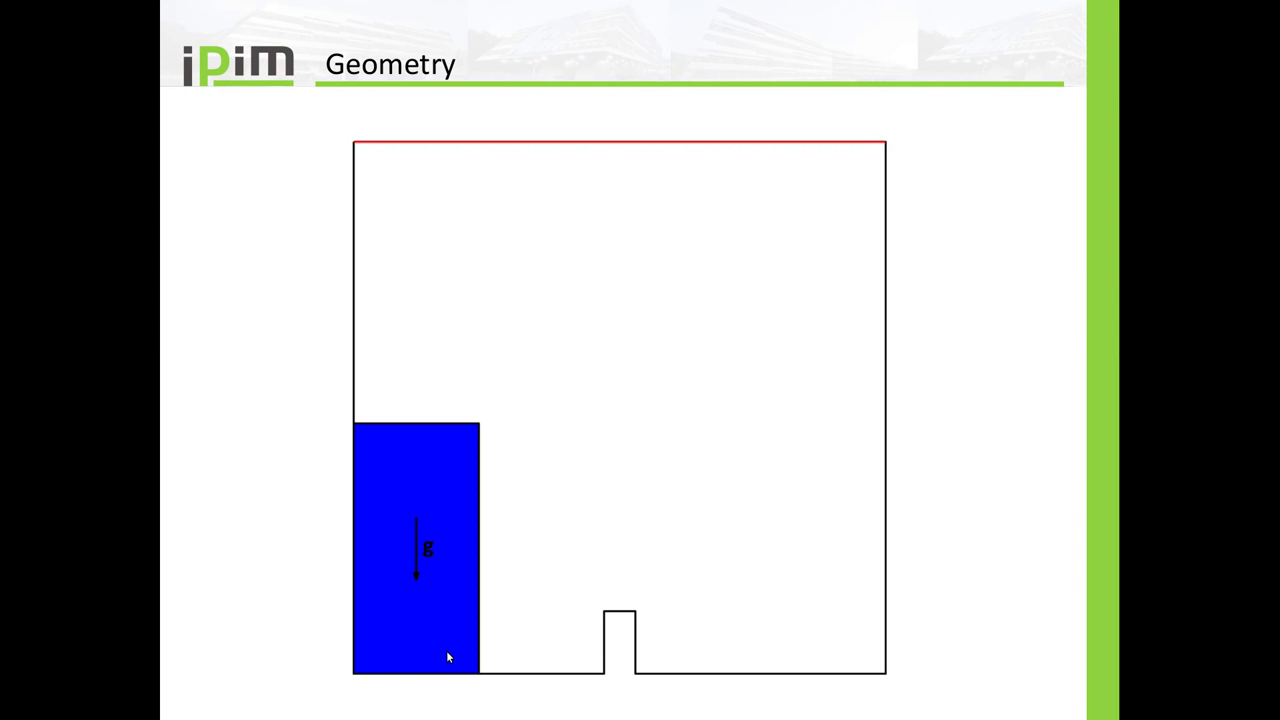
{"action": "key", "text": "ctrl+alt+Right"}
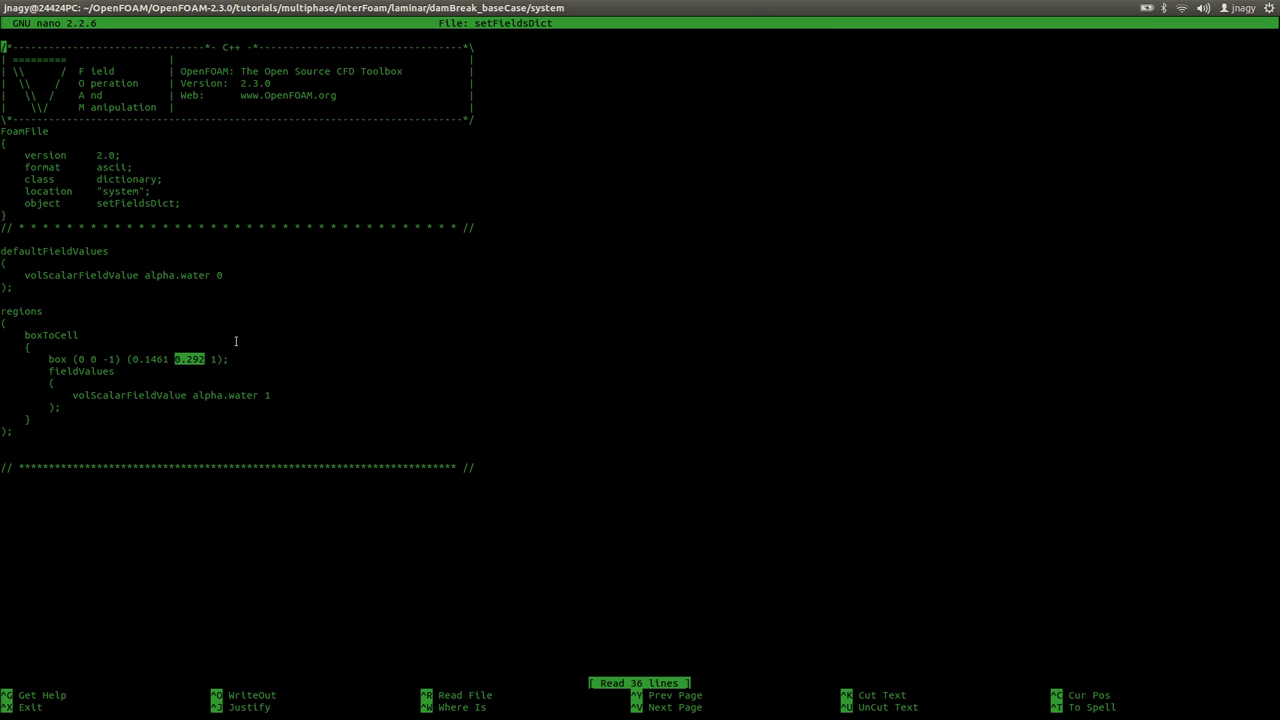
{"action": "double_click", "coordinate": [106, 358]}
{"action": "left_click_drag", "start_coordinate": [204, 358], "coordinate": [228, 358]}
{"action": "left_click", "coordinate": [228, 358]}
Check the region's alpha.water 1 value and the default alpha.water line
{"action": "left_click_drag", "start_coordinate": [275, 395], "coordinate": [72, 395]}
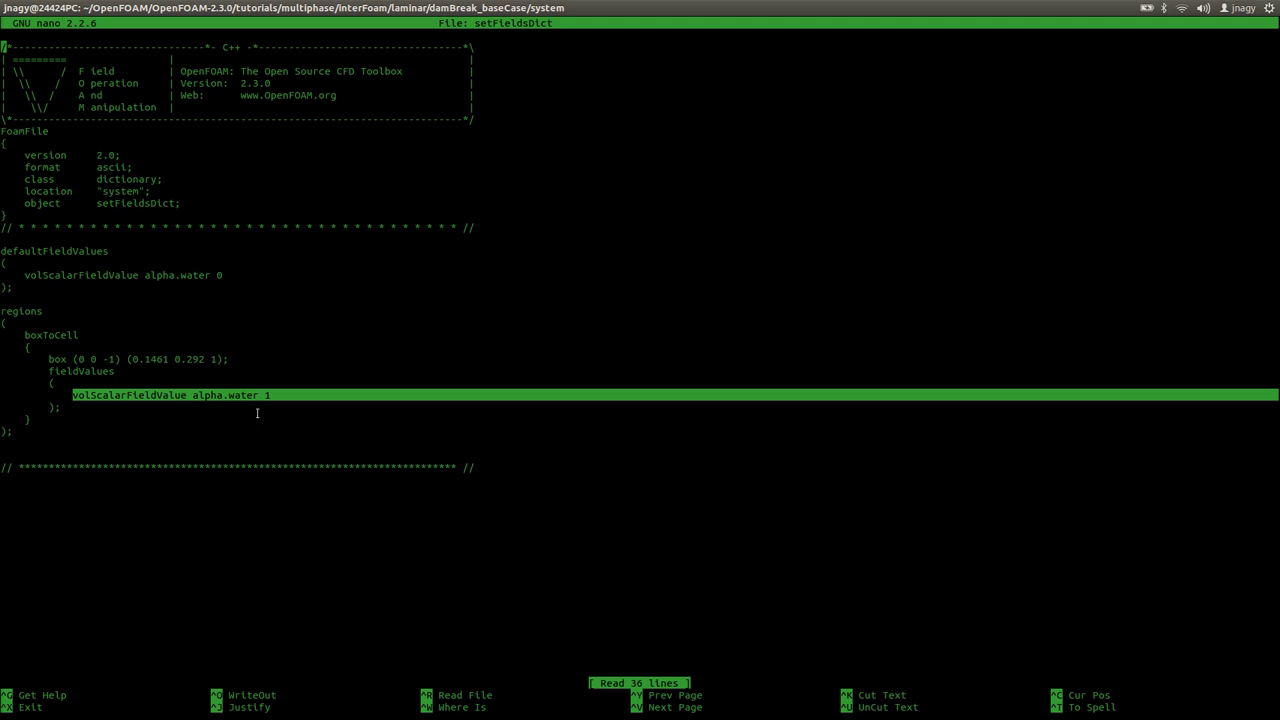
{"action": "key", "text": "alt+Tab"}
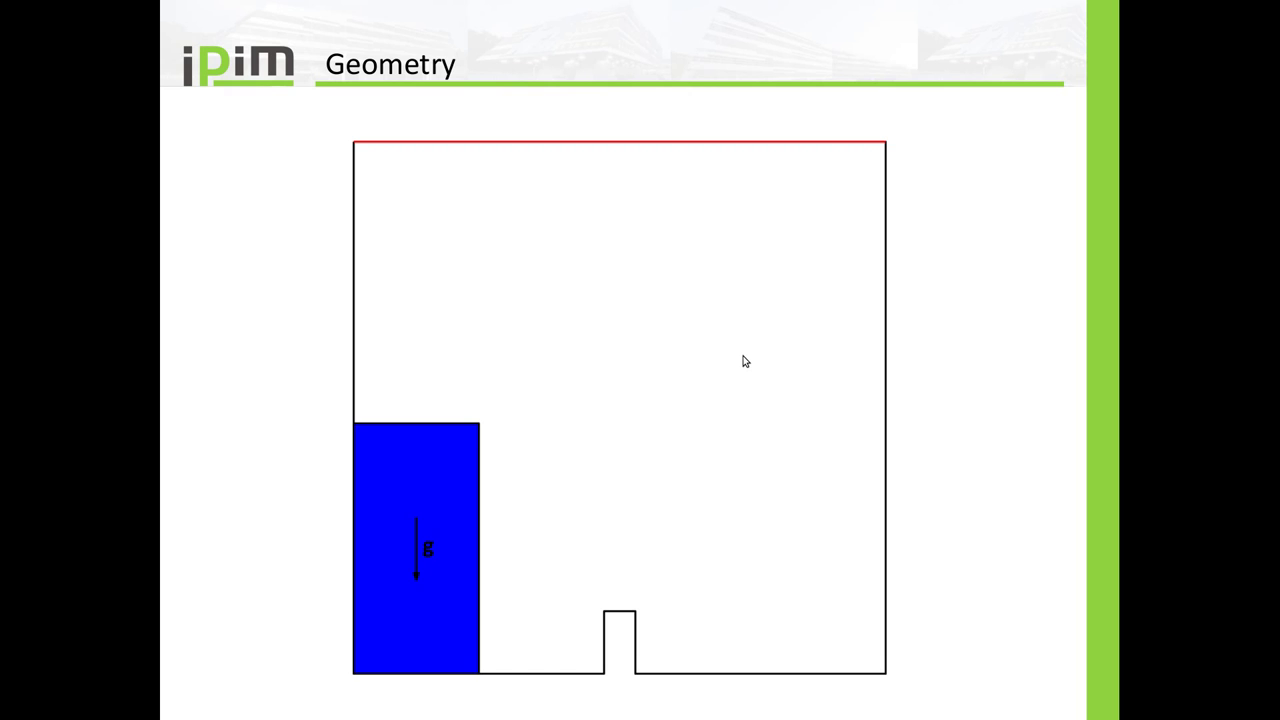
{"action": "key", "text": "alt+Tab"}
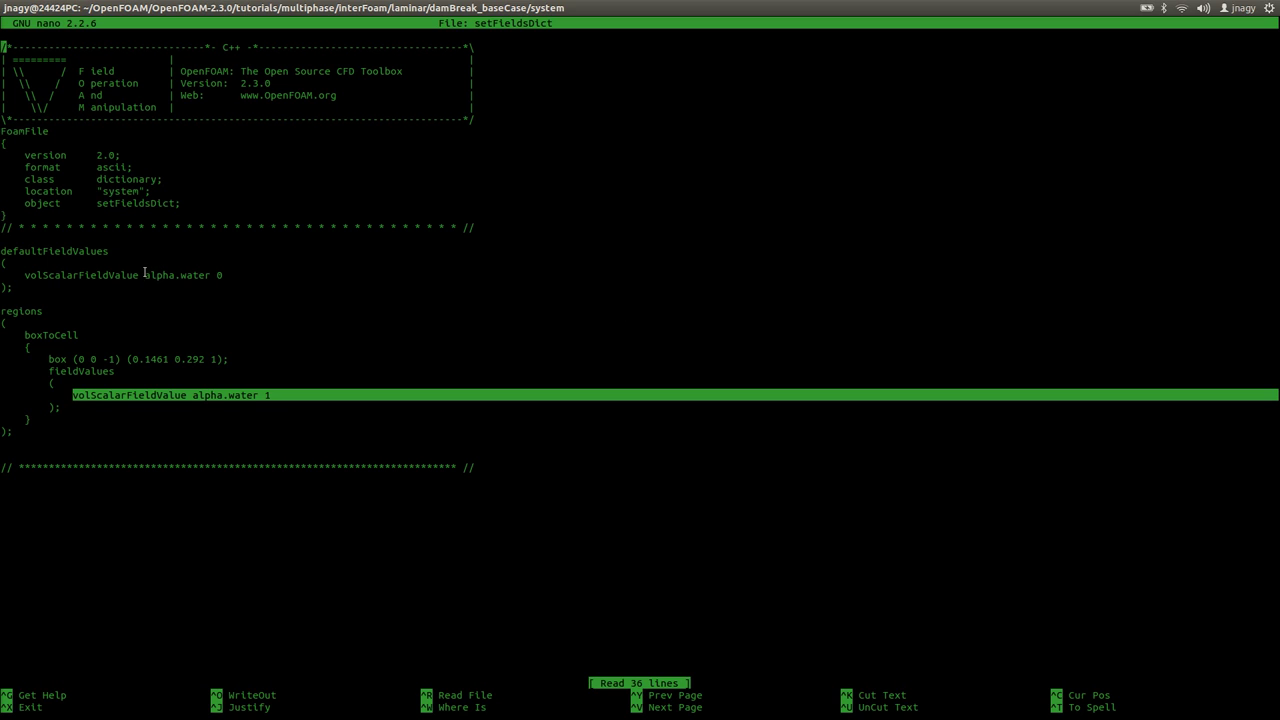
{"action": "left_click_drag", "start_coordinate": [146, 273], "coordinate": [190, 283]}
{"action": "left_click", "coordinate": [198, 278]}
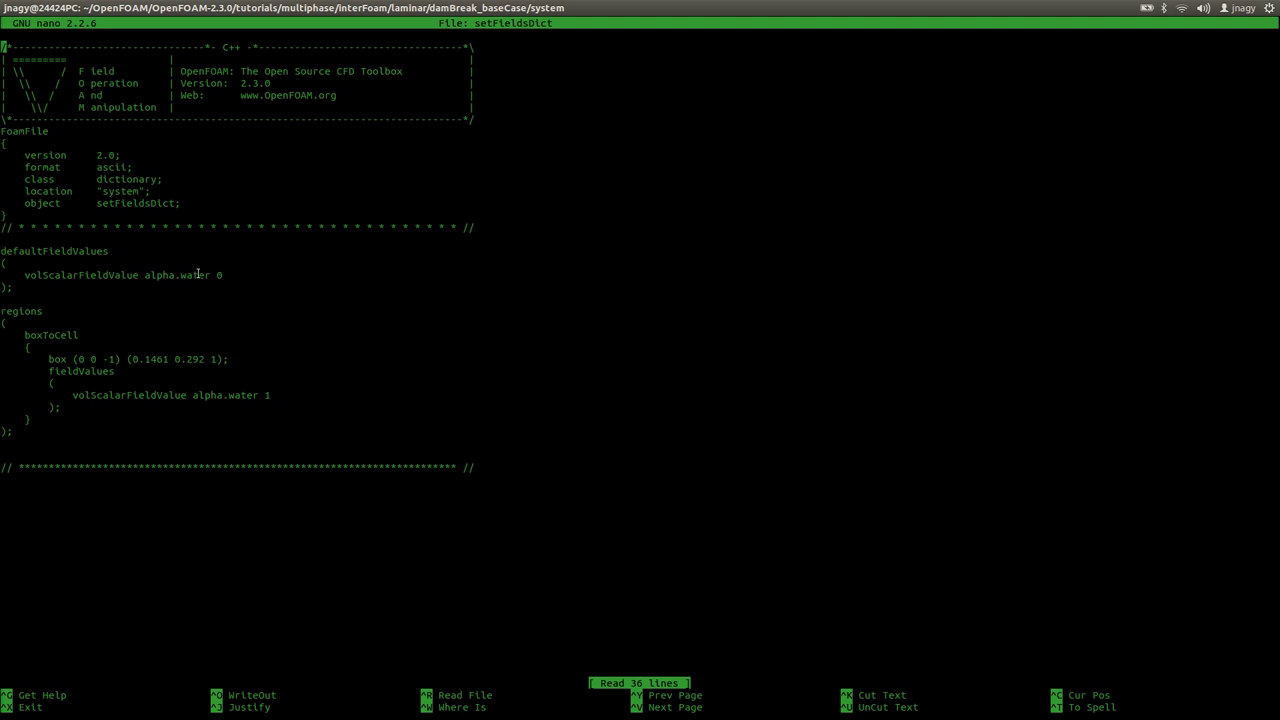
{"action": "triple_click", "coordinate": [198, 278]}
{"action": "left_click", "coordinate": [236, 401]}
Return to the damBreak_baseCase folder and run setFields
{"action": "key", "text": "ctrl+x"}
{"action": "type", "text": "cd .."}
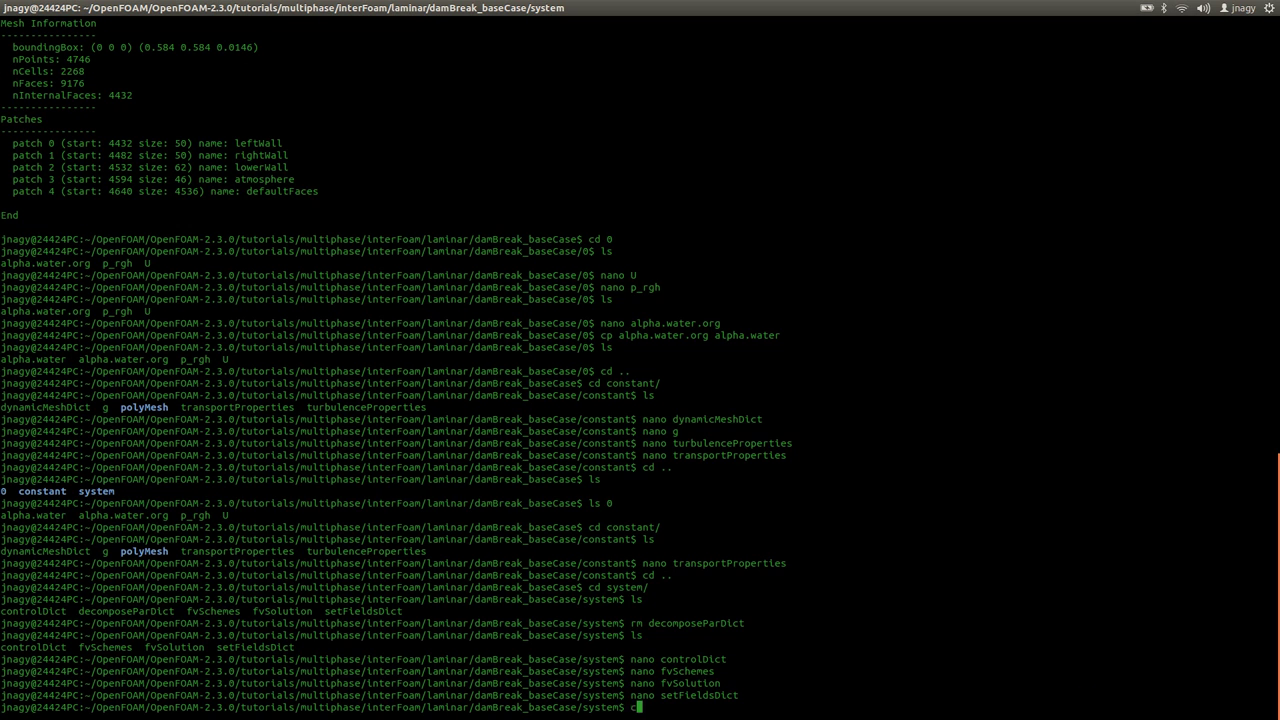
{"action": "key", "text": "Return"}
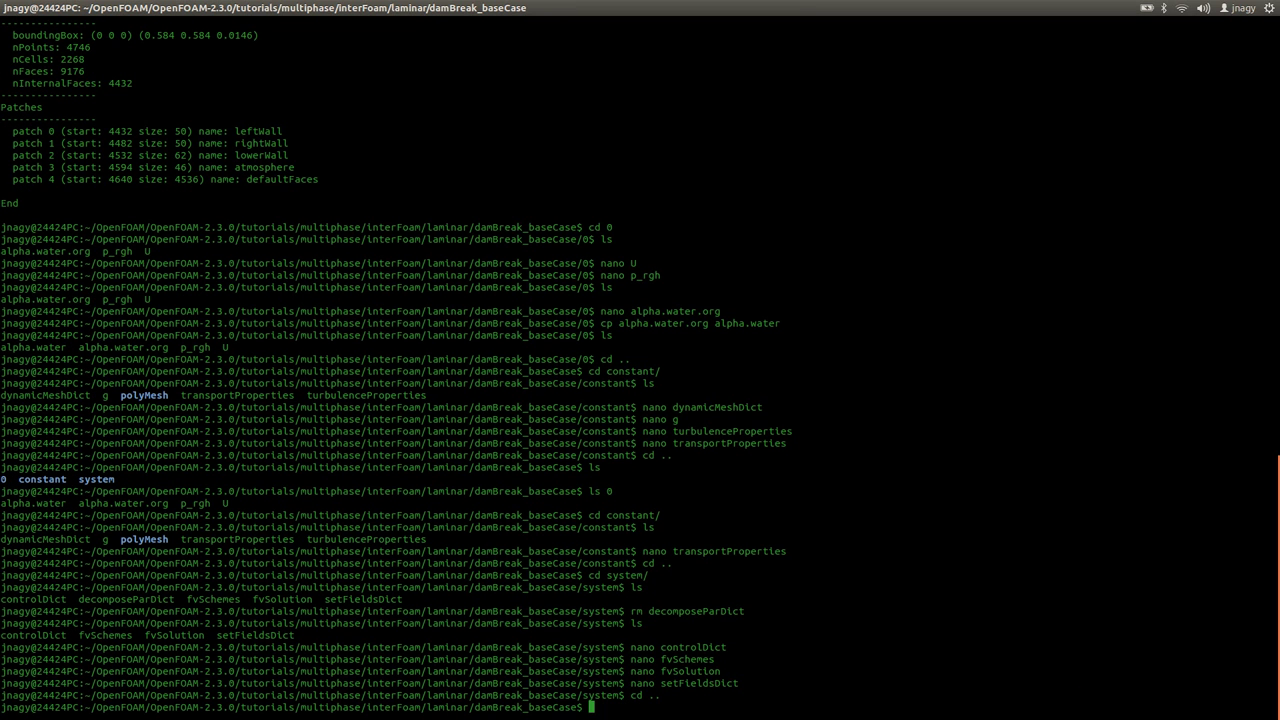
{"action": "type", "text": "setFields"}
{"action": "key", "text": "Return"}
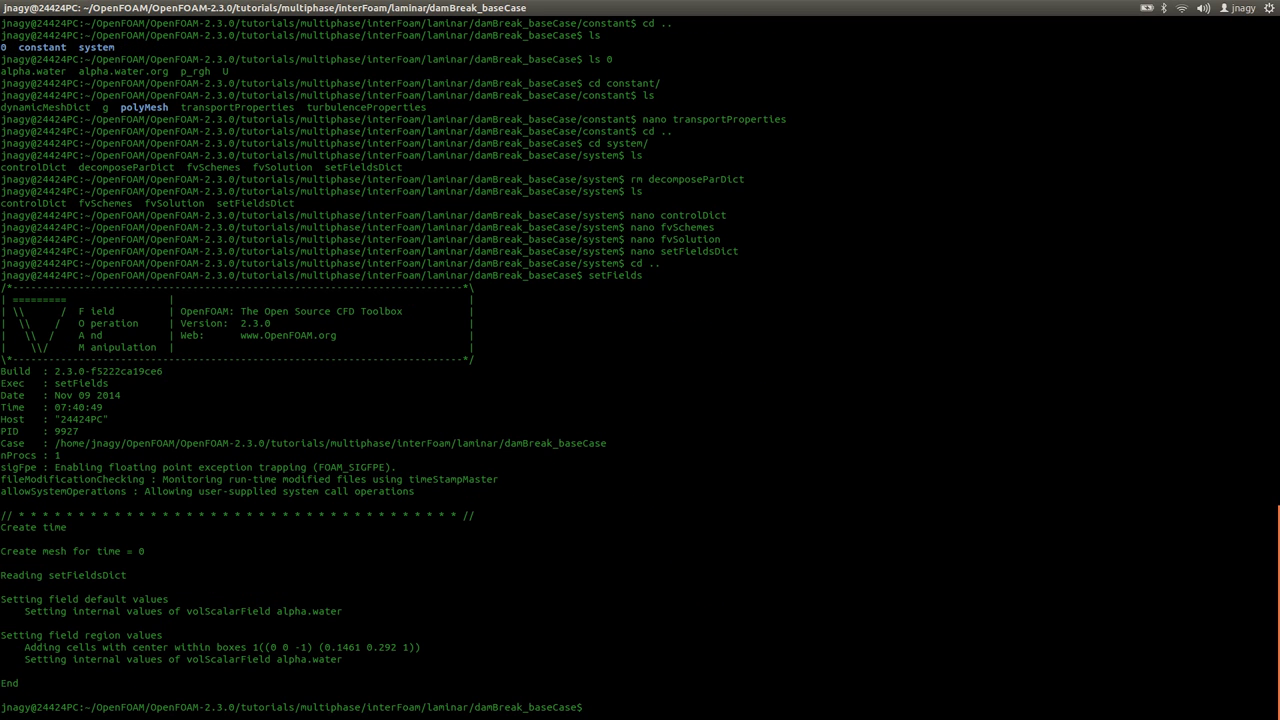
Check the initialized values in 0/alpha.water and list the case folder
{"action": "type", "text": "nano 0/alpha.water"}
{"action": "key", "text": "Return"}
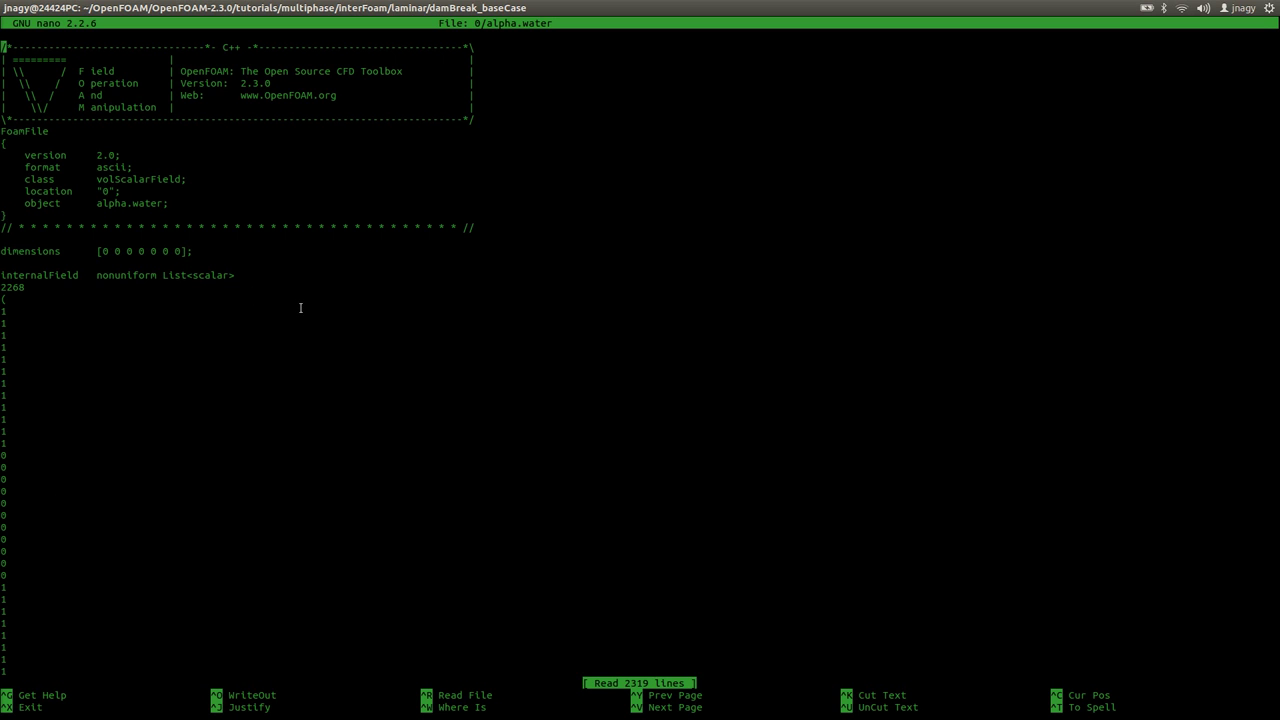
{"action": "key", "text": "ctrl+x"}
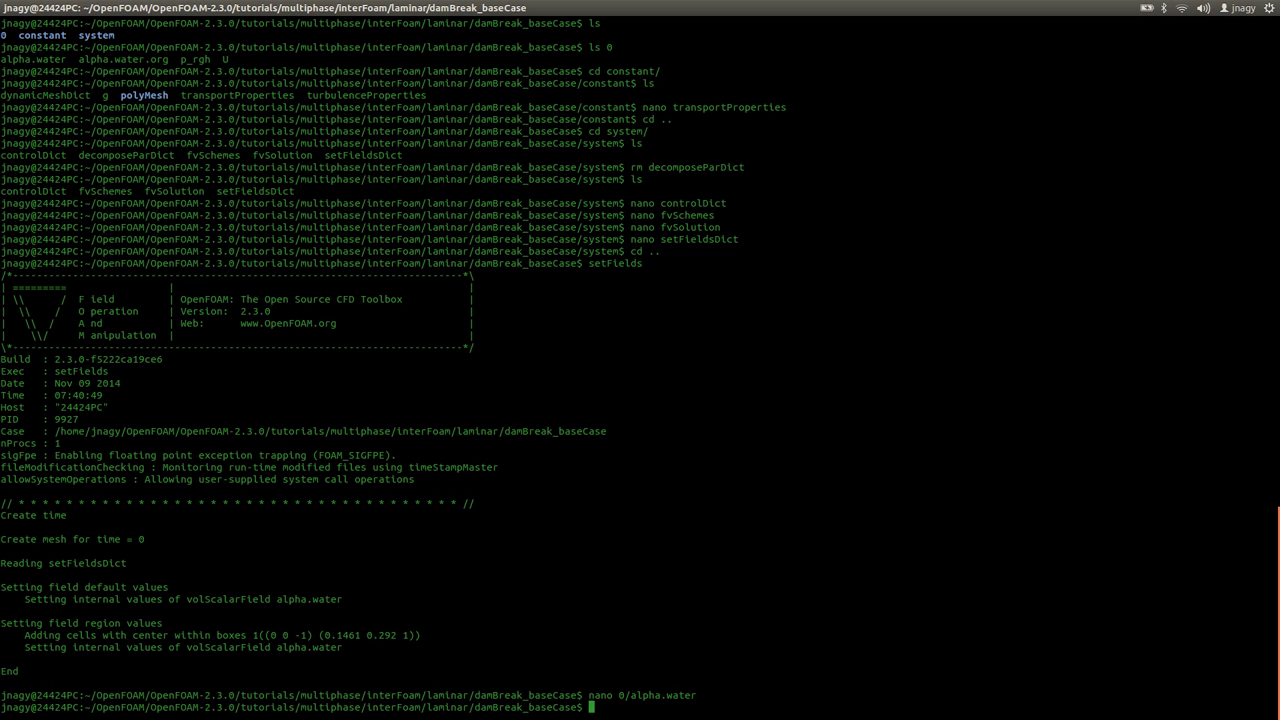
{"action": "type", "text": "ls"}
{"action": "key", "text": "Return"}
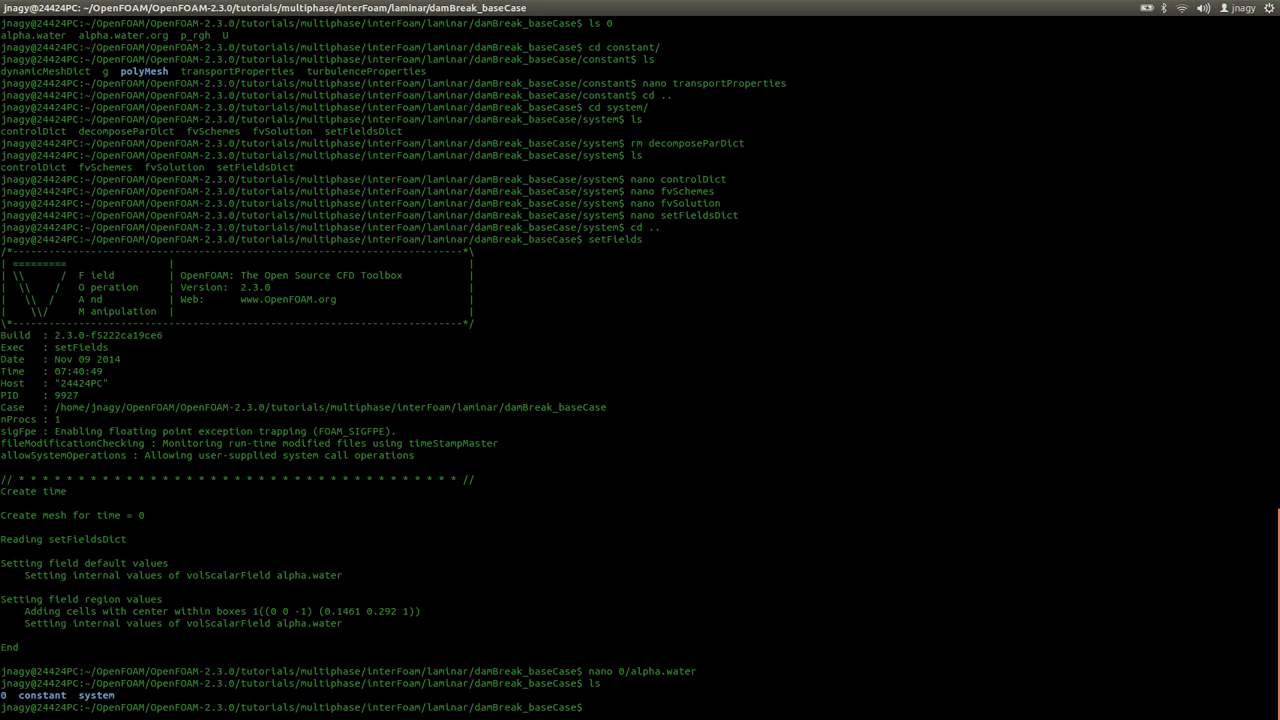
Create an empty foam.foam file and launch ParaView on it in the background
{"action": "type", "text": "nano fl"}
{"action": "key", "text": "BackSpace"}
{"action": "type", "text": "oam.foam"}
{"action": "key", "text": "Return"}
{"action": "key", "text": "ctrl+x"}
{"action": "type", "text": "para"}
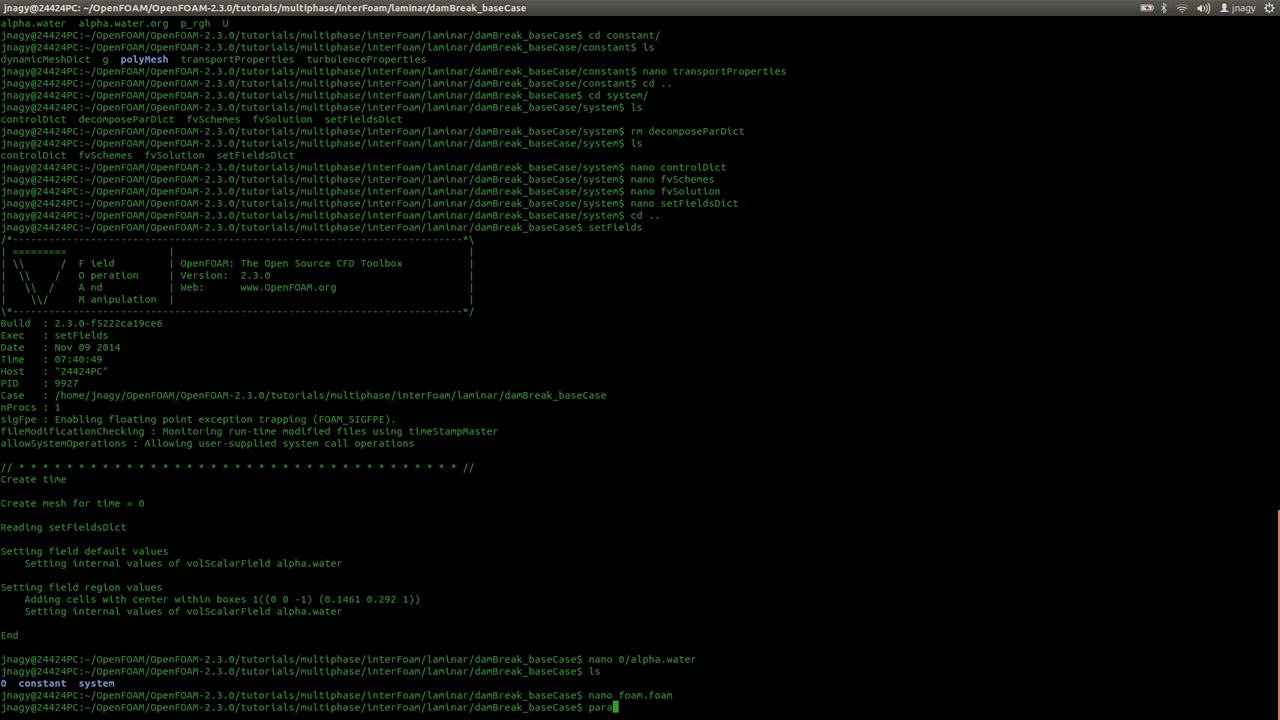
{"action": "type", "text": "view foam.foam &"}
{"action": "key", "text": "Return"}
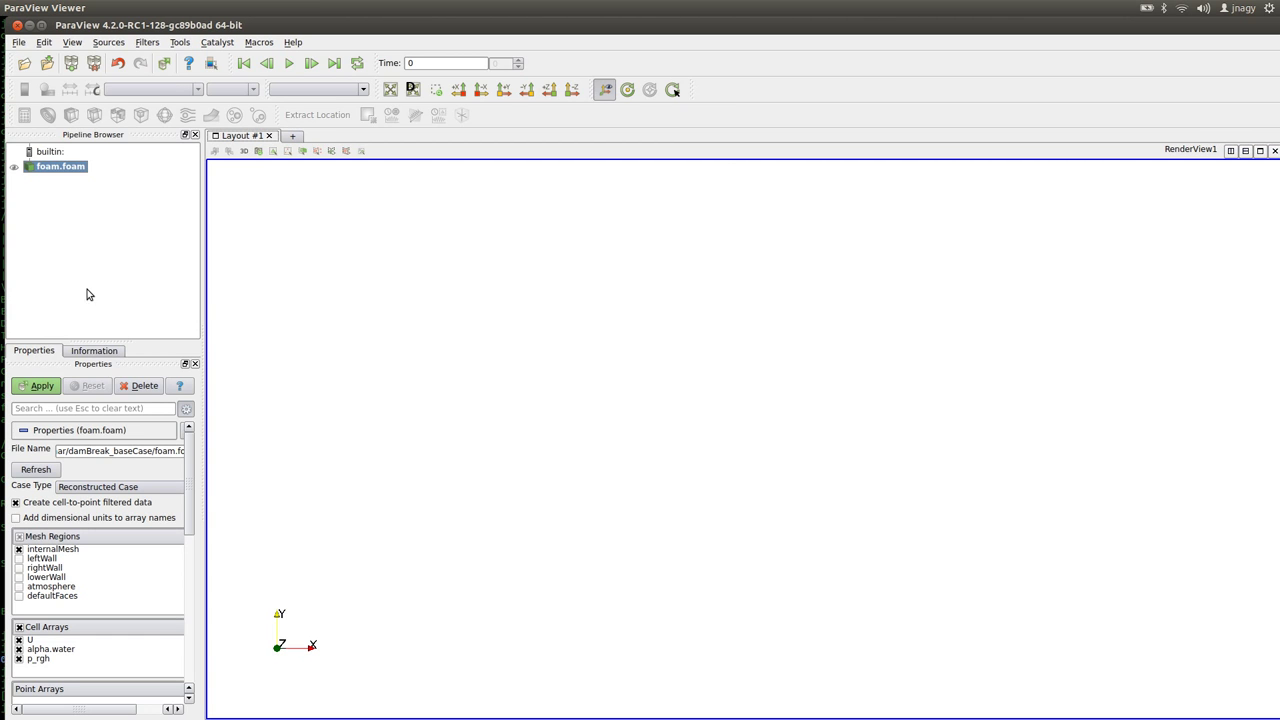
Apply to render the mesh, preview Surface With Edges, then revert to Surface
{"action": "left_click", "coordinate": [38, 389]}
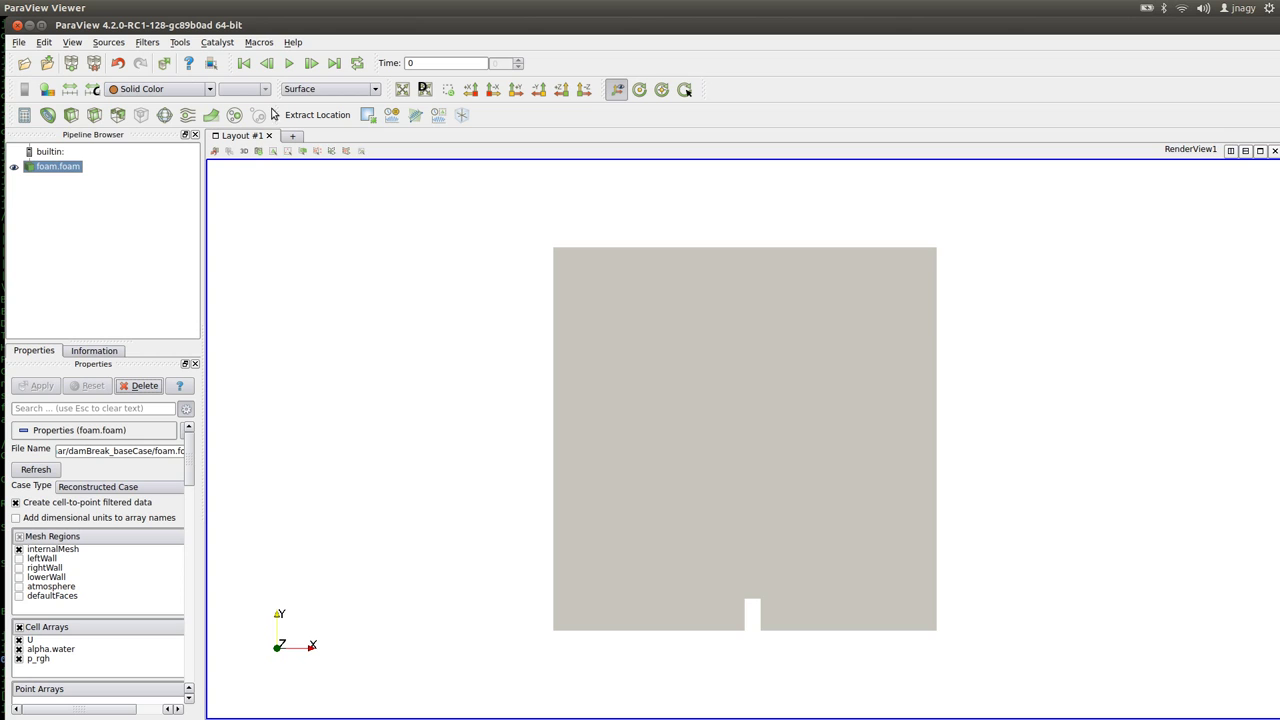
{"action": "left_click", "coordinate": [330, 92]}
{"action": "left_click", "coordinate": [335, 139]}
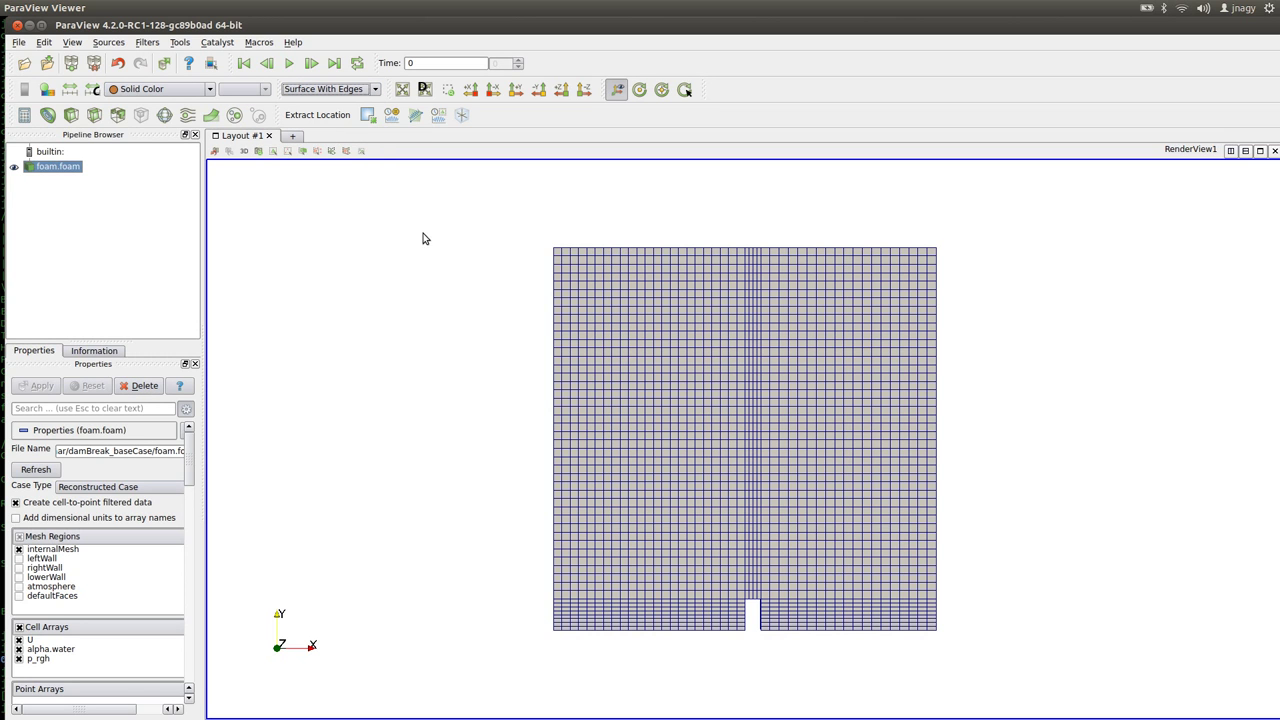
{"action": "left_click", "coordinate": [322, 88]}
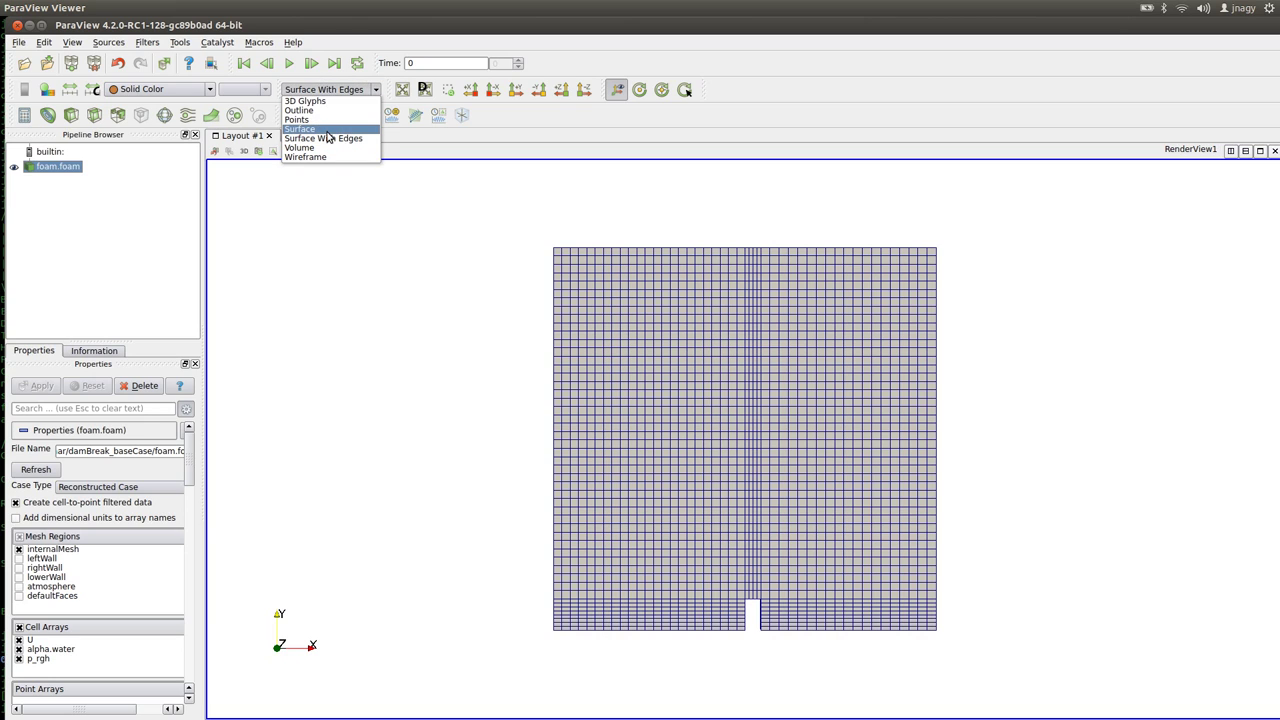
{"action": "left_click", "coordinate": [327, 131]}
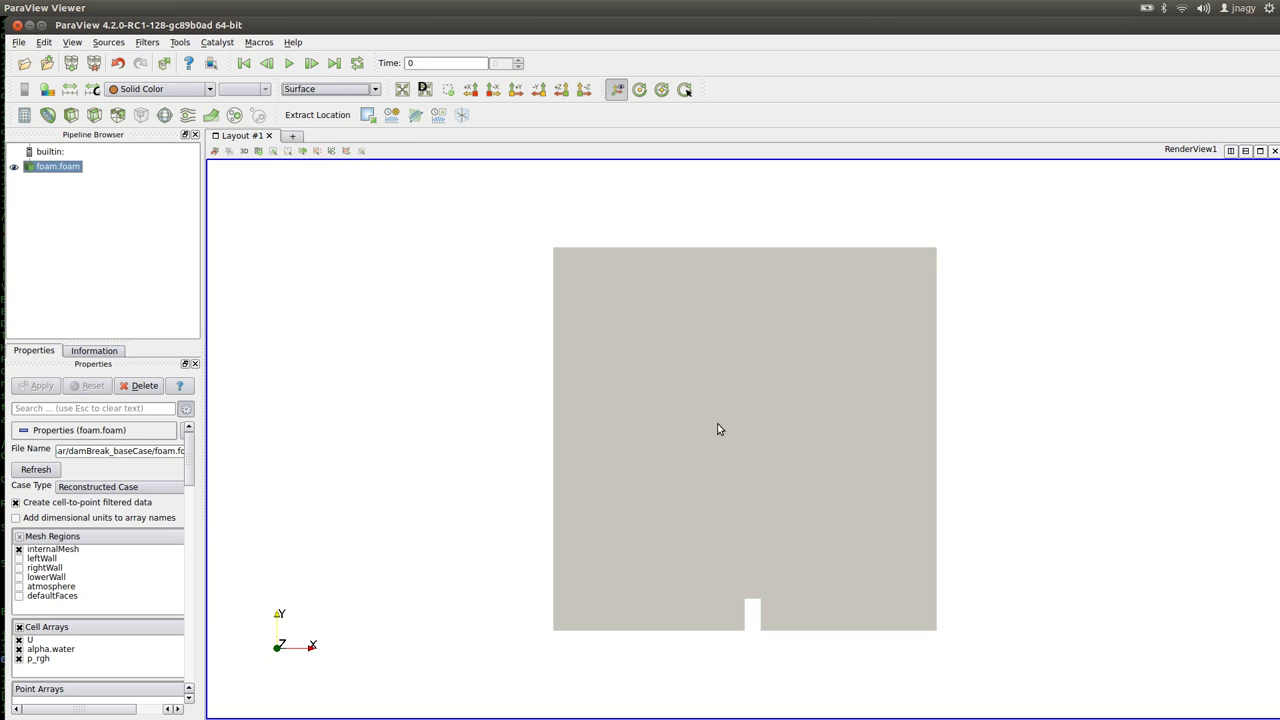
Colour the mesh by U, then p_rgh, then alpha.water
{"action": "left_click", "coordinate": [140, 89]}
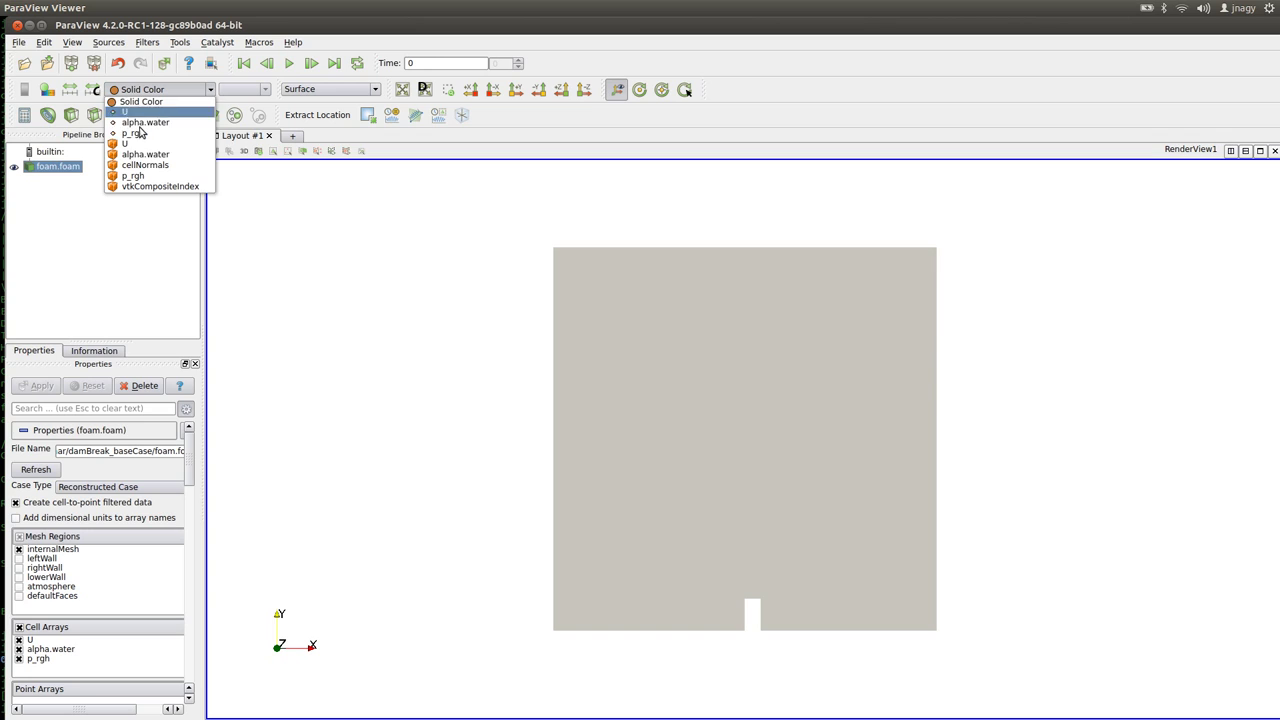
{"action": "left_click", "coordinate": [128, 143]}
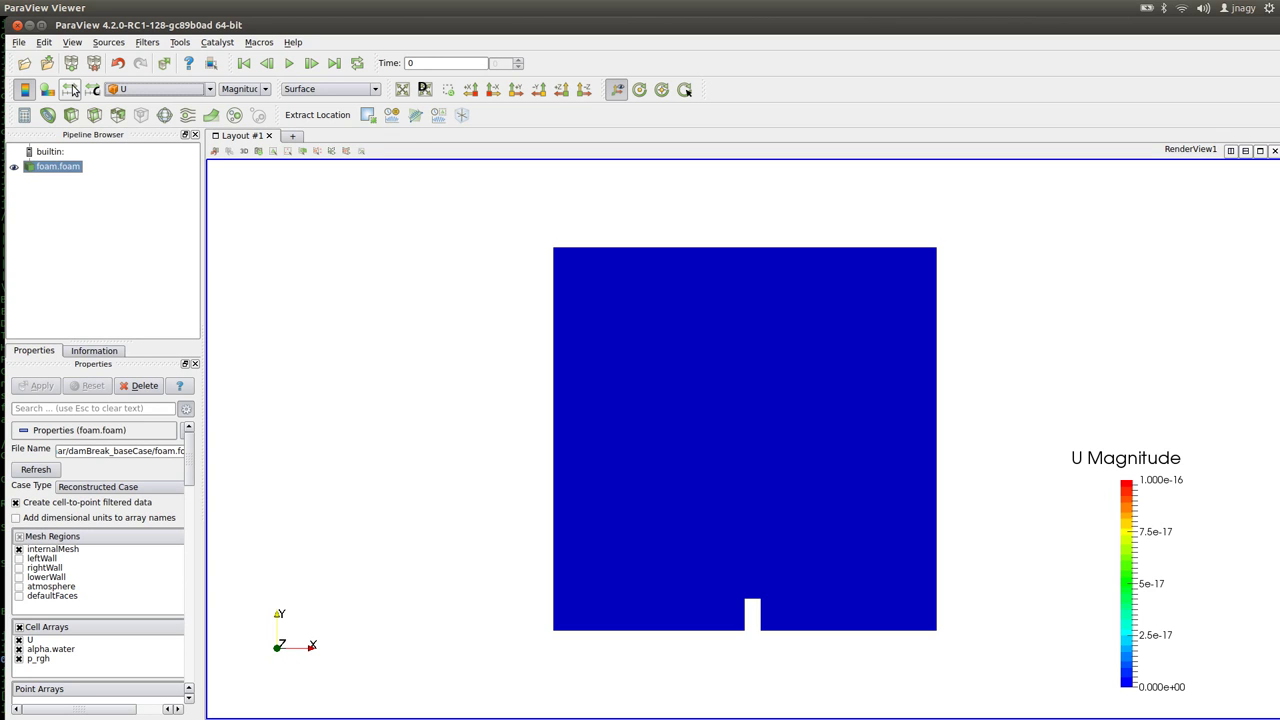
{"action": "left_click", "coordinate": [172, 89]}
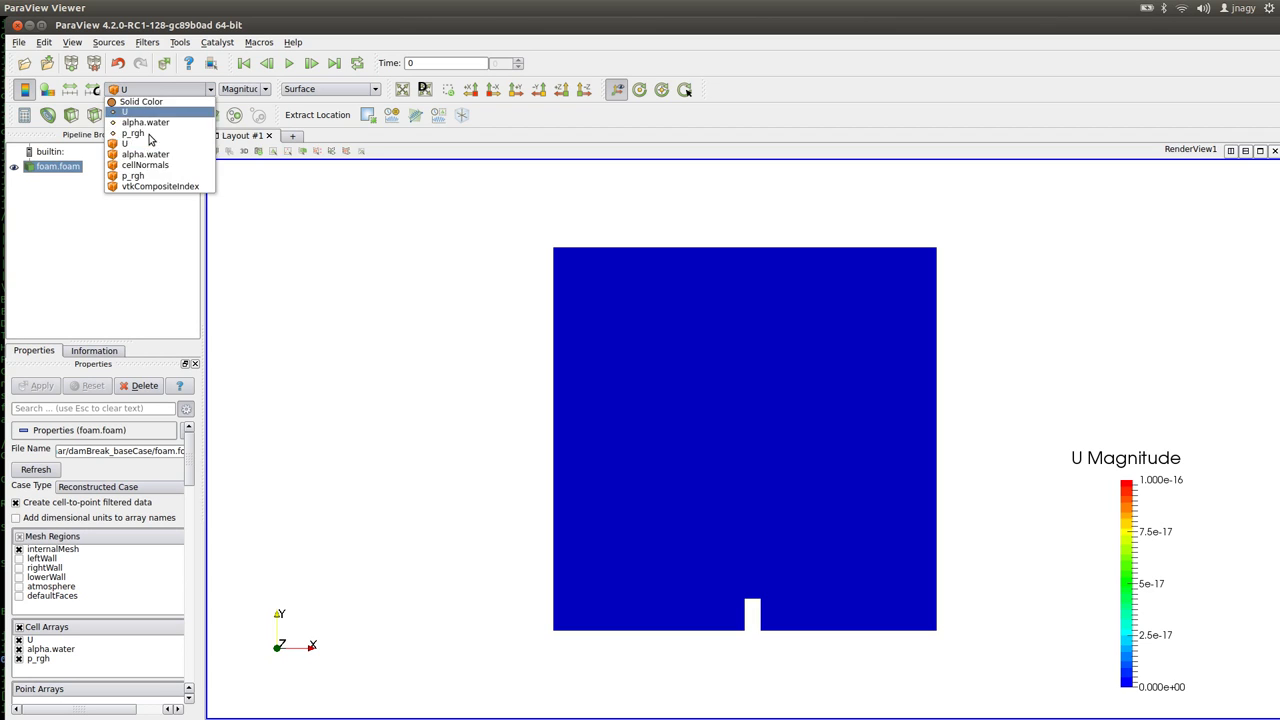
{"action": "left_click", "coordinate": [144, 172]}
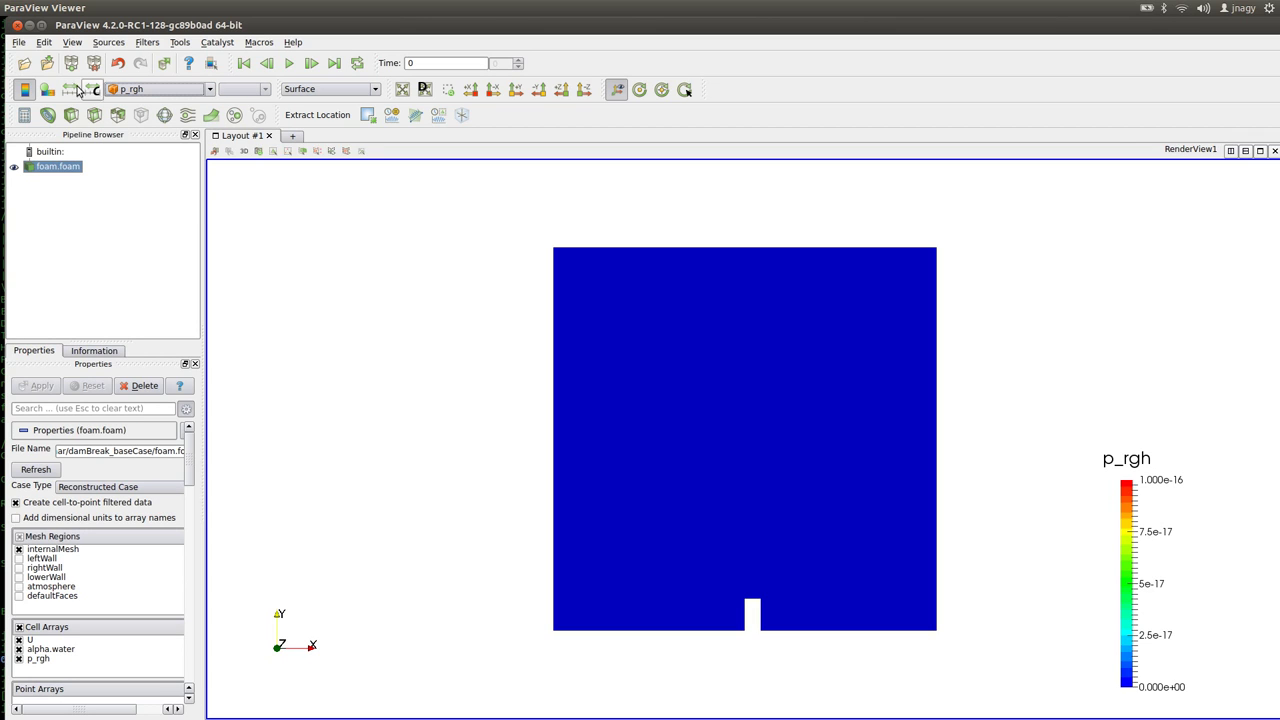
{"action": "left_click", "coordinate": [155, 88]}
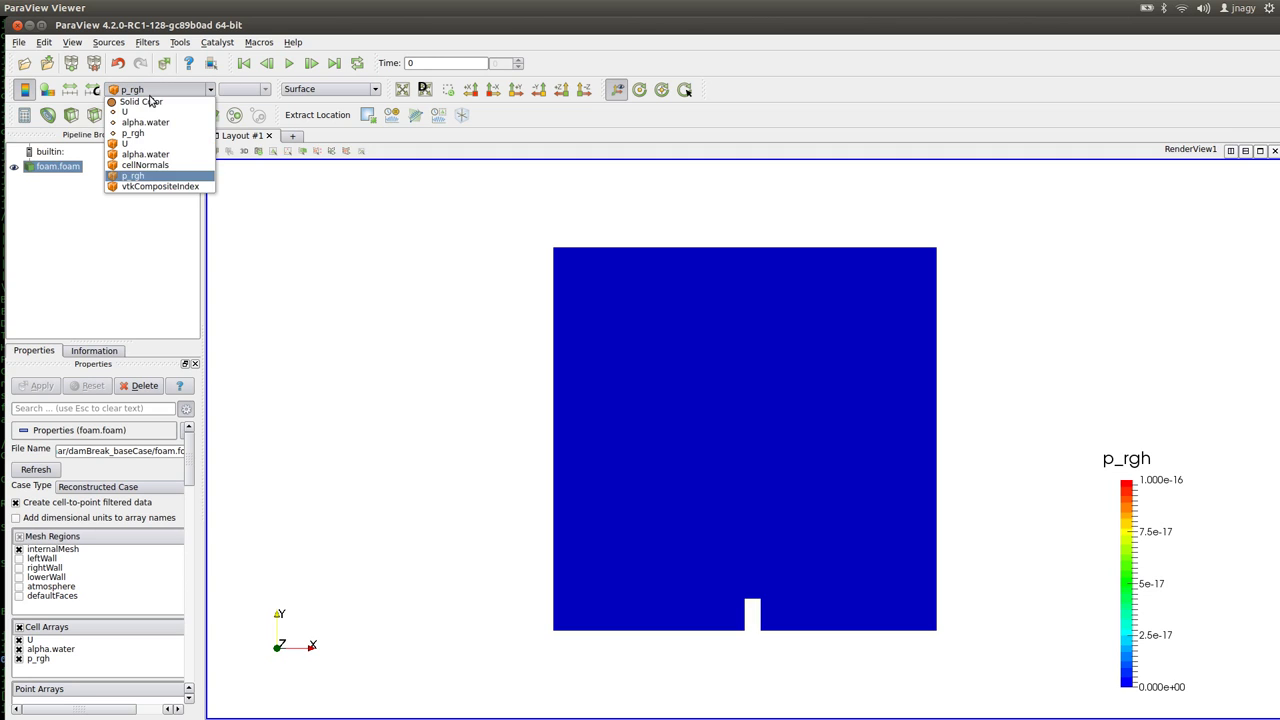
{"action": "left_click", "coordinate": [146, 154]}
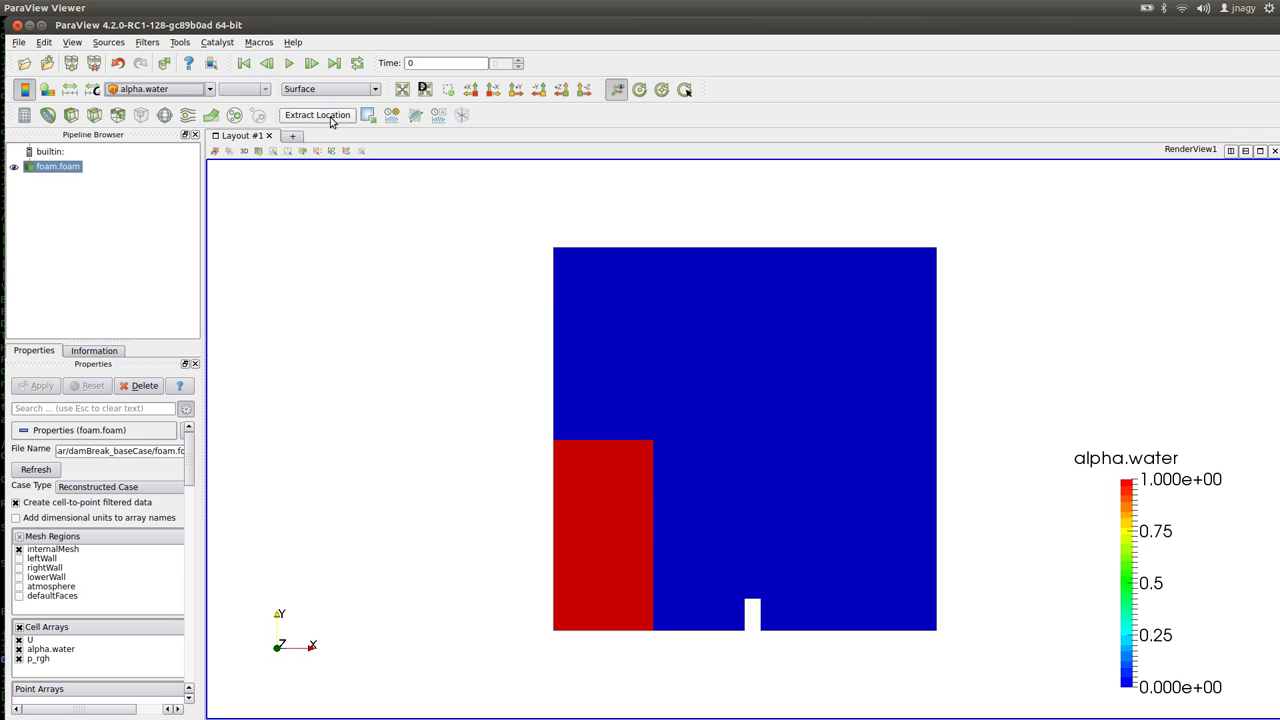
Inspect the water column's cells with Surface With Edges, then return to plain Surface
{"action": "left_click", "coordinate": [368, 89]}
{"action": "left_click", "coordinate": [341, 139]}
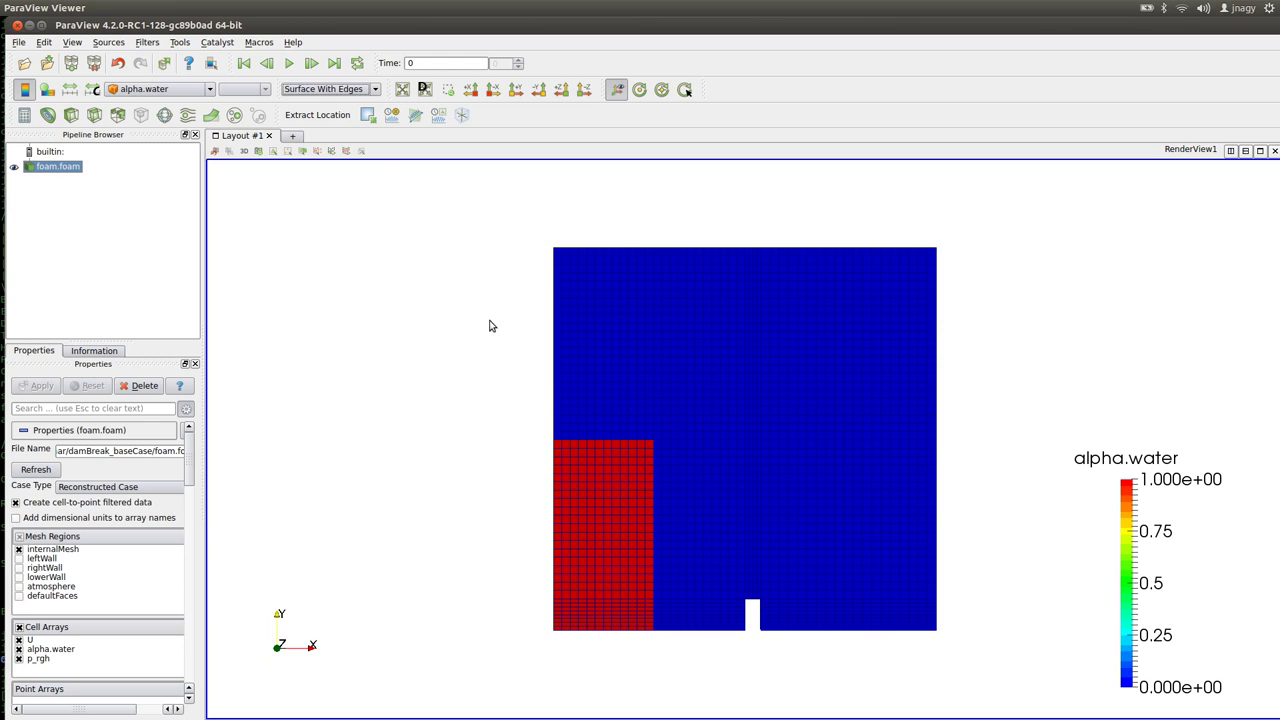
{"action": "left_click", "coordinate": [330, 89]}
{"action": "left_click", "coordinate": [330, 130]}
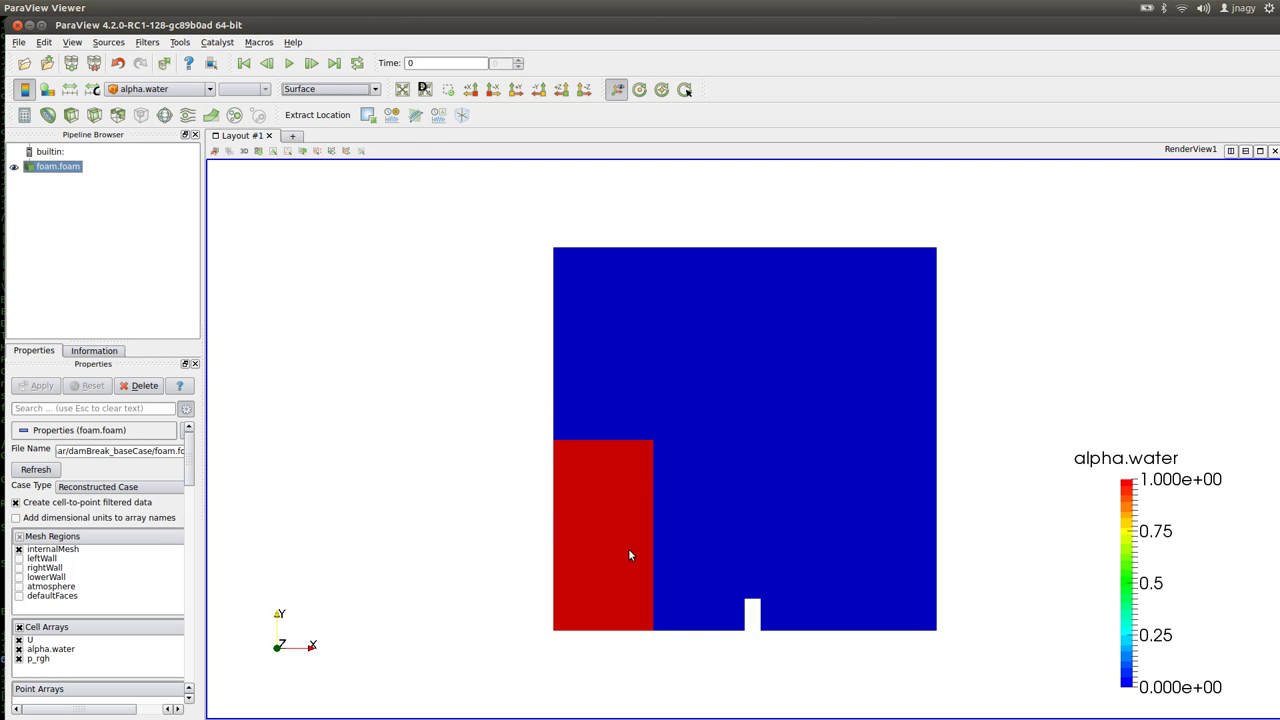
Close ParaView, move up to the laminar tutorials folder with cd .. and list its cases
{"action": "left_click", "coordinate": [17, 24]}
{"action": "type", "text": "cd .."}
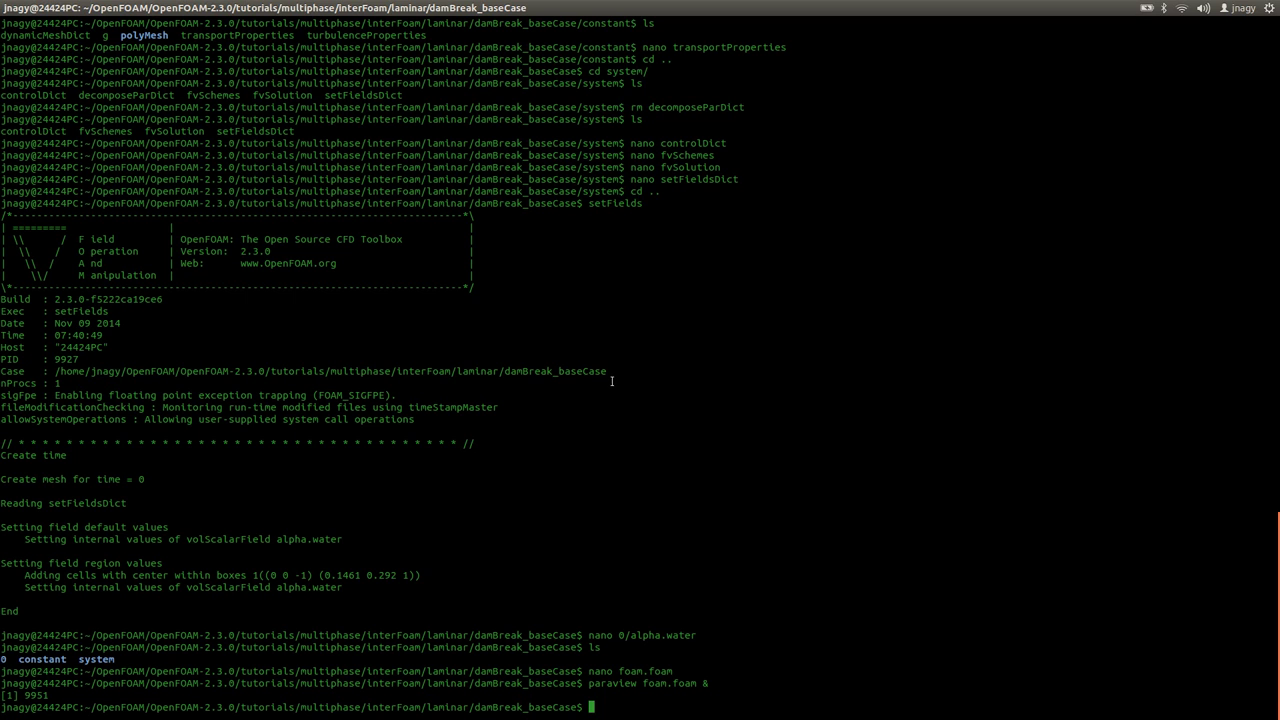
{"action": "key", "text": "Return"}
{"action": "type", "text": "ls"}
{"action": "key", "text": "Return"}
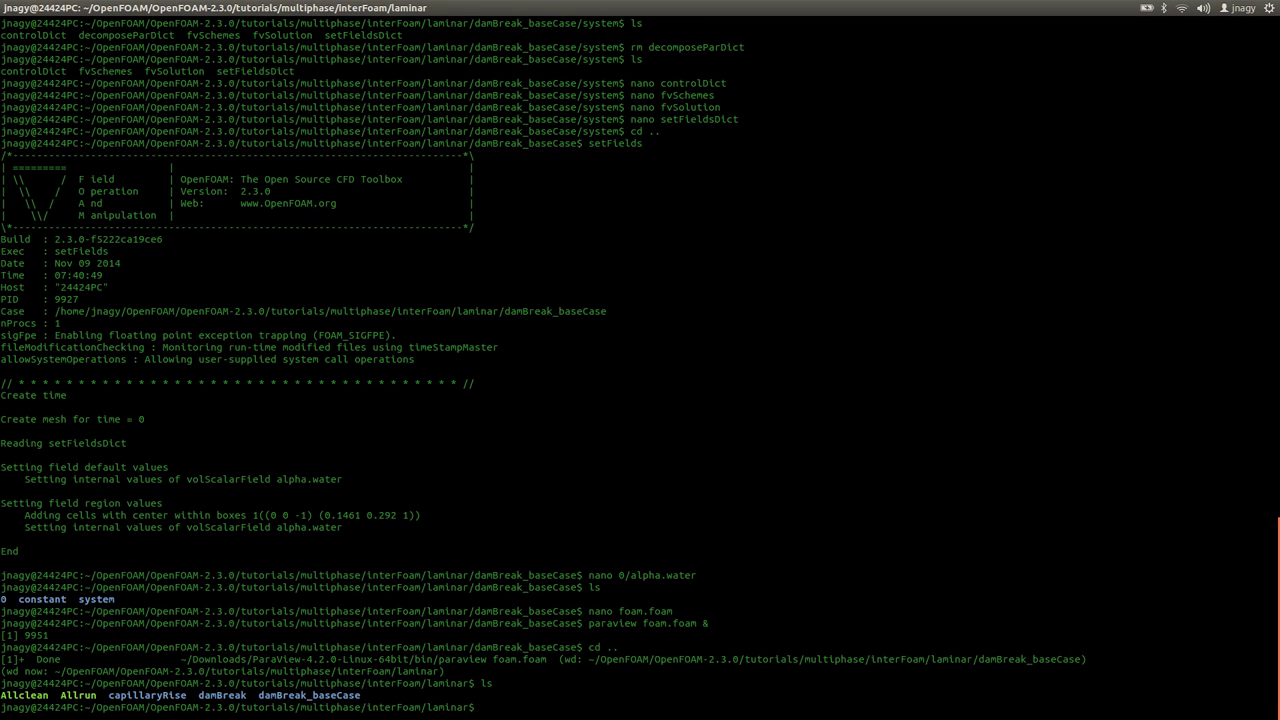
Copy damBreak_baseCase recursively into a new damBreak_coarse folder
{"action": "type", "text": "cp -r damBreak_"}
{"action": "key", "text": "Tab"}
{"action": "type", "text": "damBreak_"}
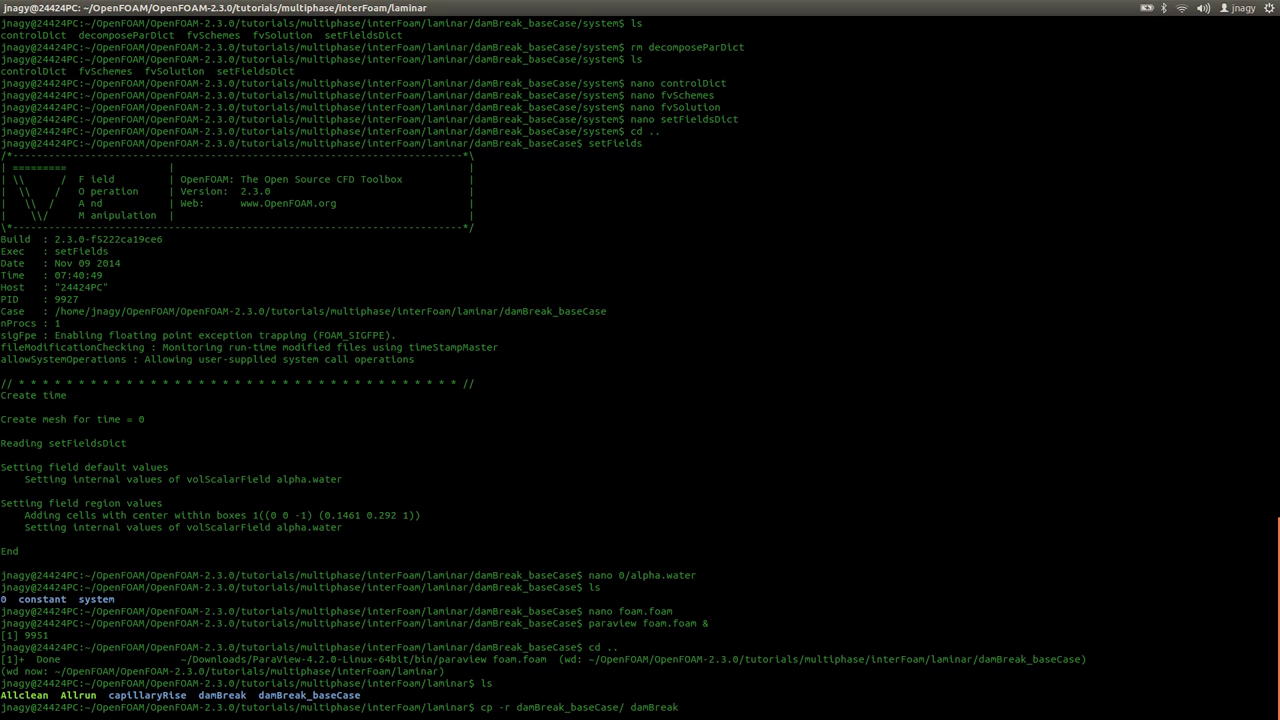
{"action": "type", "text": "source"}
{"action": "key", "text": "BackSpace"}
{"action": "key", "text": "BackSpace"}
{"action": "key", "text": "BackSpace"}
{"action": "key", "text": "BackSpace"}
Make a second copy of damBreak_baseCase, mistakenly named damBreak_fien
{"action": "key", "text": "BackSpace"}
{"action": "key", "text": "BackSpace"}
{"action": "type", "text": "coarse"}
{"action": "key", "text": "Return"}
{"action": "key", "text": "Up"}
{"action": "key", "text": "BackSpace"}
{"action": "key", "text": "BackSpace"}
{"action": "key", "text": "BackSpace"}
{"action": "key", "text": "BackSpace"}
{"action": "key", "text": "BackSpace"}
{"action": "key", "text": "BackSpace"}
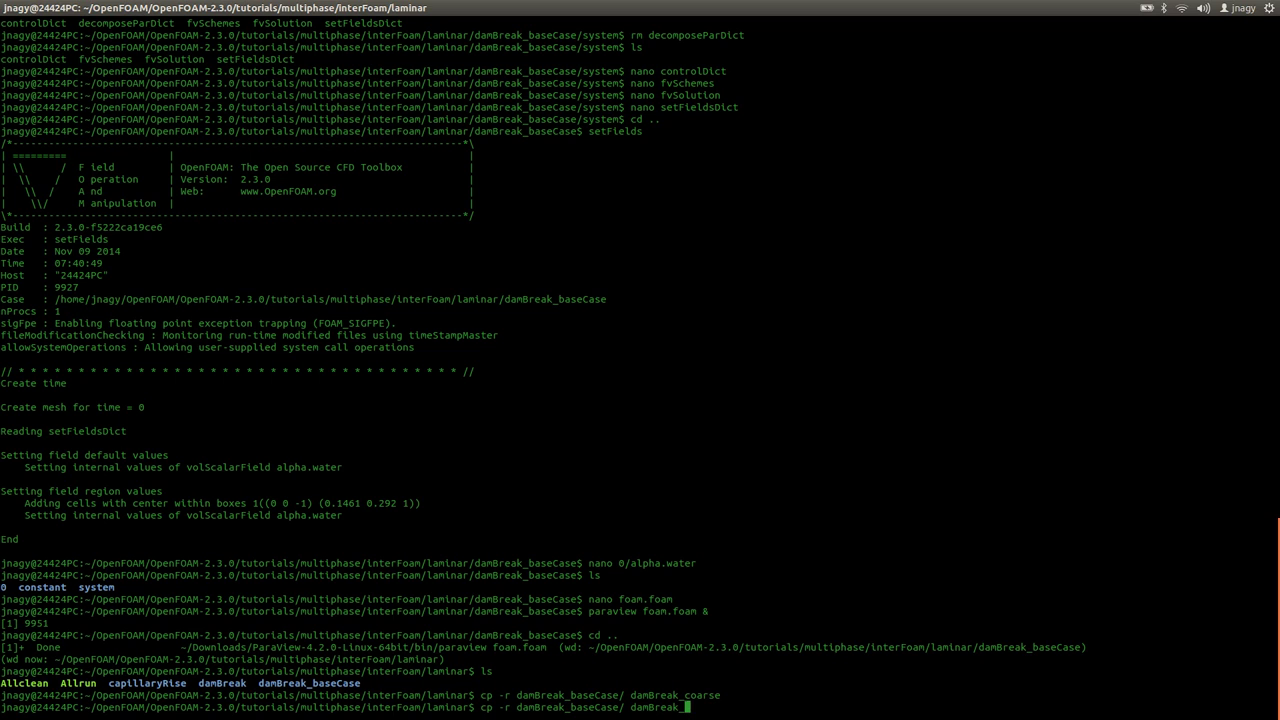
{"action": "type", "text": "fien"}
{"action": "key", "text": "Return"}
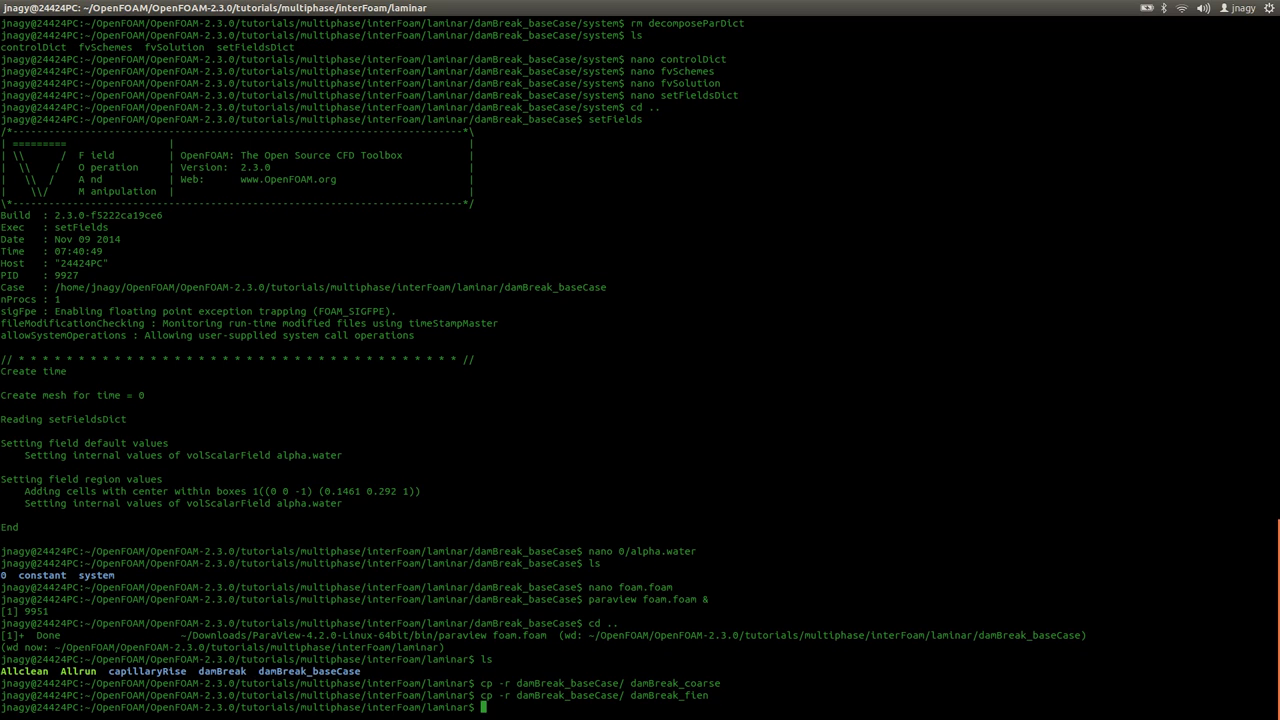
Rename the damBreak_fien folder to damBreak_fine with mv
{"action": "type", "text": "mv damBreak_fien/ damBreak"}
{"action": "key", "text": "BackSpace"}
{"action": "type", "text": "_"}
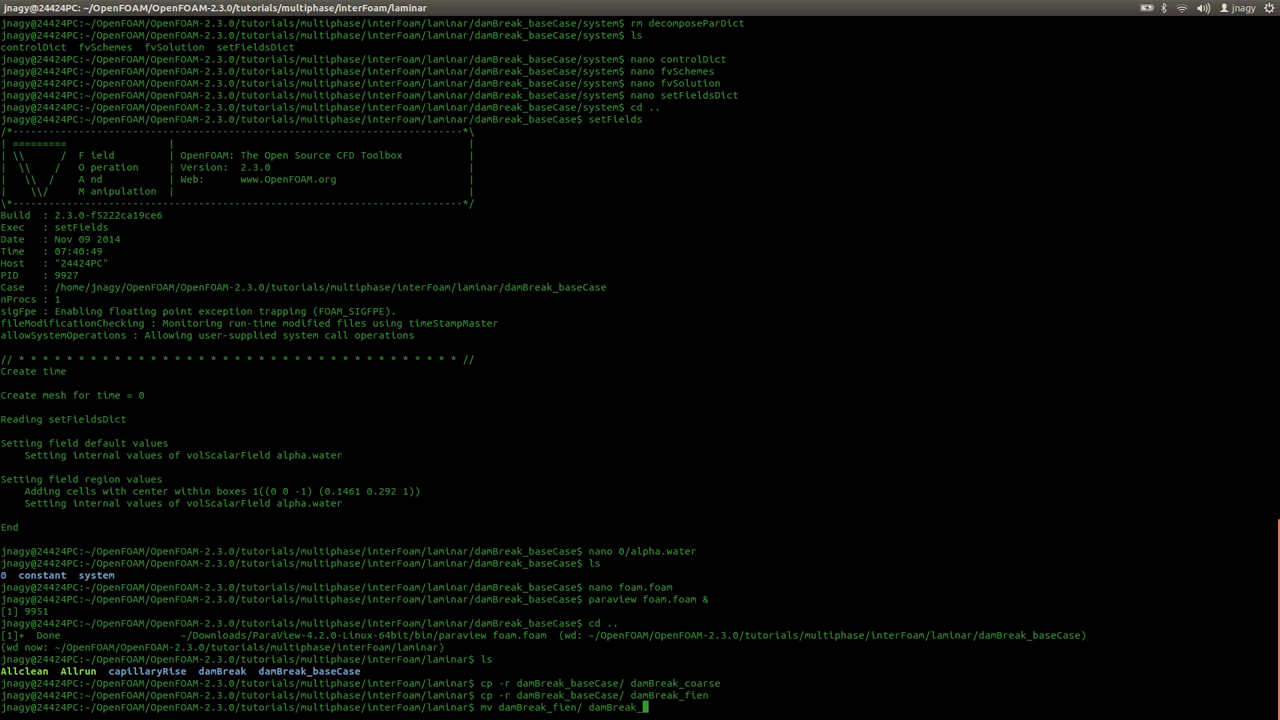
{"action": "type", "text": "fien"}
{"action": "key", "text": "BackSpace"}
{"action": "key", "text": "BackSpace"}
{"action": "type", "text": "ne"}
{"action": "key", "text": "Return"}
List the folder and highlight the new damBreak_coarse and damBreak_fine cases
{"action": "type", "text": "ls"}
{"action": "key", "text": "Return"}
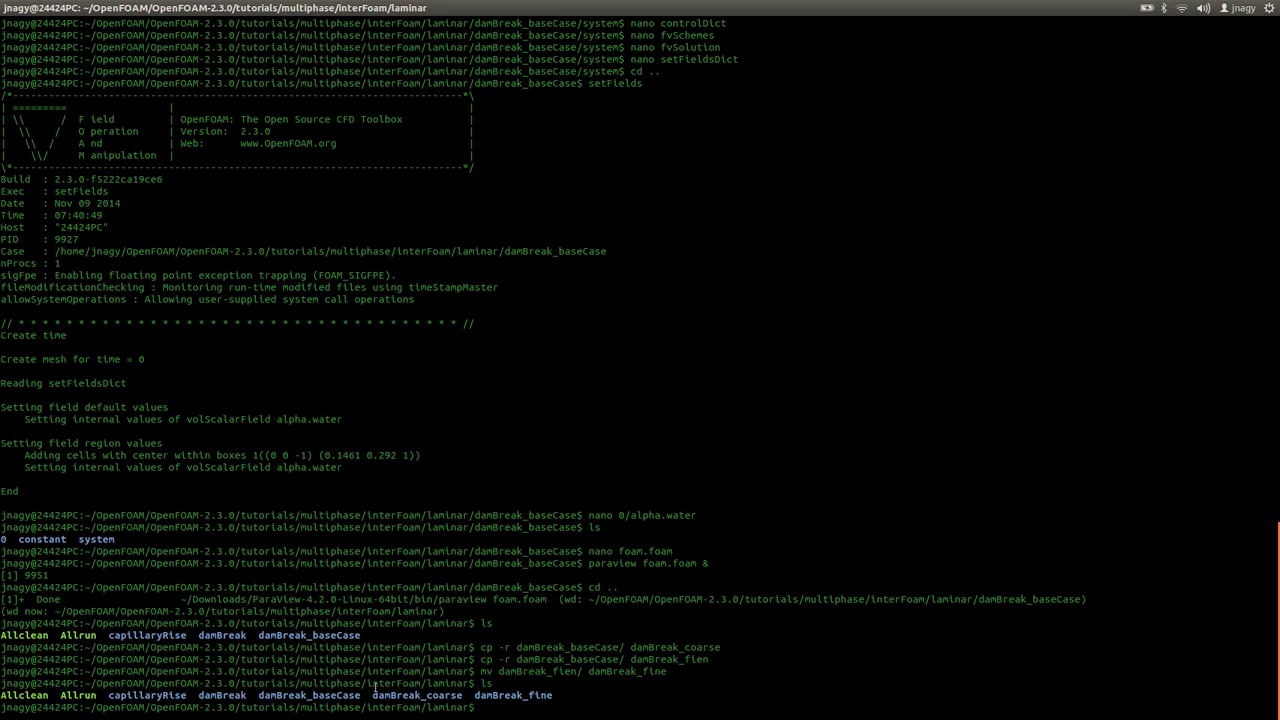
{"action": "left_click_drag", "start_coordinate": [375, 698], "coordinate": [550, 690]}
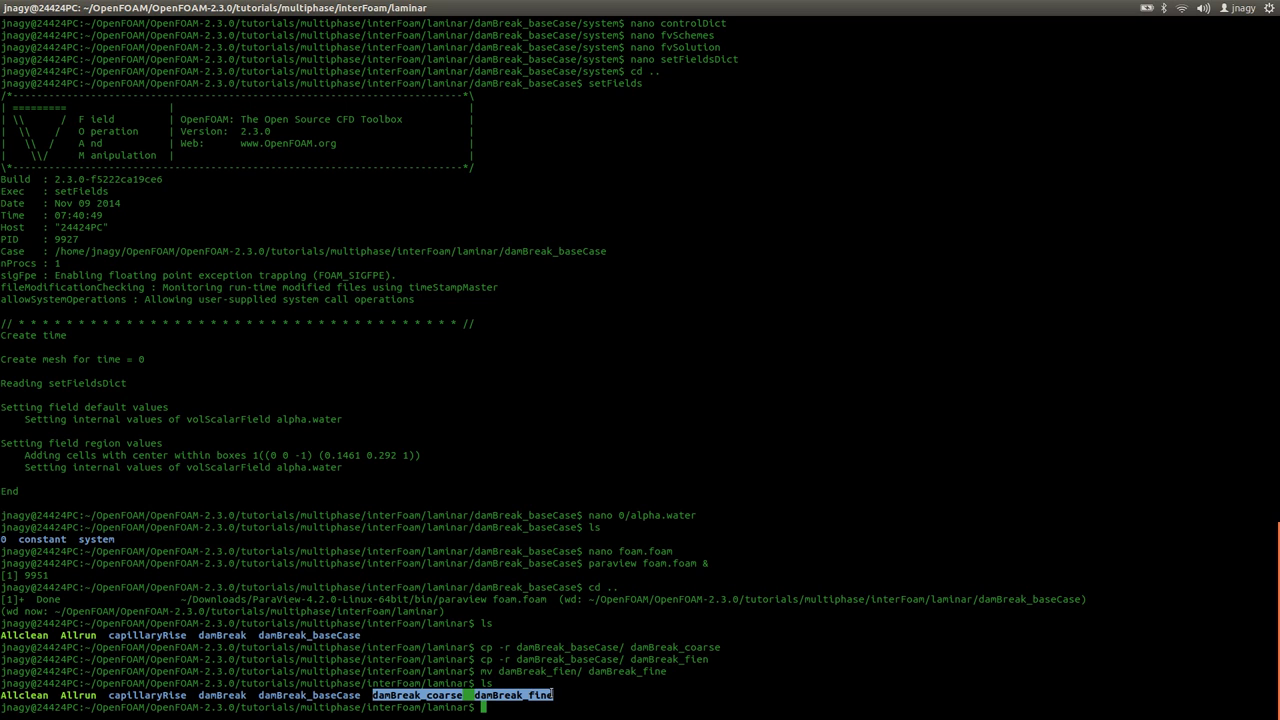